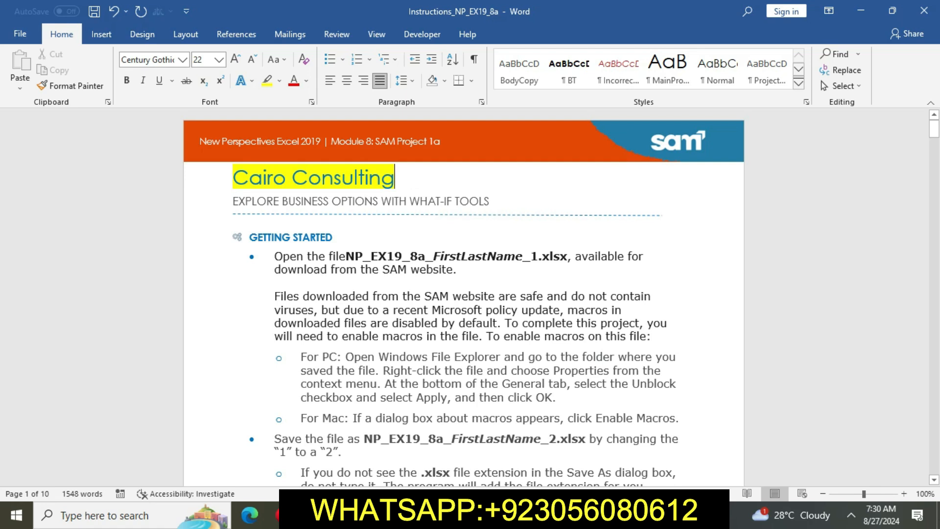
- Highlight in yellow the Getting Started bullets about opening the file, enabling macros and saving it under a new name
{"action": "left_click_drag", "start_coordinate": [277, 141], "coordinate": [439, 141]}
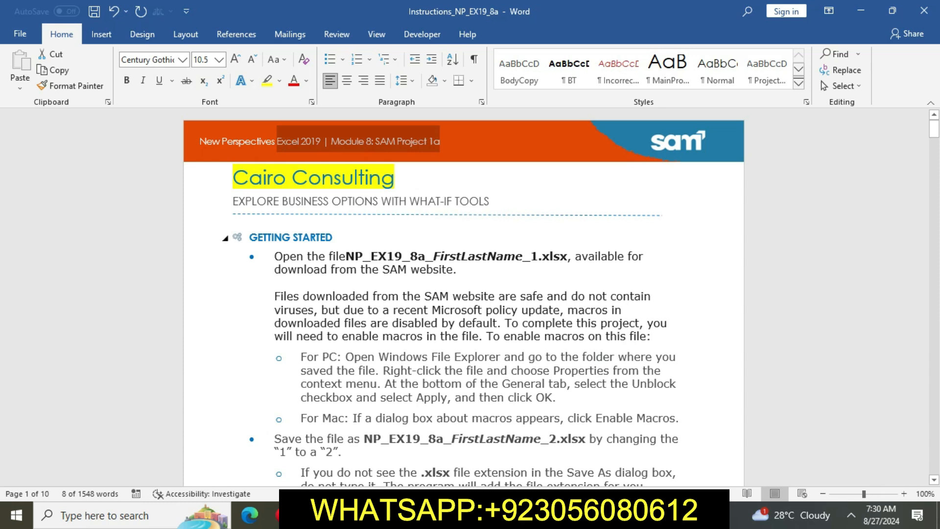
{"action": "left_click_drag", "start_coordinate": [275, 256], "coordinate": [387, 279]}
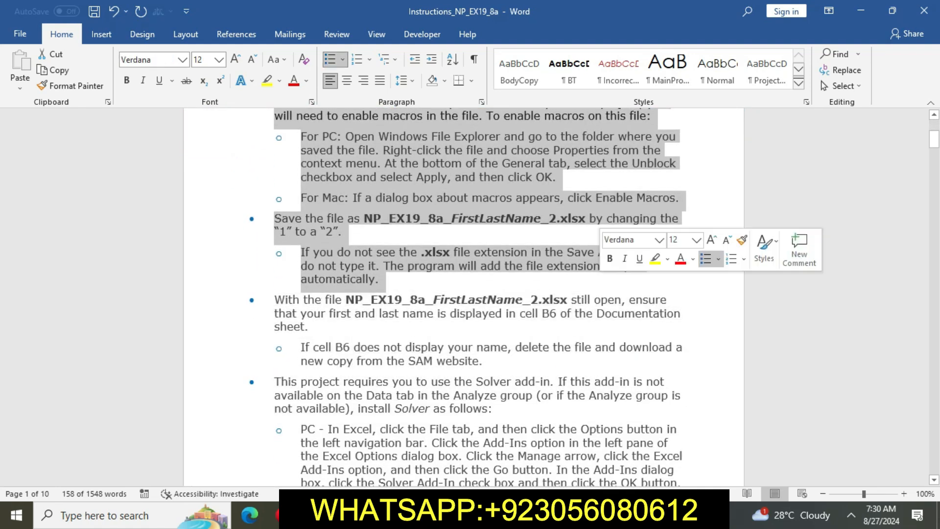
{"action": "left_click", "coordinate": [655, 258]}
{"action": "scroll", "coordinate": [464, 296], "scroll_direction": "up", "scroll_amount": 4}
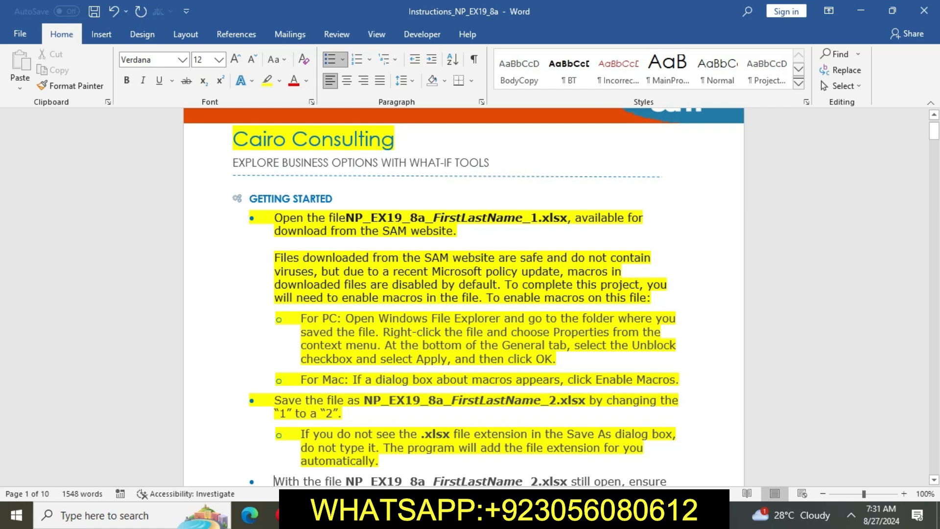
{"action": "scroll", "coordinate": [464, 296], "scroll_direction": "down", "scroll_amount": 1}
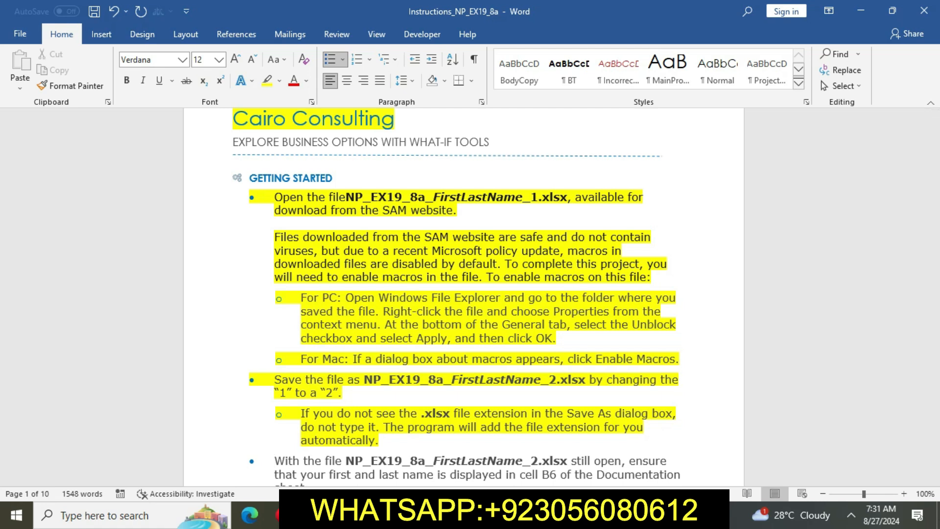
- Switch to Excel and save the workbook to the Desktop under the same file name but ending in _2
{"action": "key", "text": "alt+Tab"}
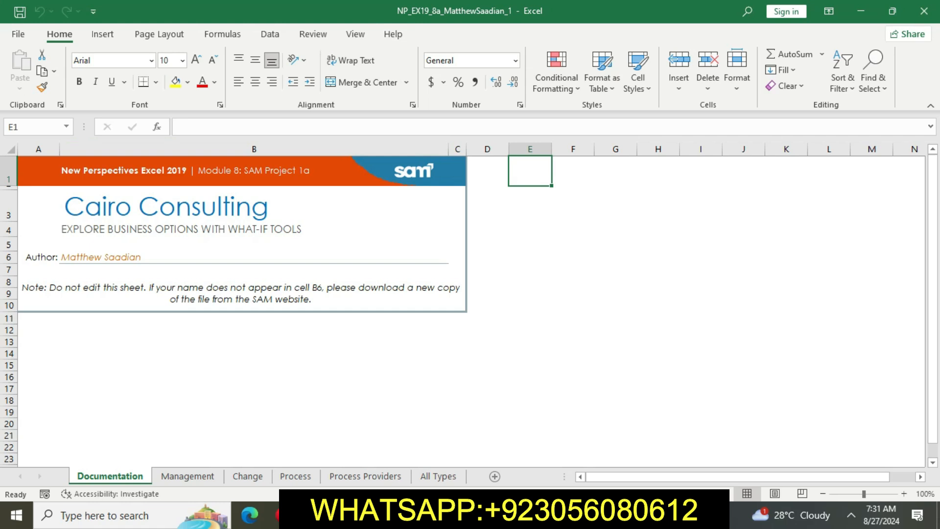
{"action": "left_click", "coordinate": [18, 34]}
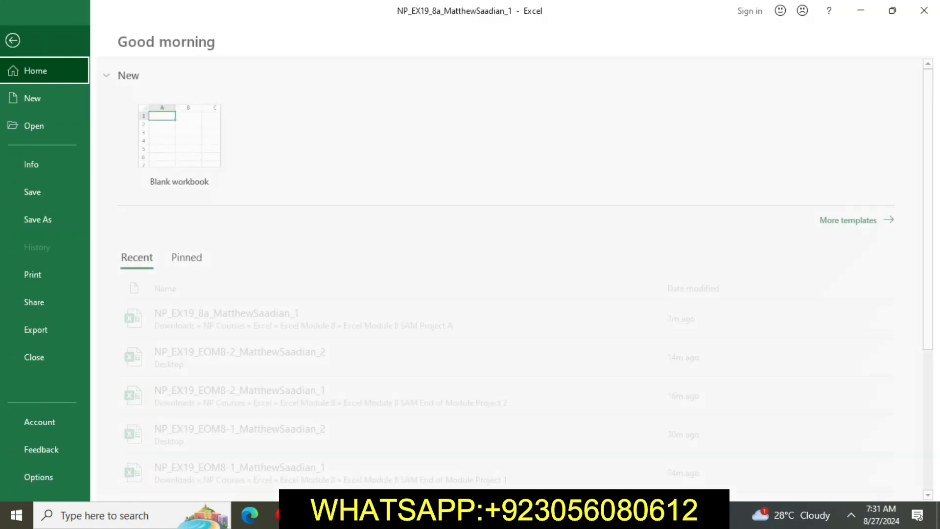
{"action": "left_click", "coordinate": [43, 219]}
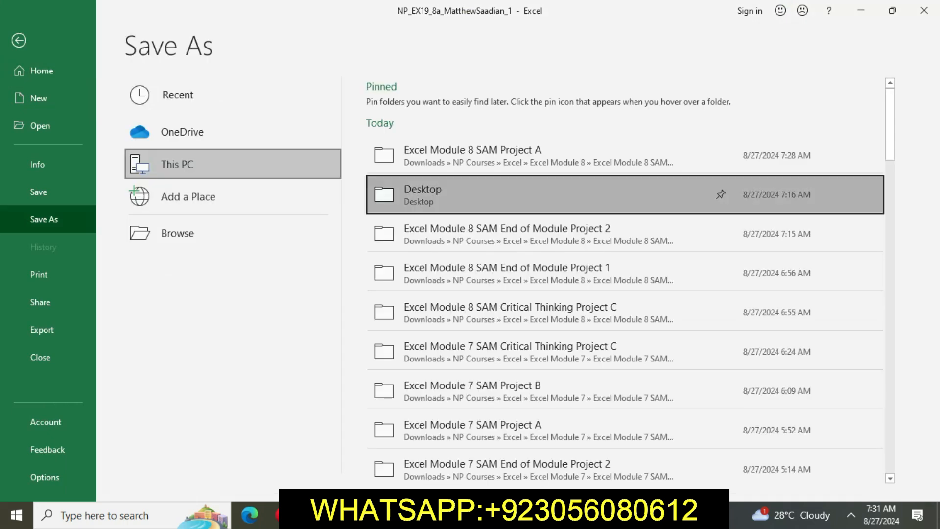
{"action": "key", "text": "F12"}
{"action": "left_click", "coordinate": [211, 236]}
{"action": "key", "text": "BackSpace"}
{"action": "type", "text": "2"}
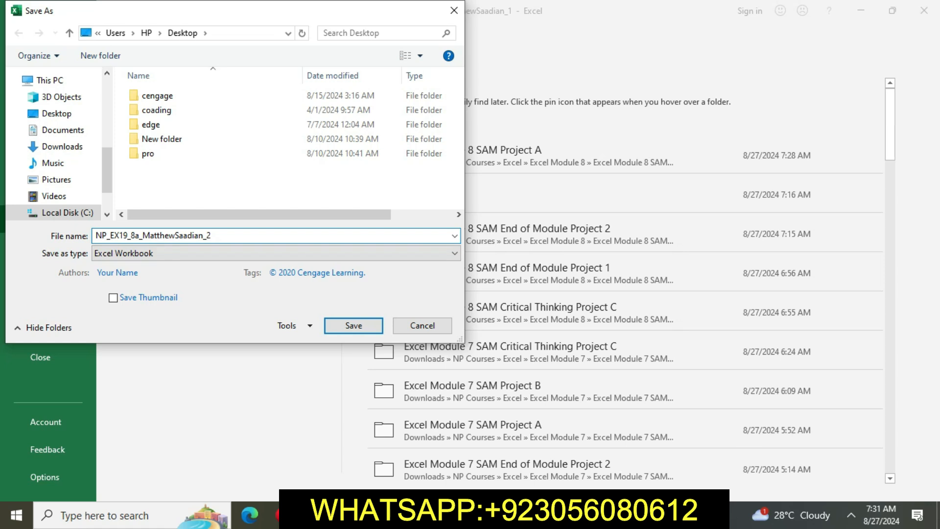
{"action": "key", "text": "Return"}
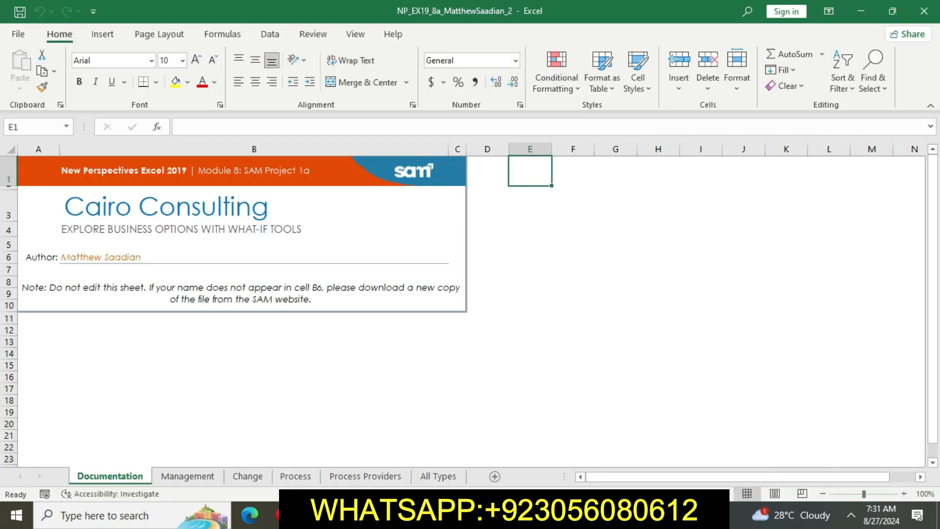
- Switch to Word and remove the yellow highlight from the Getting Started bullets about opening and saving the file
{"action": "key", "text": "alt+Tab"}
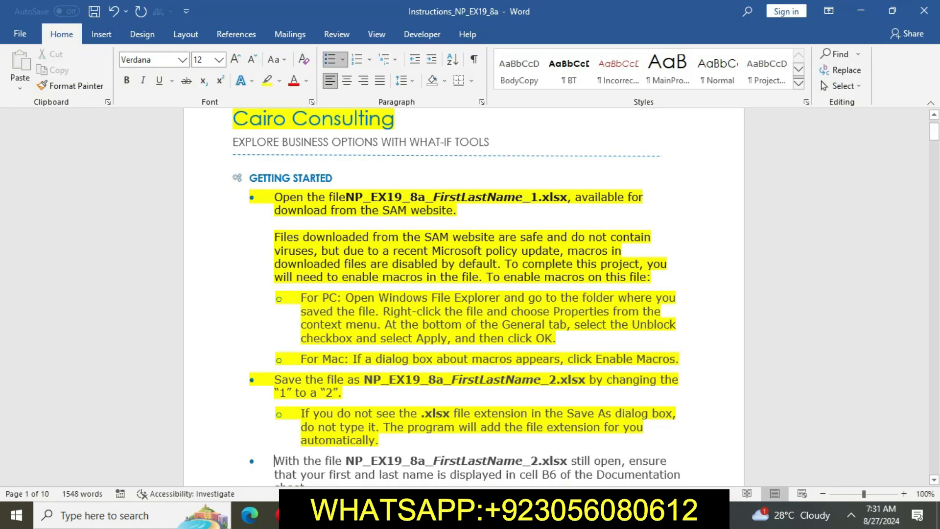
{"action": "left_click_drag", "start_coordinate": [274, 197], "coordinate": [380, 441]}
{"action": "left_click", "coordinate": [469, 414]}
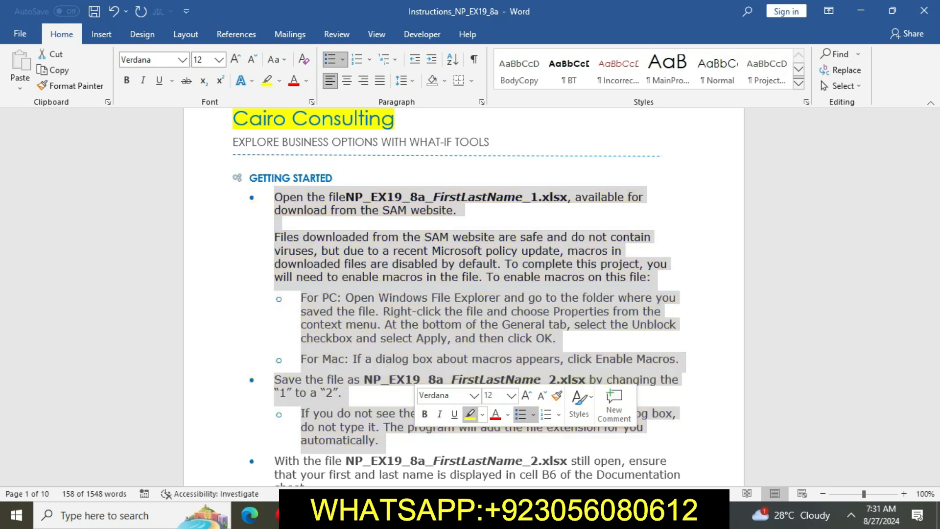
- Highlight in yellow the remaining Getting Started bullets, from the cell B6 name check through the Solver add-in installation
{"action": "left_click", "coordinate": [274, 460]}
{"action": "scroll", "coordinate": [470, 293], "scroll_direction": "down", "scroll_amount": 4}
{"action": "scroll", "coordinate": [470, 294], "scroll_direction": "down", "scroll_amount": 1}
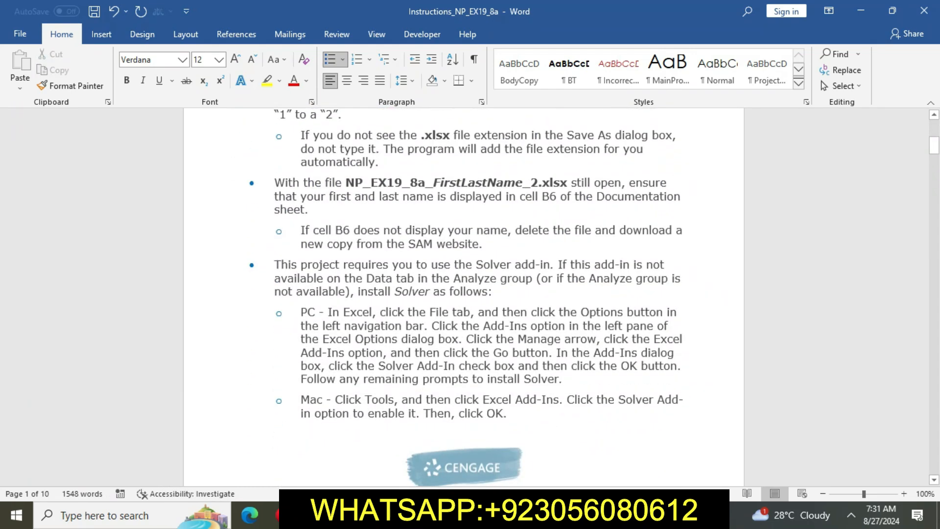
{"action": "left_click_drag", "start_coordinate": [274, 182], "coordinate": [563, 416]}
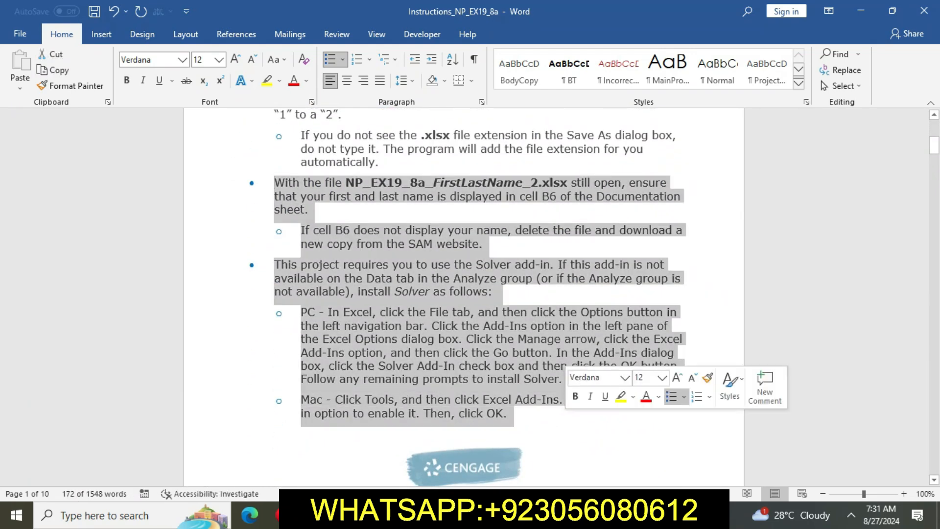
{"action": "left_click", "coordinate": [620, 396]}
{"action": "left_click", "coordinate": [612, 431]}
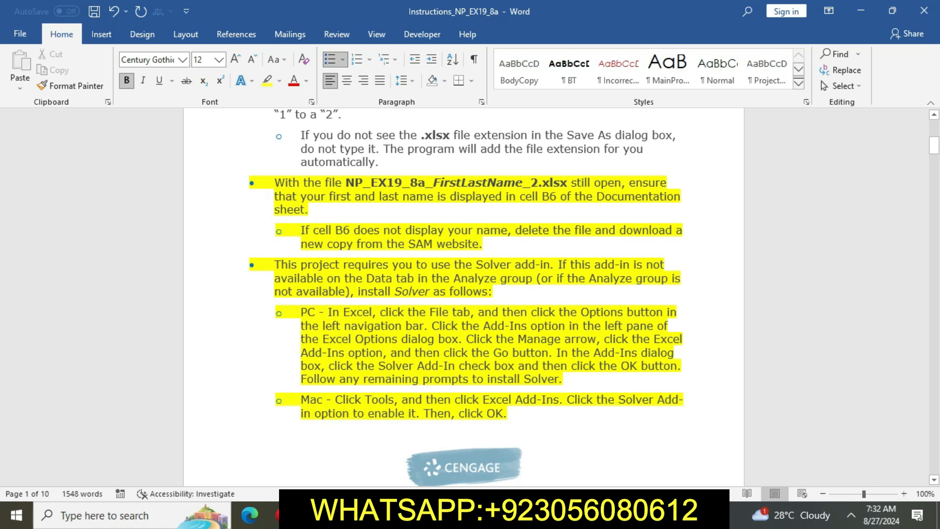
- Check the author name on the Documentation sheet in Excel, and clear the highlight from the B6 and Solver bullets in Word
{"action": "key", "text": "alt+Tab"}
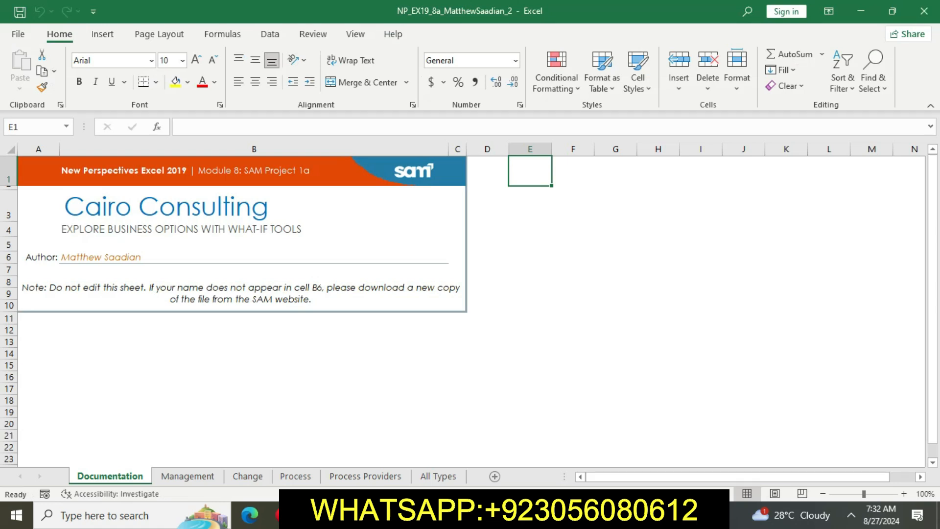
{"action": "key", "text": "alt+Tab"}
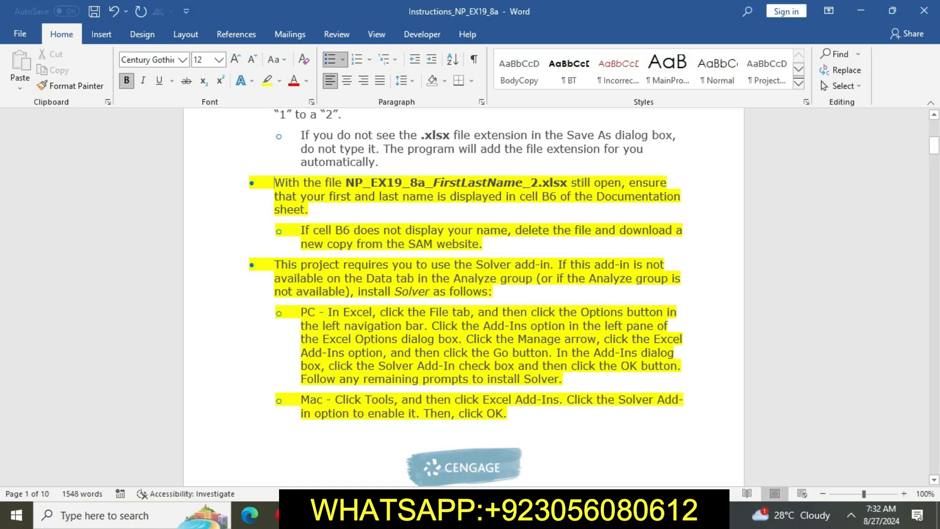
{"action": "left_click_drag", "start_coordinate": [274, 183], "coordinate": [507, 413]}
{"action": "left_click", "coordinate": [585, 390]}
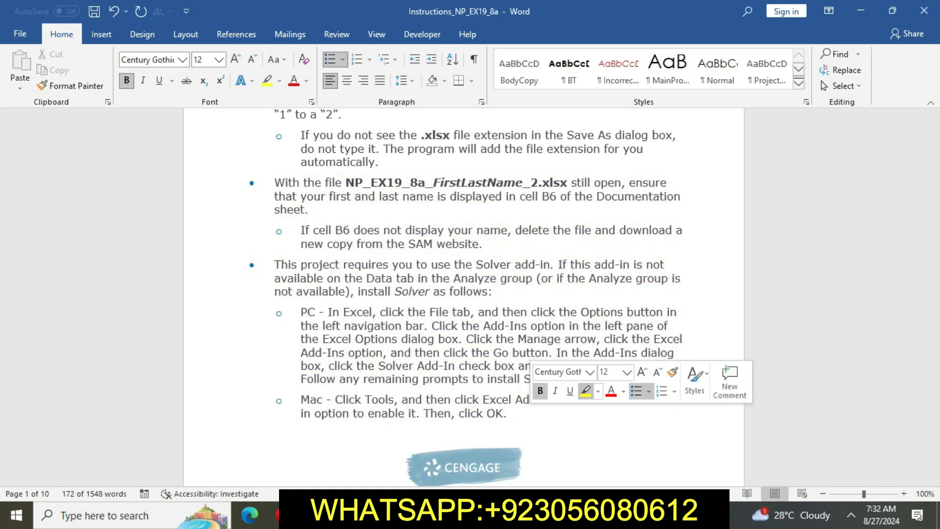
- Highlight project step 1 and its sub-steps a to e in yellow
{"action": "scroll", "coordinate": [464, 296], "scroll_direction": "up", "scroll_amount": 12}
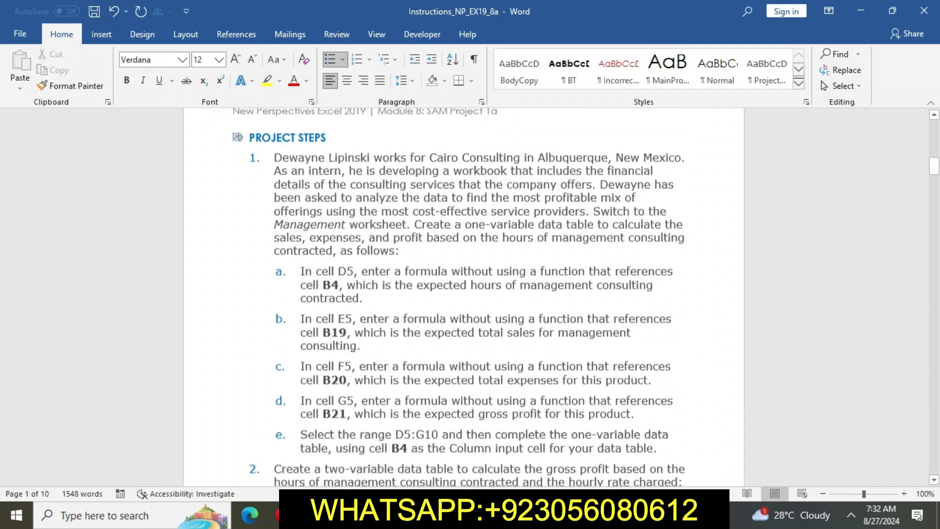
{"action": "scroll", "coordinate": [463, 296], "scroll_direction": "up", "scroll_amount": 2}
{"action": "left_click_drag", "start_coordinate": [274, 200], "coordinate": [659, 414]}
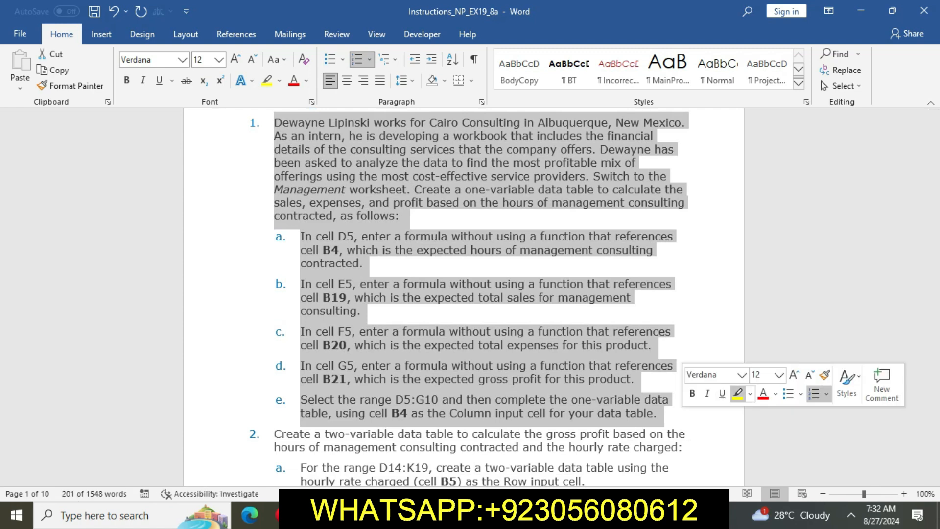
{"action": "left_click", "coordinate": [737, 393]}
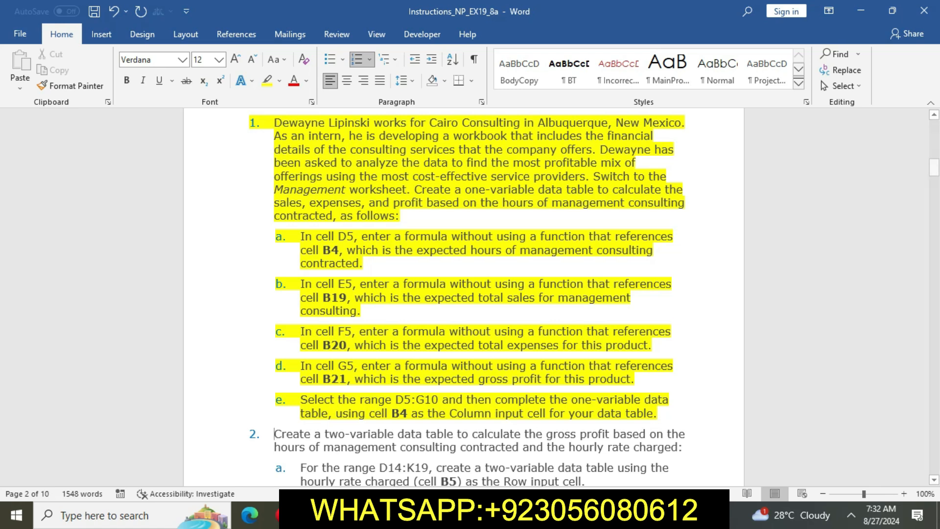
{"action": "scroll", "coordinate": [464, 297], "scroll_direction": "up", "scroll_amount": 1}
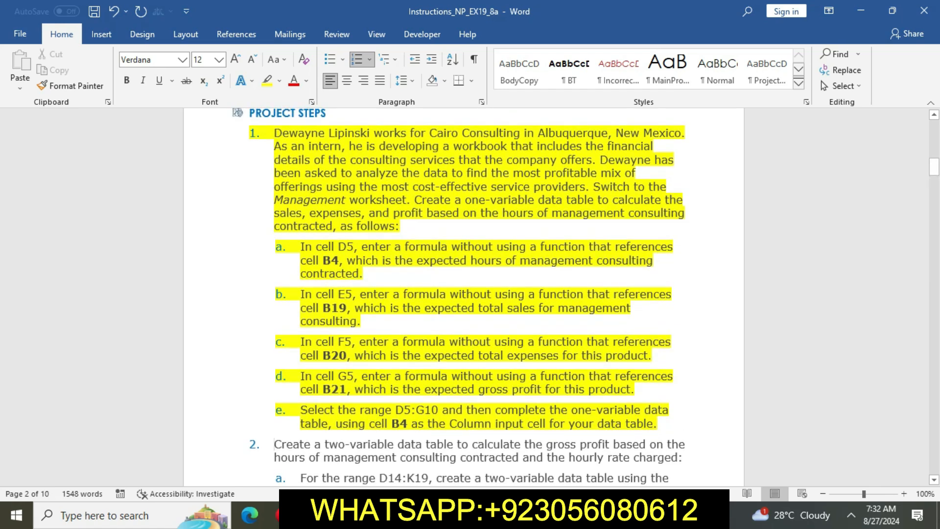
{"action": "scroll", "coordinate": [464, 296], "scroll_direction": "up", "scroll_amount": 1}
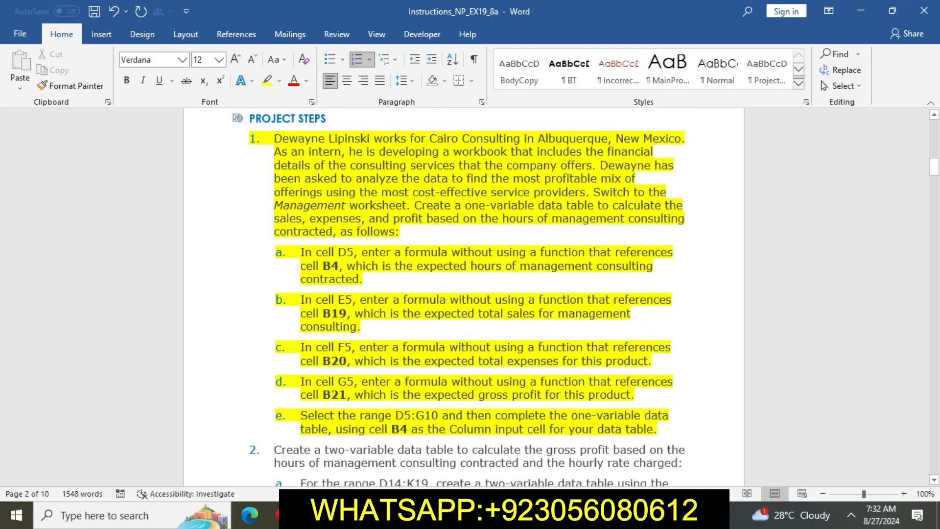
{"action": "scroll", "coordinate": [464, 297], "scroll_direction": "up", "scroll_amount": 2}
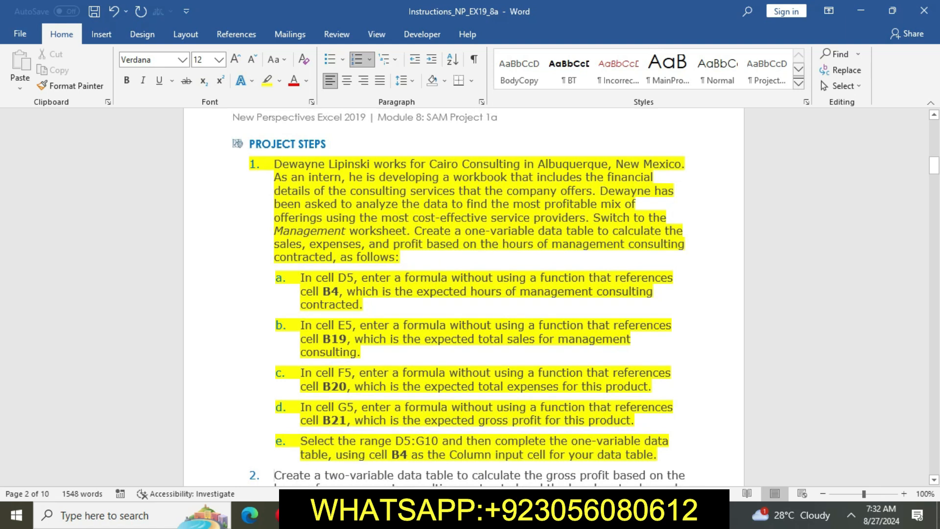
{"action": "scroll", "coordinate": [463, 297], "scroll_direction": "up", "scroll_amount": 2}
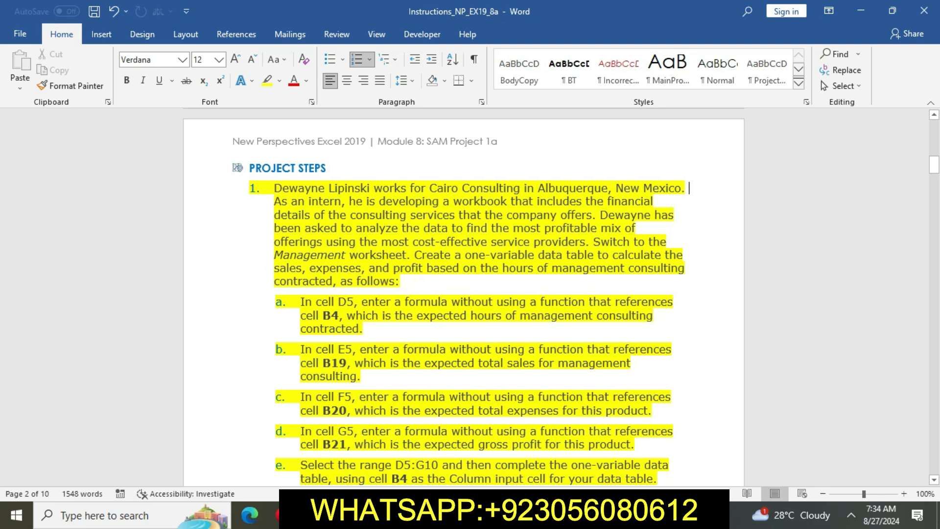
- Switch to Excel, show the Management worksheet and compare its Hours Sold cell B4 with project step 1a in Word
{"action": "key", "text": "alt+Tab"}
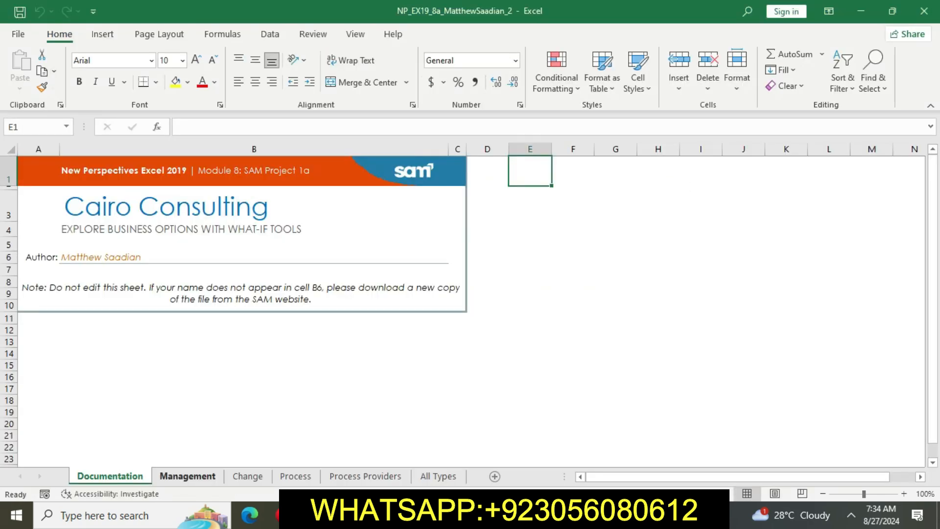
{"action": "key", "text": "ctrl+Page_Down"}
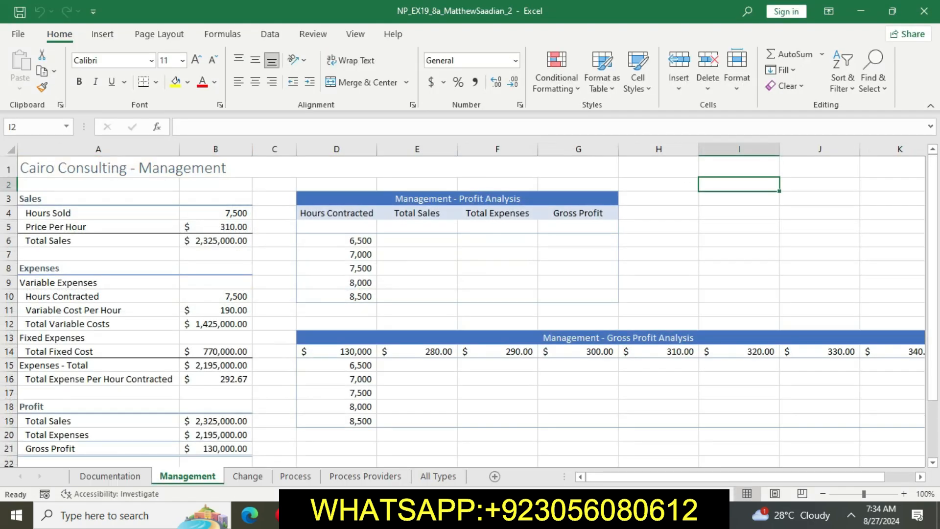
{"action": "left_click", "coordinate": [215, 213]}
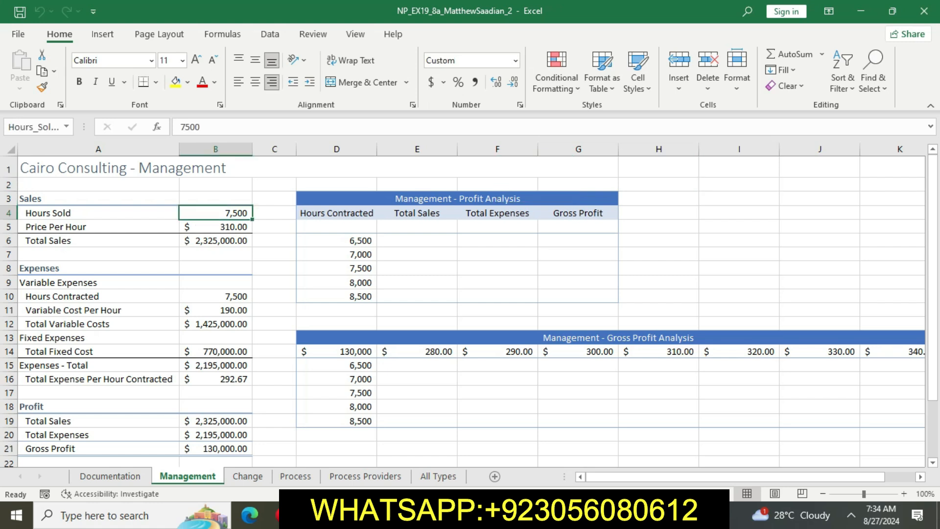
{"action": "key", "text": "alt+Tab"}
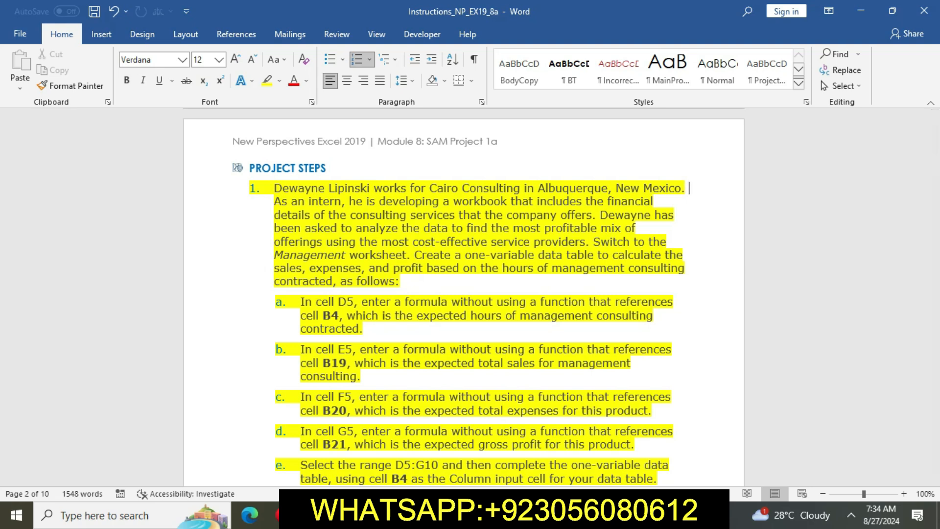
{"action": "key", "text": "alt+Tab"}
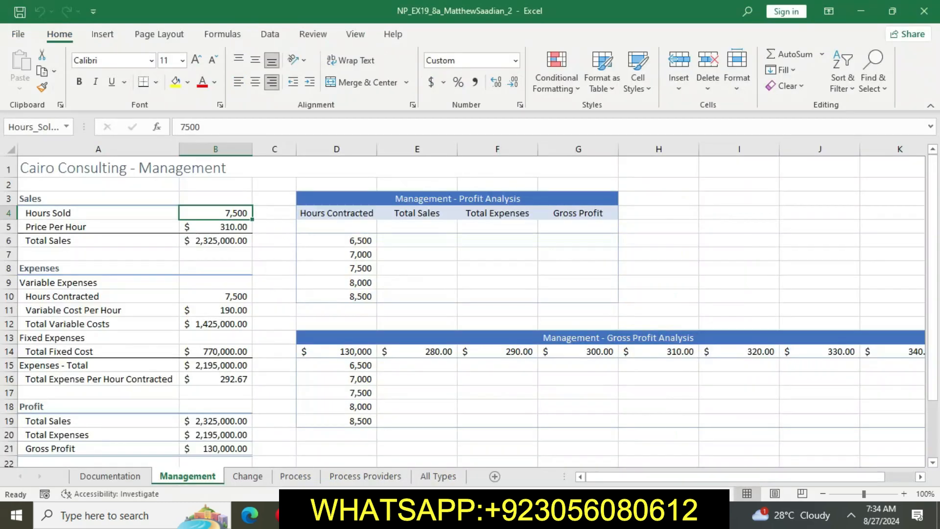
- Enter the formula =Hours_Sold_Management in cell D5, referencing the Hours Sold value in B4
{"action": "left_click", "coordinate": [336, 226]}
{"action": "type", "text": "="}
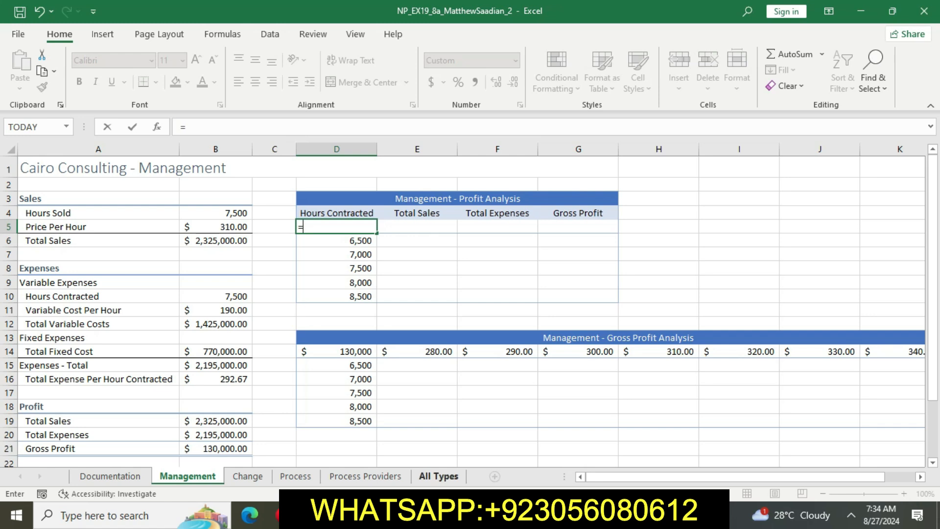
{"action": "key", "text": "alt+Tab"}
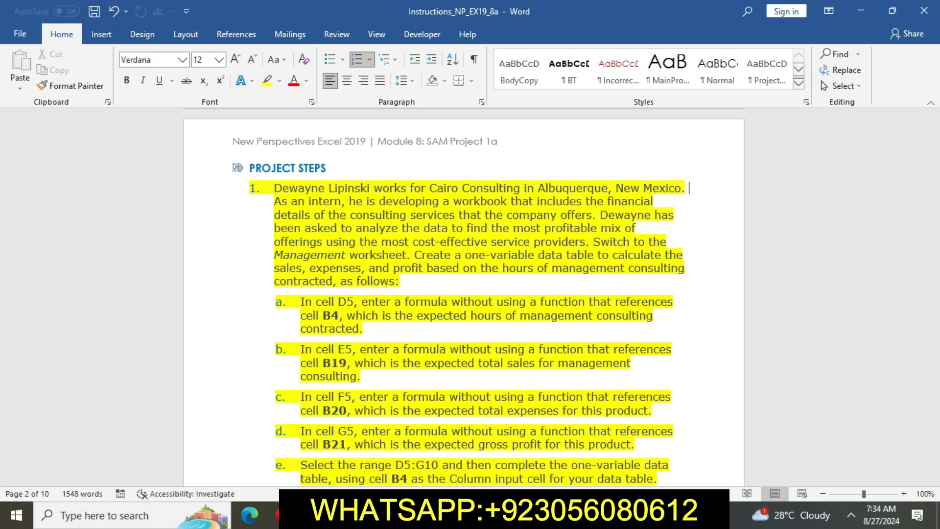
{"action": "key", "text": "alt+Tab"}
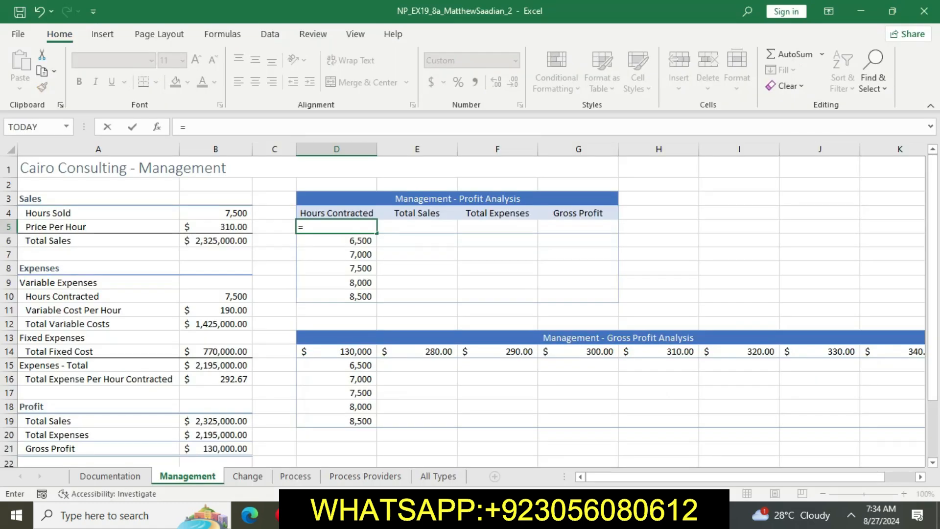
{"action": "left_click", "coordinate": [215, 213]}
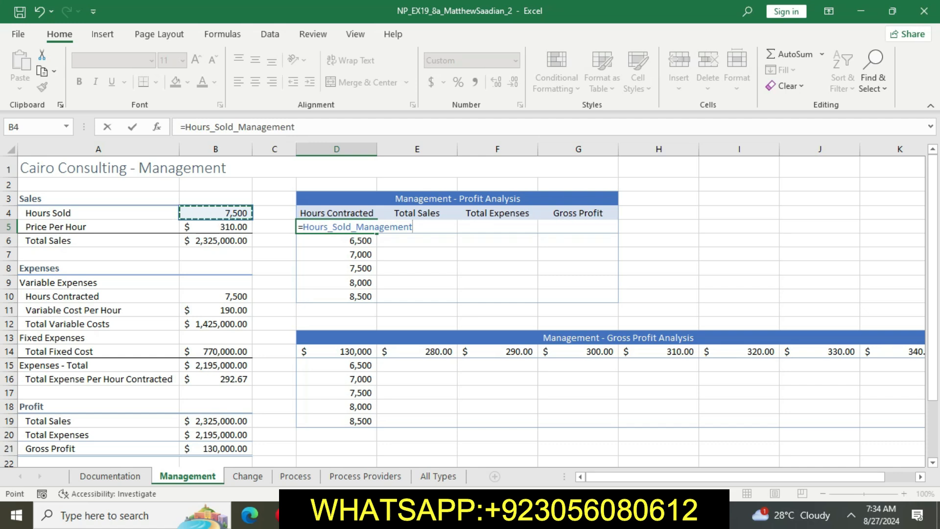
{"action": "key", "text": "Return"}
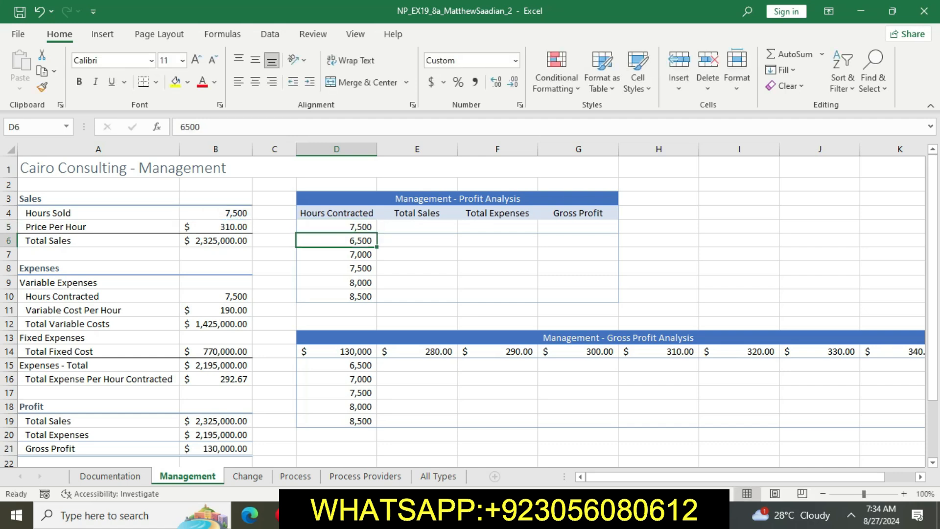
- Check project step 1b in Word and enter the formula =B19 in cell E5 of the Management worksheet in Excel
{"action": "left_click", "coordinate": [451, 515]}
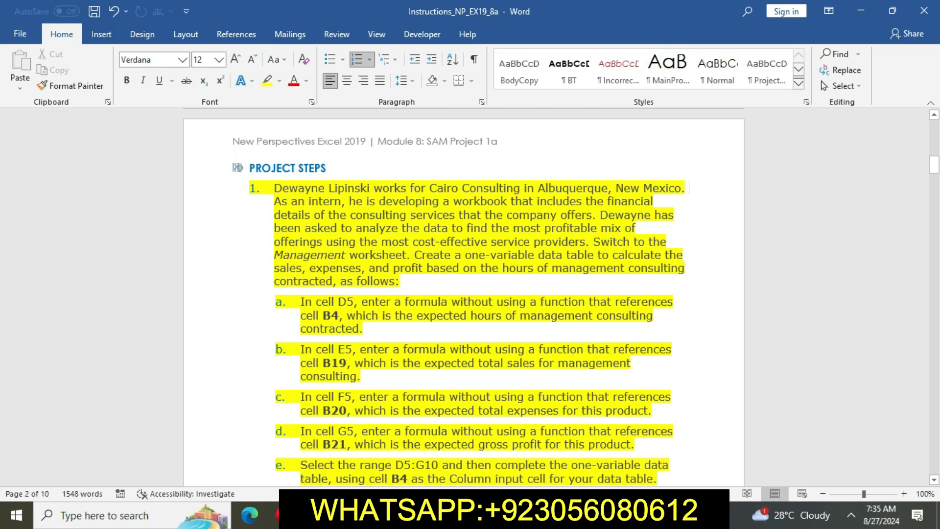
{"action": "key", "text": "alt+Tab"}
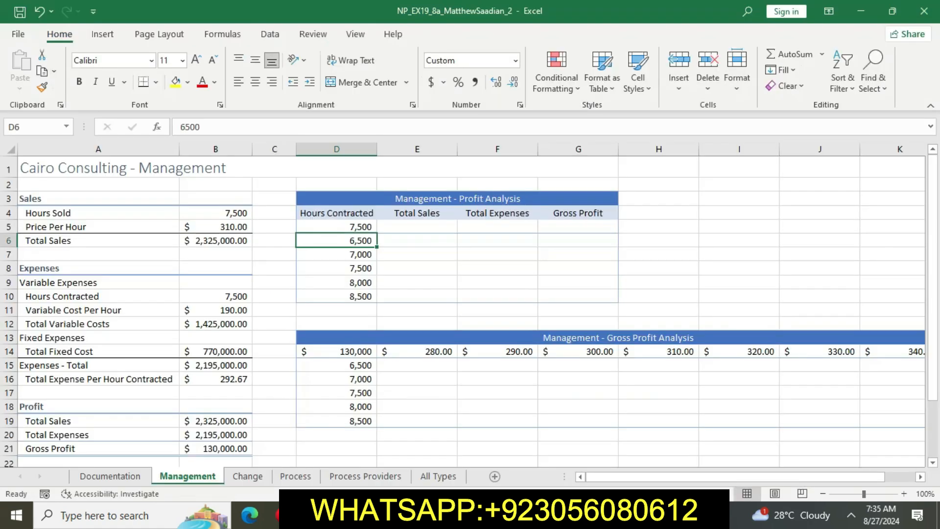
{"action": "left_click", "coordinate": [417, 227]}
{"action": "type", "text": "="}
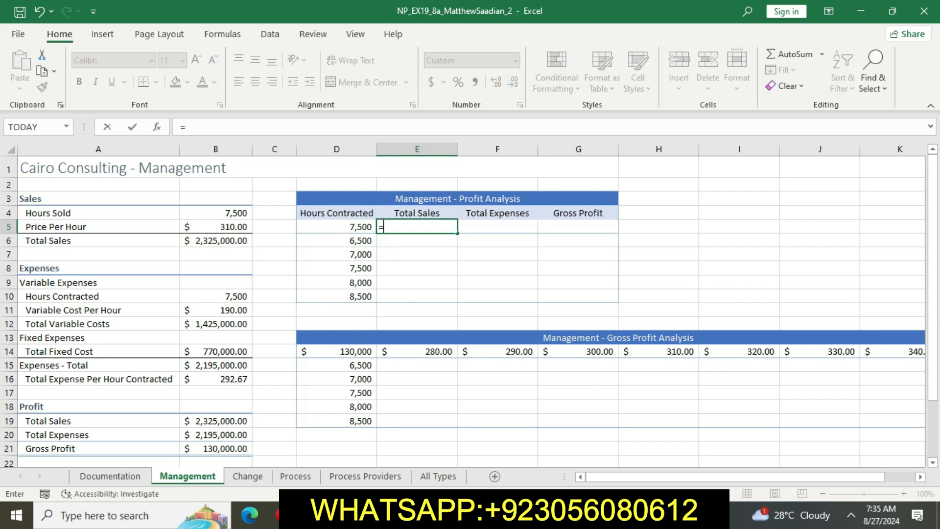
{"action": "left_click", "coordinate": [215, 421]}
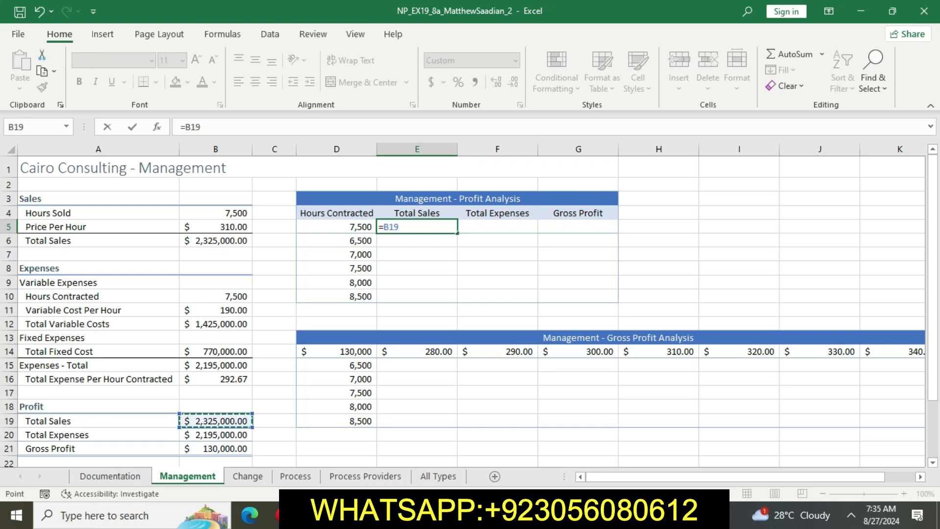
{"action": "key", "text": "ctrl+Return"}
{"action": "key", "text": "Return"}
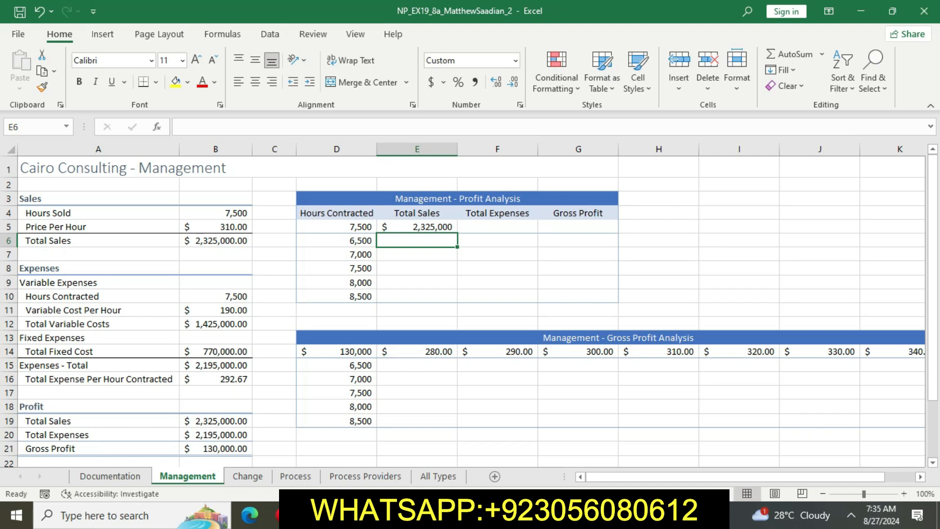
- Check project step 1c in Word and enter the formula =B20 in cell F5 of the Management worksheet in Excel
{"action": "key", "text": "alt+Tab"}
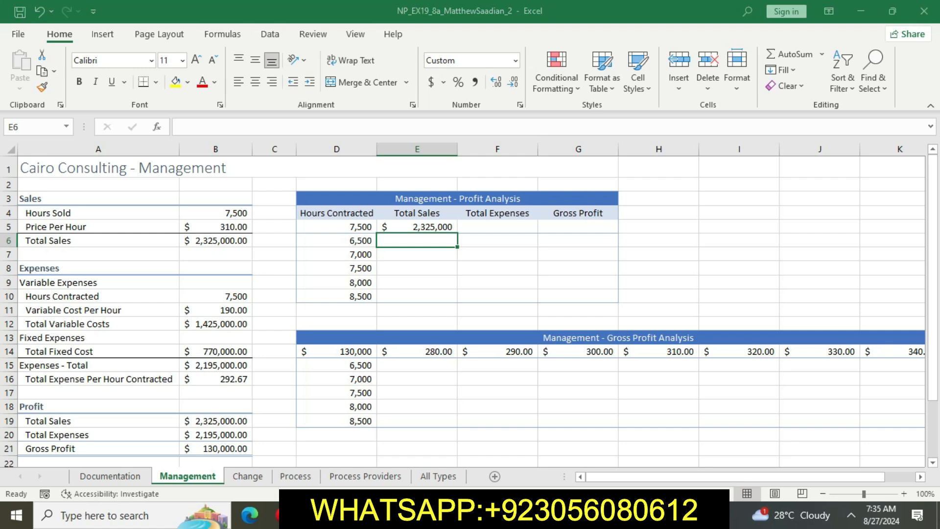
{"action": "scroll", "coordinate": [463, 294], "scroll_direction": "down", "scroll_amount": 2}
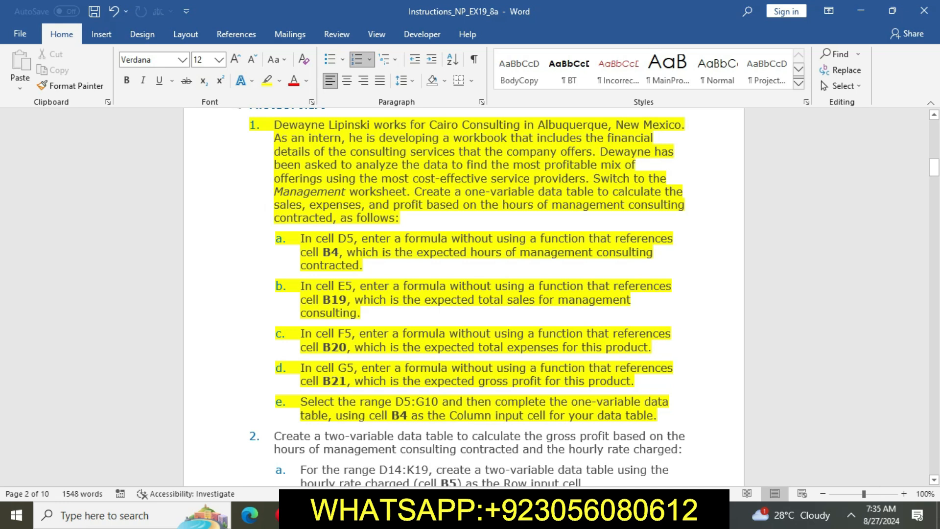
{"action": "key", "text": "alt+Tab"}
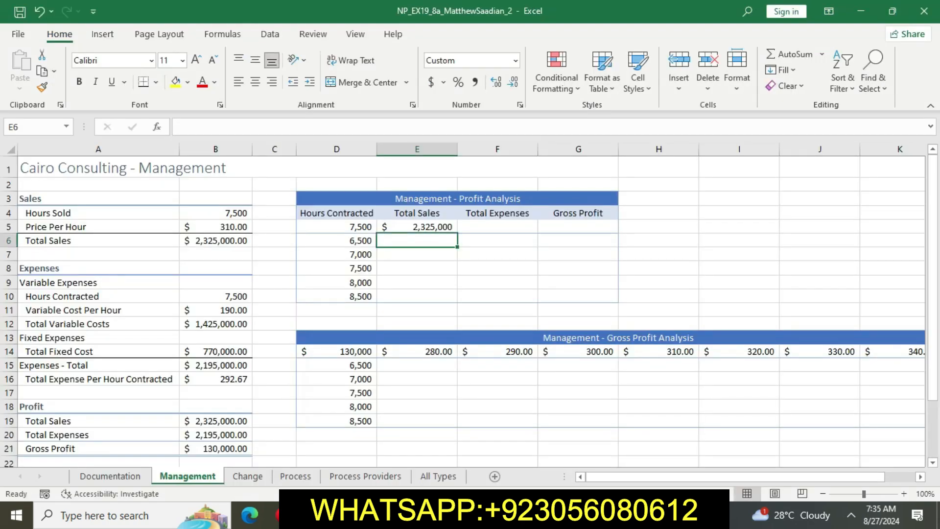
{"action": "left_click", "coordinate": [497, 226]}
{"action": "type", "text": "="}
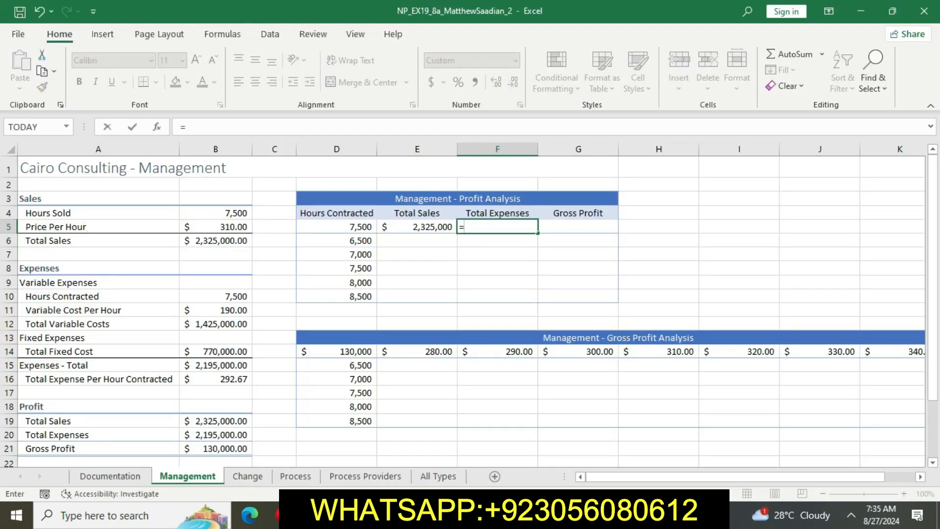
{"action": "key", "text": "alt+Tab"}
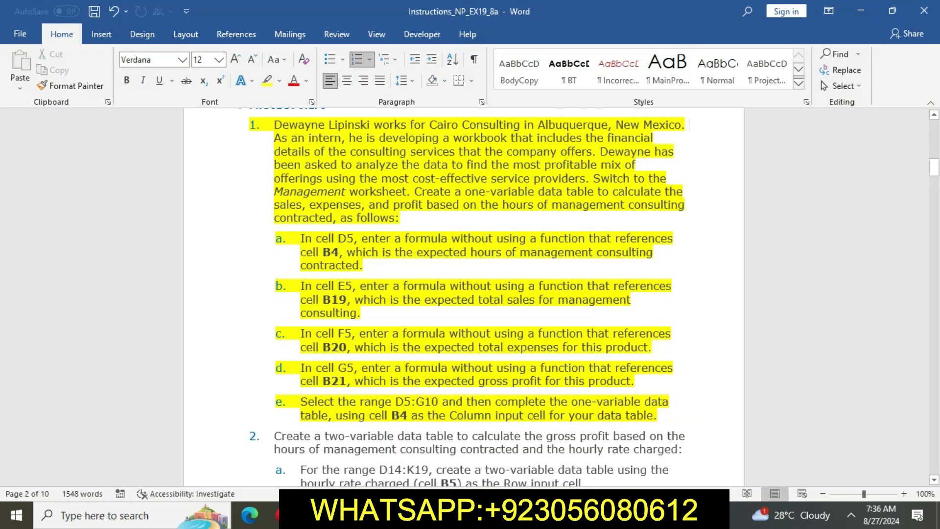
{"action": "key", "text": "alt+Tab"}
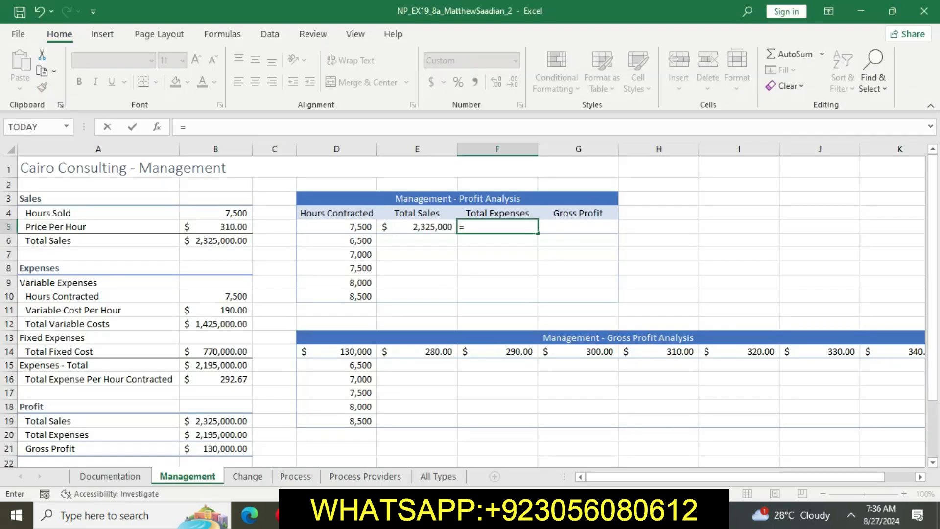
{"action": "left_click", "coordinate": [215, 434]}
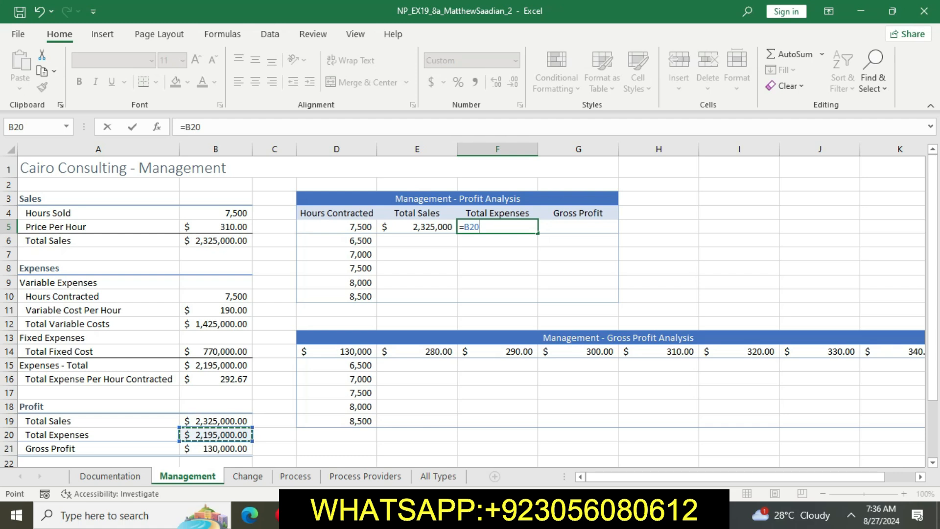
{"action": "key", "text": "Return"}
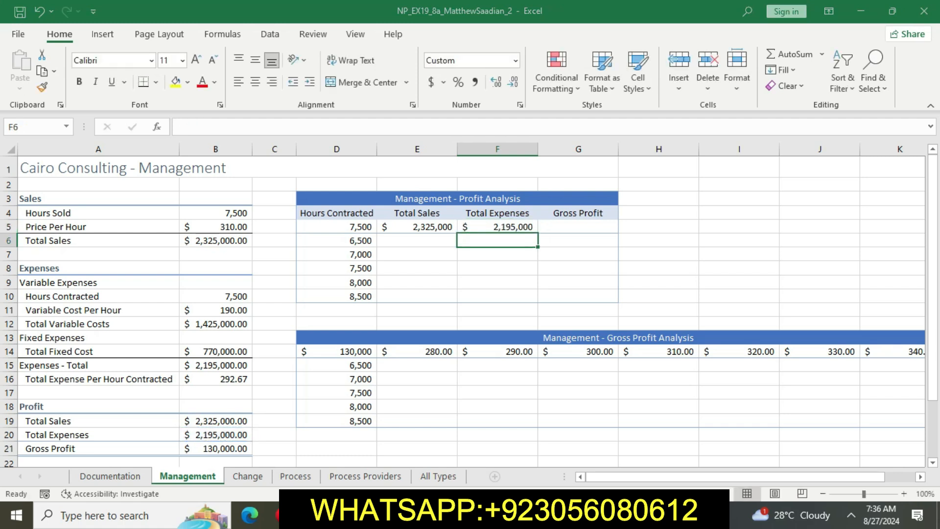
- Check project step 1d in Word and enter =Total_Profit_Management in cell G5 in Excel, referencing the Gross Profit in B21
{"action": "key", "text": "alt+Tab"}
{"action": "scroll", "coordinate": [470, 294], "scroll_direction": "down", "scroll_amount": 1}
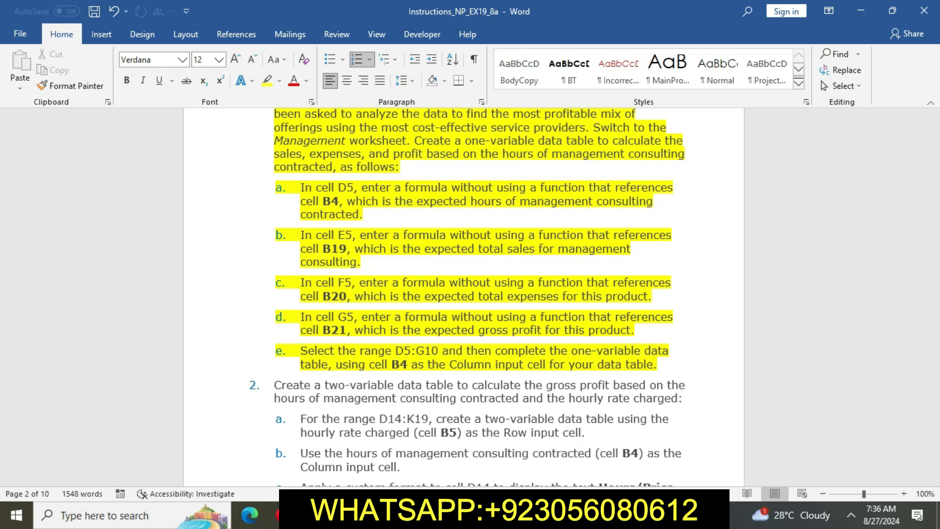
{"action": "key", "text": "alt+Tab"}
{"action": "left_click", "coordinate": [578, 226]}
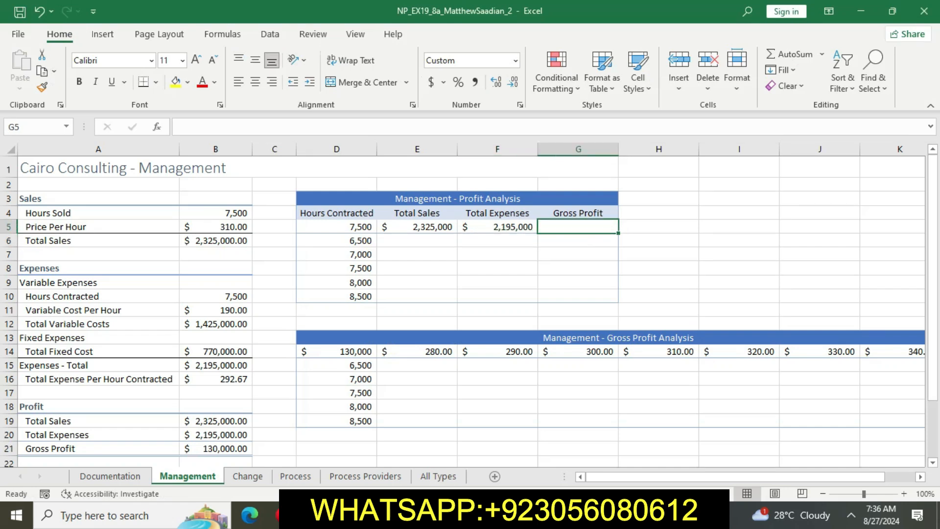
{"action": "type", "text": "="}
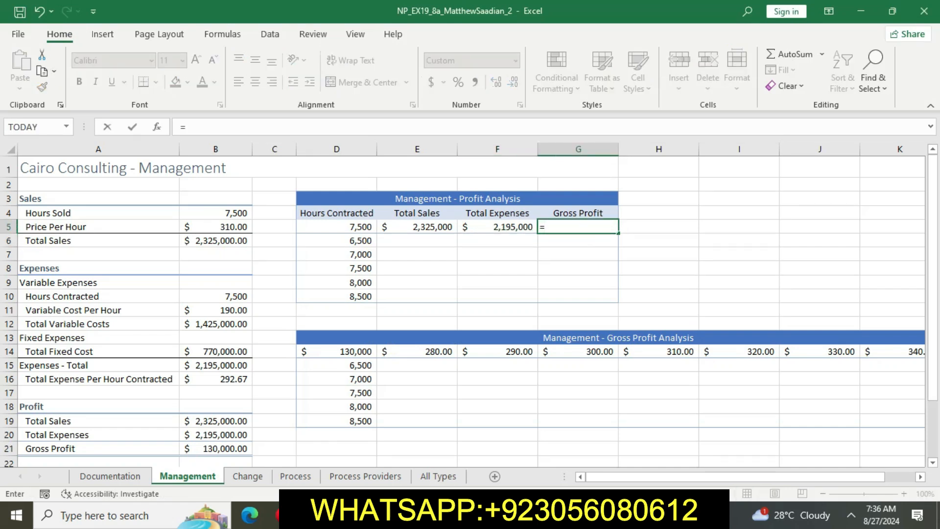
{"action": "left_click", "coordinate": [216, 449]}
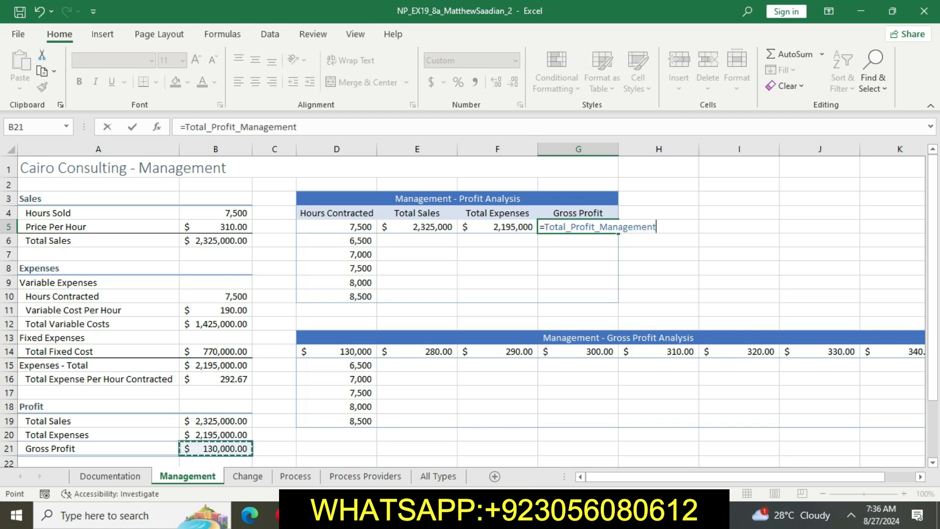
{"action": "key", "text": "Return"}
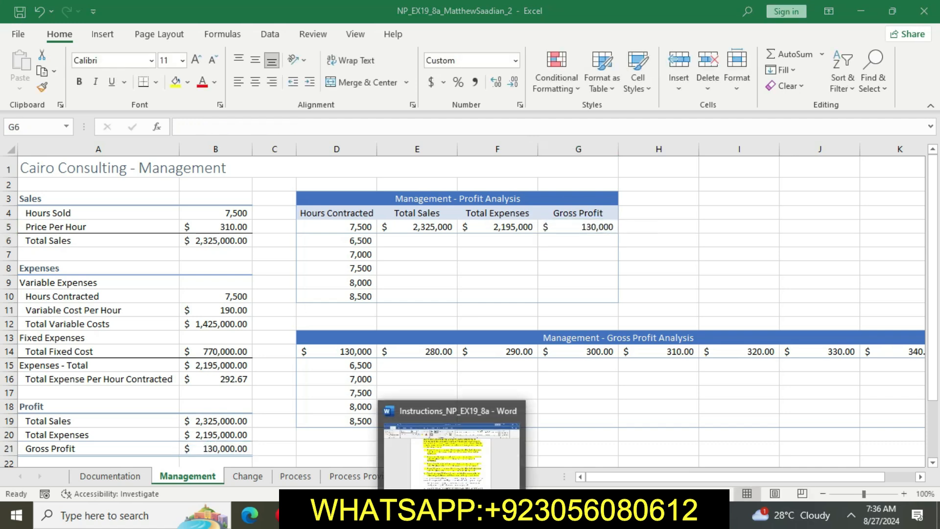
- Following project step 1e in Word, create a one-variable data table over D5:G10 in Excel with B4 as the column input cell
{"action": "left_click", "coordinate": [453, 450]}
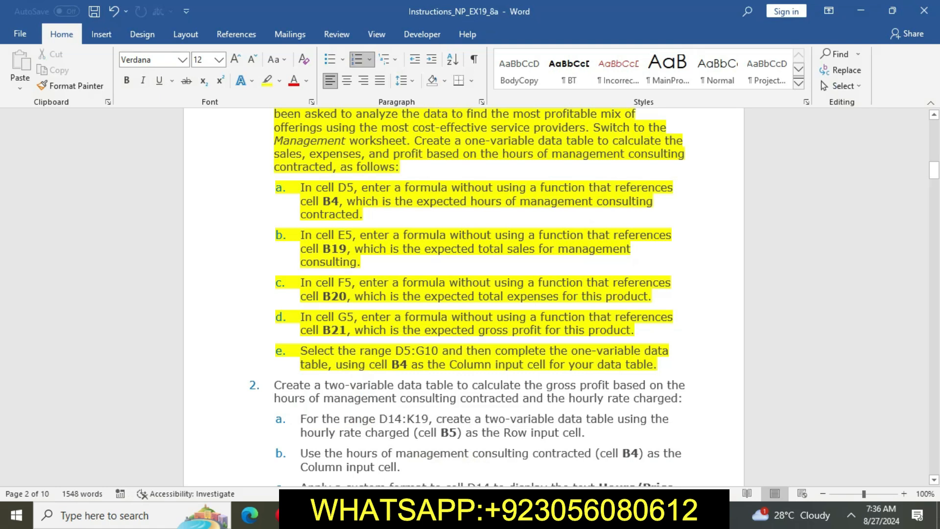
{"action": "left_click_drag", "start_coordinate": [300, 351], "coordinate": [442, 350]}
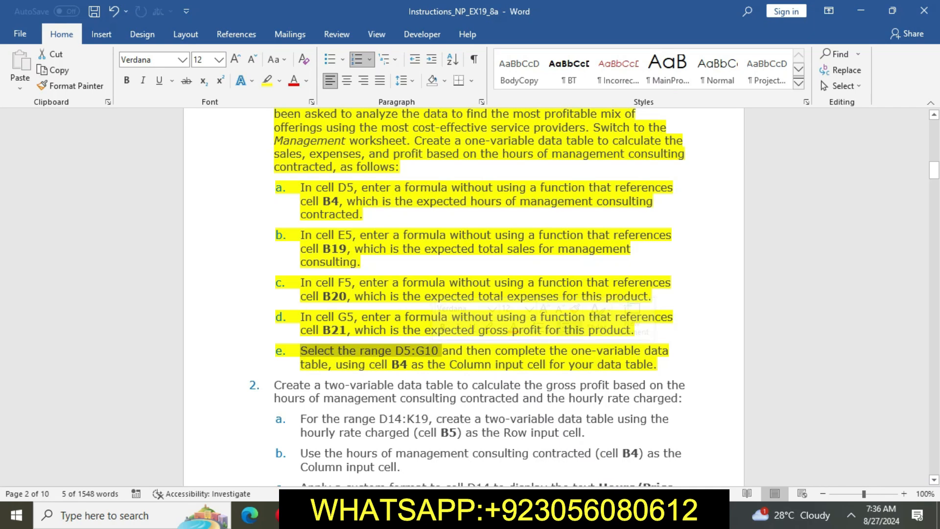
{"action": "key", "text": "alt+Tab"}
{"action": "left_click_drag", "start_coordinate": [342, 227], "coordinate": [605, 296]}
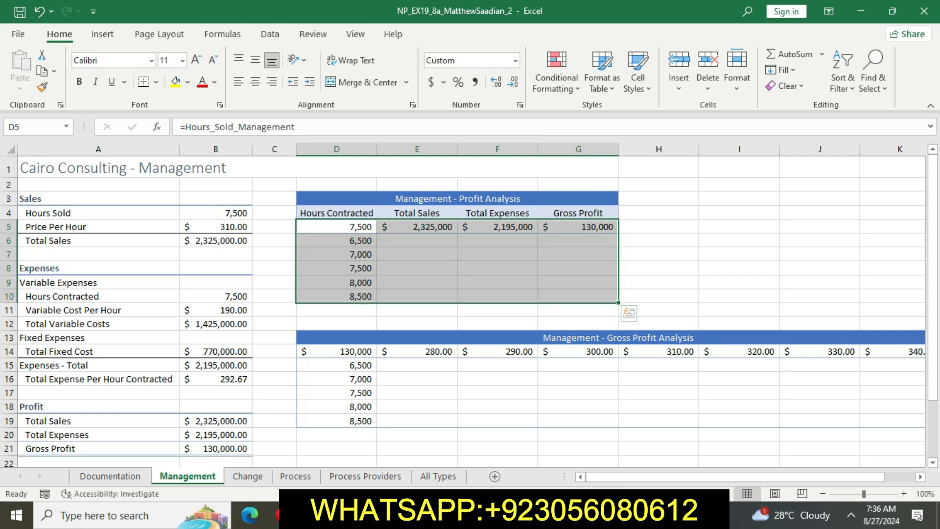
{"action": "key", "text": "alt+Tab"}
{"action": "left_click_drag", "start_coordinate": [442, 351], "coordinate": [333, 364]}
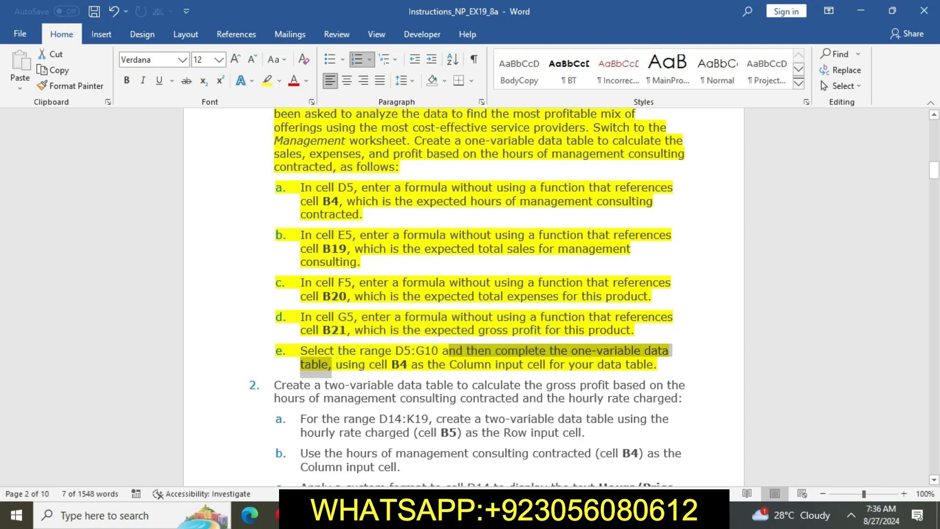
{"action": "key", "text": "alt+Tab"}
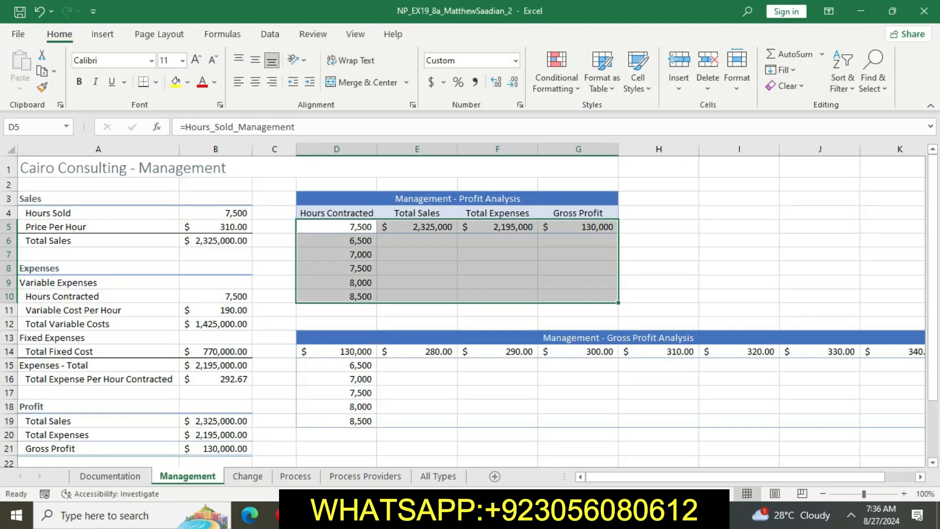
{"action": "left_click", "coordinate": [270, 34]}
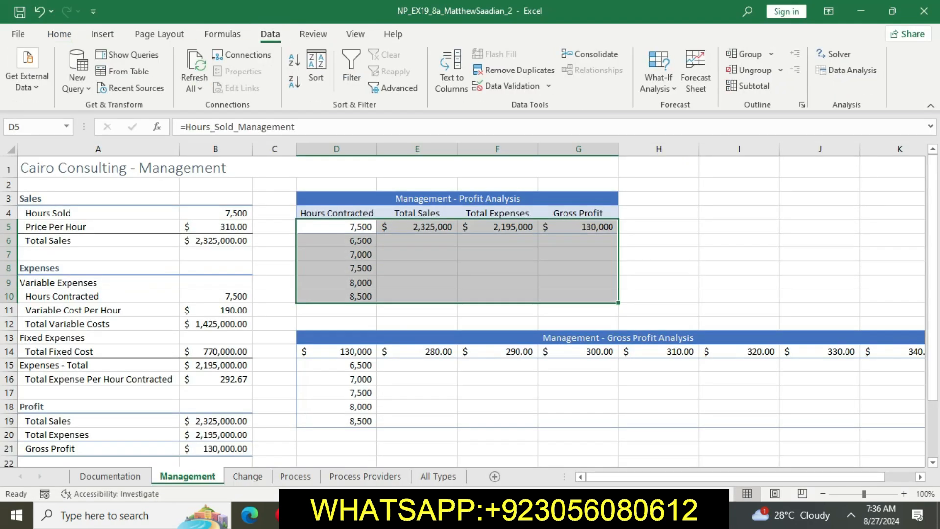
{"action": "left_click", "coordinate": [659, 74]}
{"action": "left_click", "coordinate": [686, 145]}
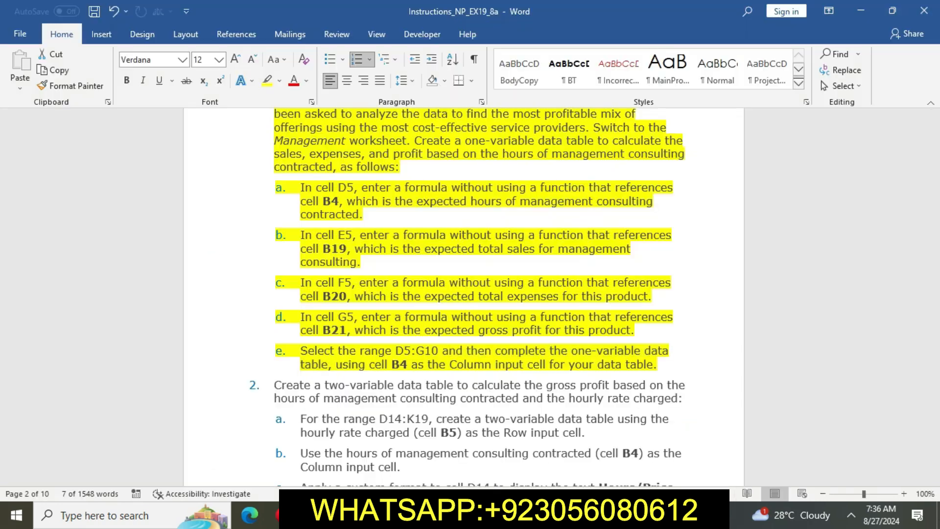
{"action": "key", "text": "alt+Tab"}
{"action": "left_click_drag", "start_coordinate": [336, 364], "coordinate": [663, 366]}
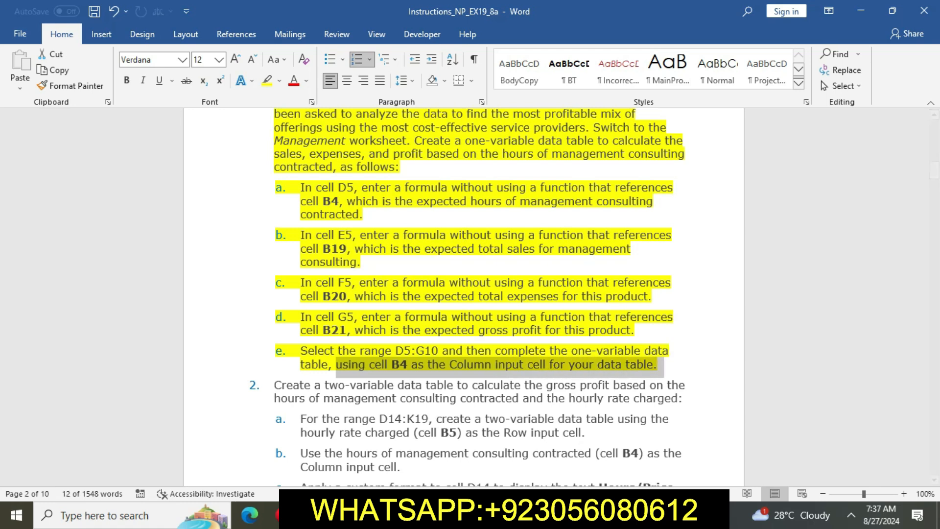
{"action": "key", "text": "alt+Tab"}
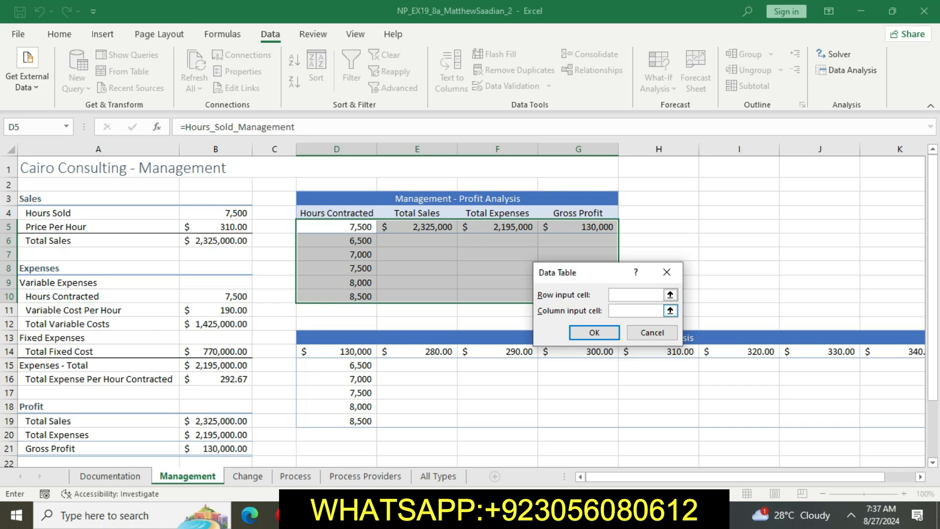
{"action": "left_click", "coordinate": [216, 212]}
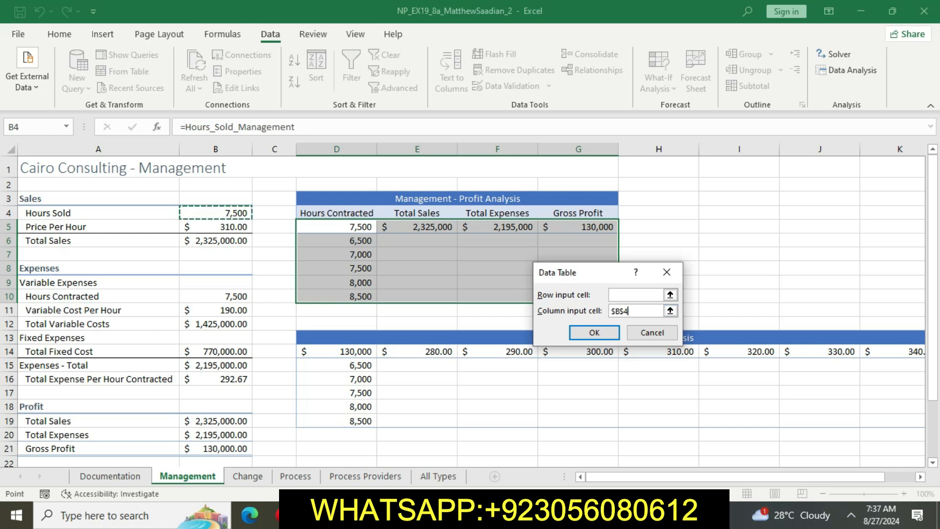
{"action": "left_click", "coordinate": [593, 332]}
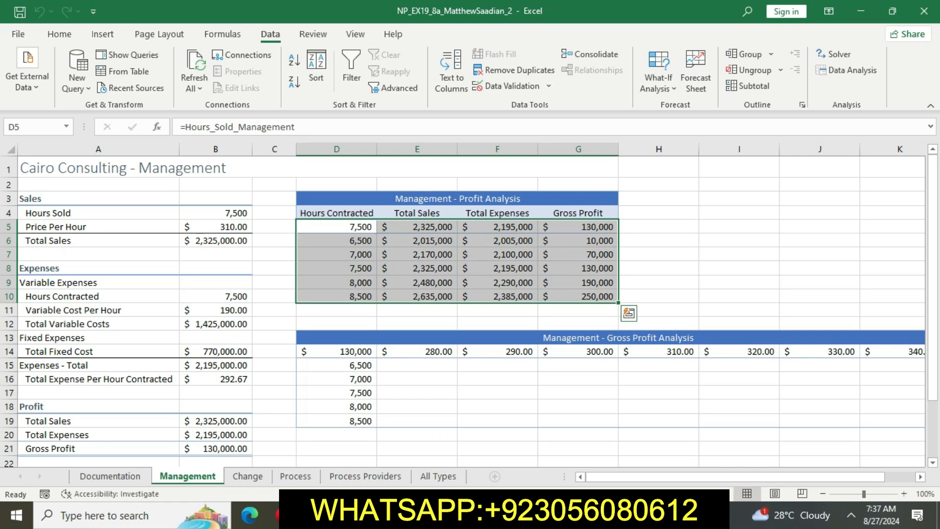
{"action": "left_click", "coordinate": [659, 296]}
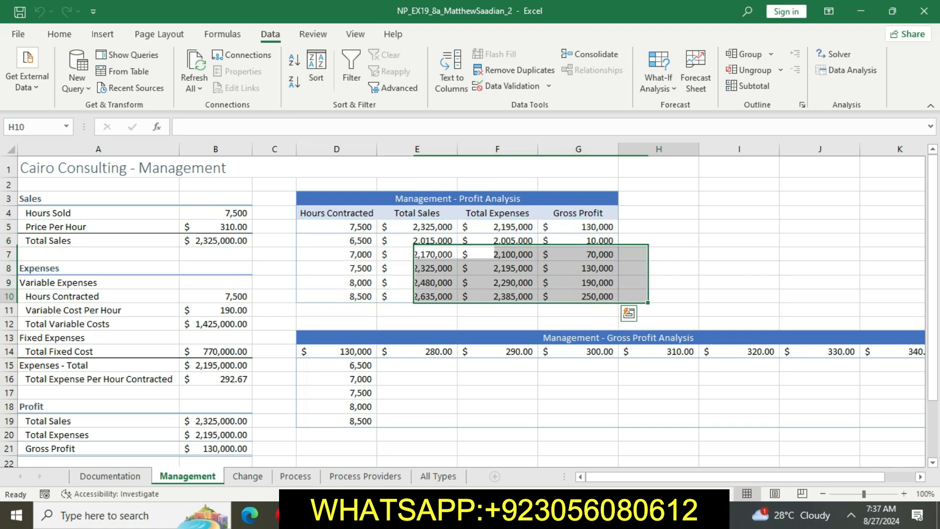
- Switch to Word and clear the yellow highlight from project step 1 and its sub-steps a to e
{"action": "key", "text": "alt+Tab"}
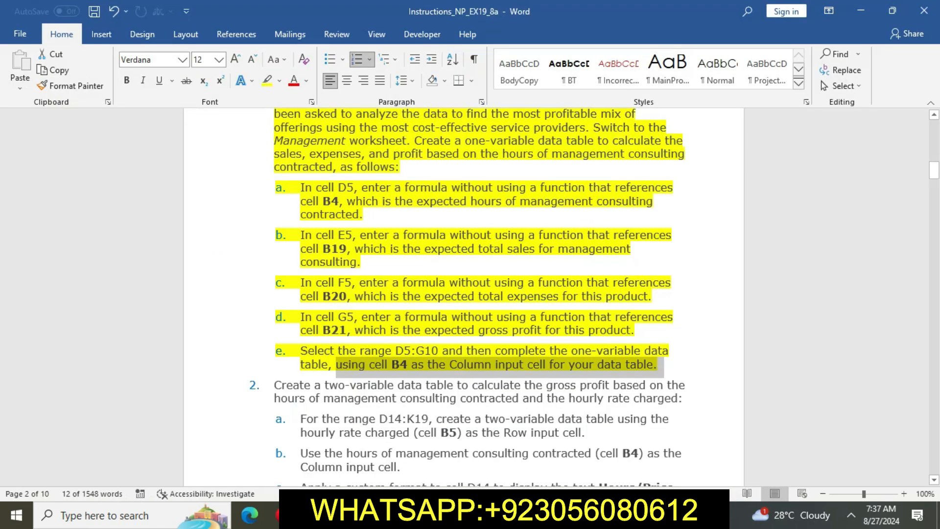
{"action": "scroll", "coordinate": [470, 293], "scroll_direction": "up", "scroll_amount": 3}
{"action": "left_click_drag", "start_coordinate": [274, 164], "coordinate": [656, 454]}
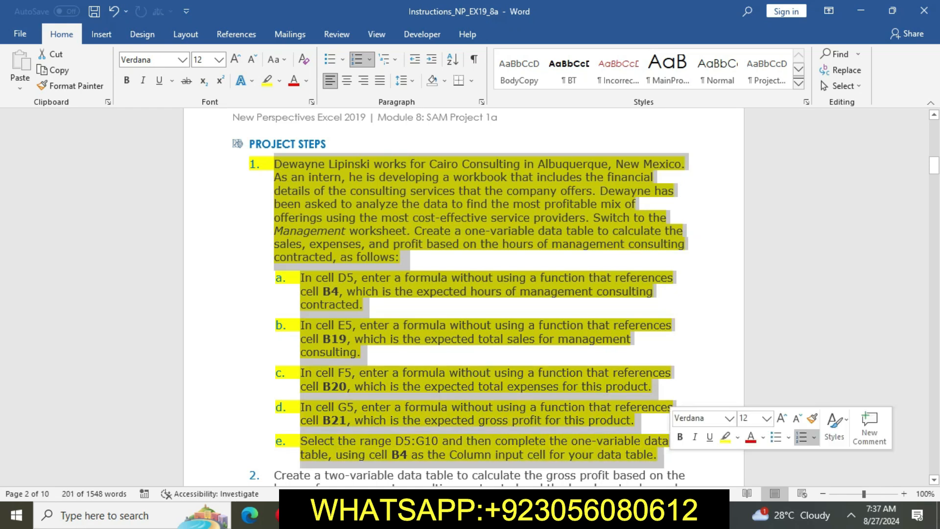
{"action": "left_click", "coordinate": [726, 437]}
- Highlight project step 2 and its sub-steps a to c in yellow
{"action": "scroll", "coordinate": [464, 297], "scroll_direction": "down", "scroll_amount": 4}
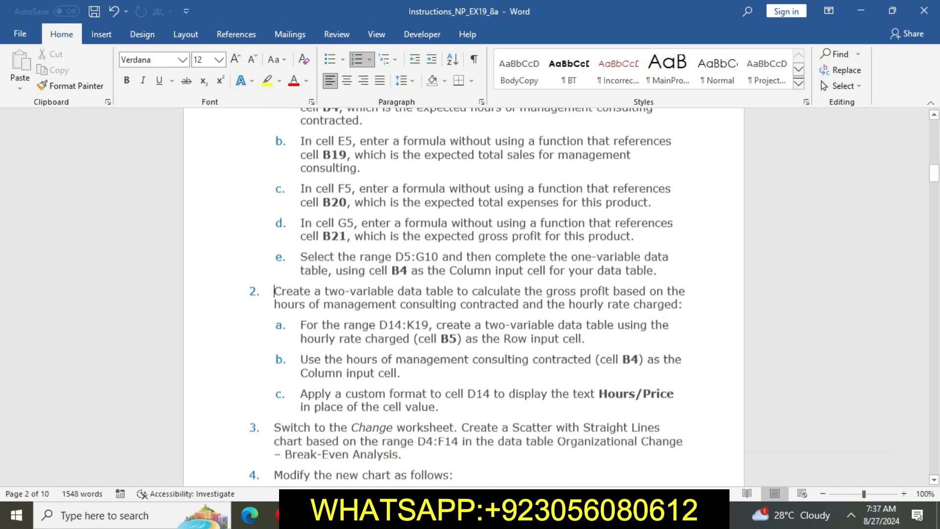
{"action": "scroll", "coordinate": [464, 297], "scroll_direction": "down", "scroll_amount": 2}
{"action": "left_click_drag", "start_coordinate": [274, 225], "coordinate": [445, 341]}
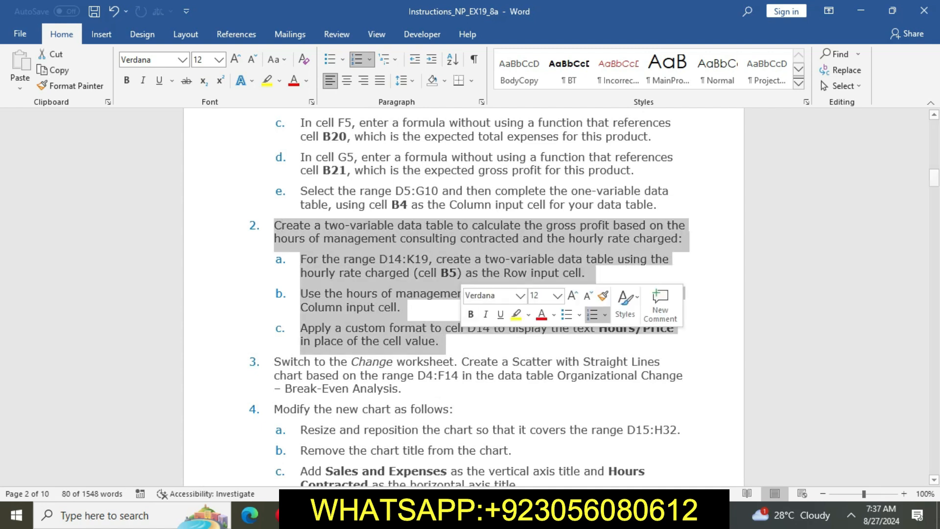
{"action": "left_click", "coordinate": [516, 314]}
{"action": "left_click", "coordinate": [401, 307]}
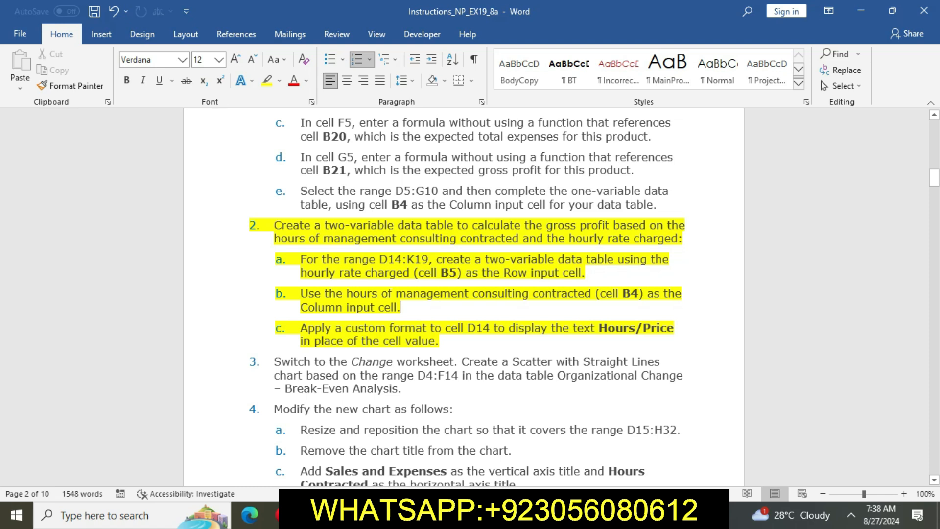
- Check project step 2a in Word and open the Data Table settings for the range D14:K19 on Excel's Management worksheet
{"action": "left_click_drag", "start_coordinate": [306, 259], "coordinate": [435, 260]}
{"action": "key", "text": "alt+Tab"}
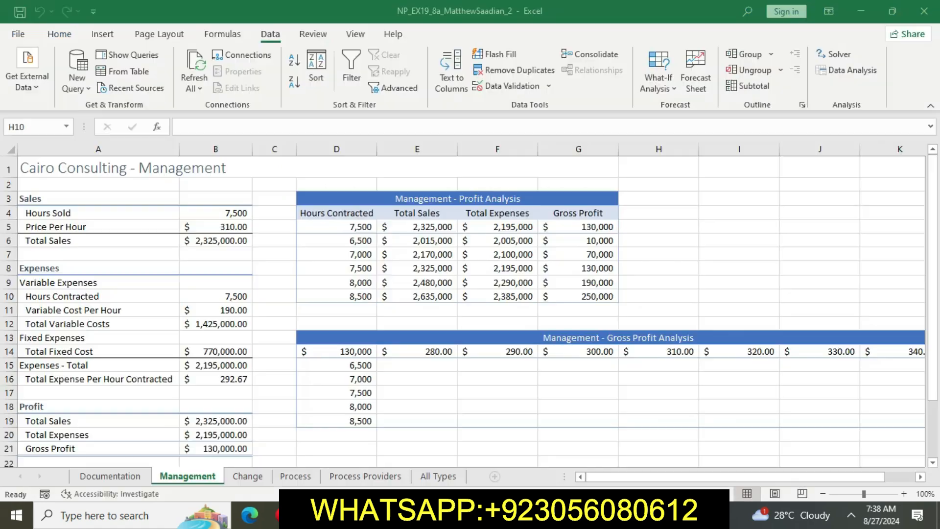
{"action": "left_click", "coordinate": [337, 351]}
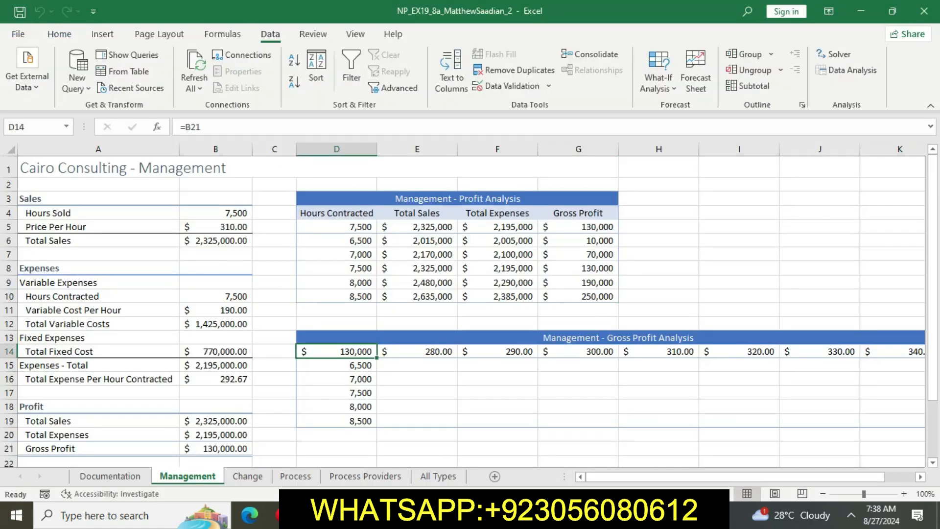
{"action": "left_click_drag", "start_coordinate": [337, 351], "coordinate": [764, 421]}
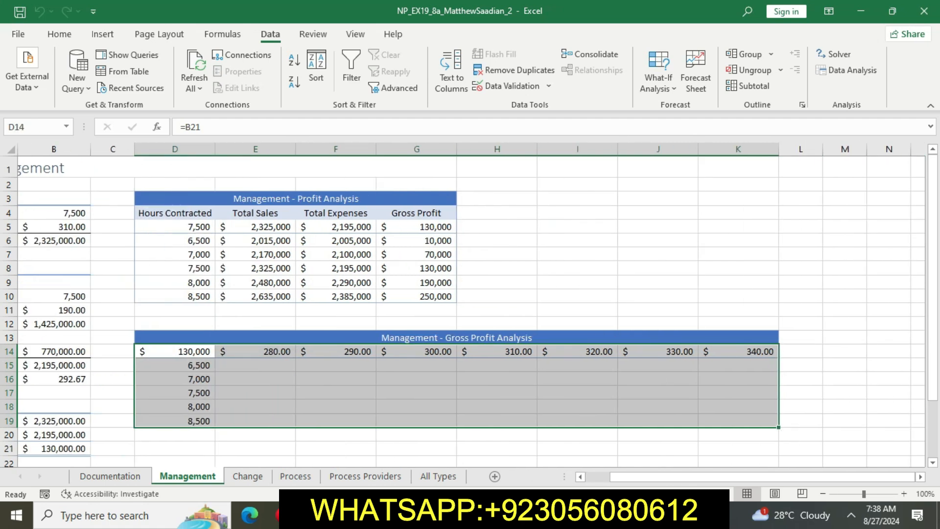
{"action": "key", "text": "alt+Tab"}
{"action": "left_click_drag", "start_coordinate": [436, 258], "coordinate": [585, 273]}
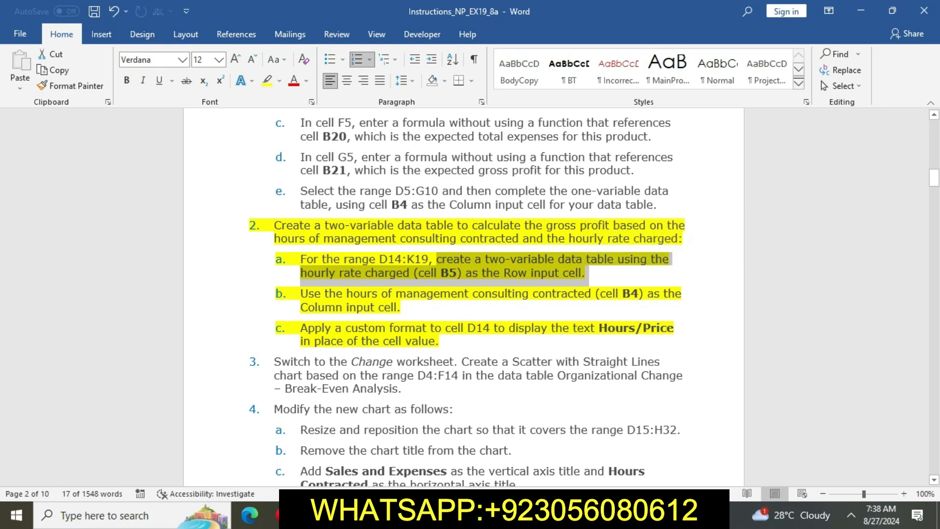
{"action": "key", "text": "alt+Tab"}
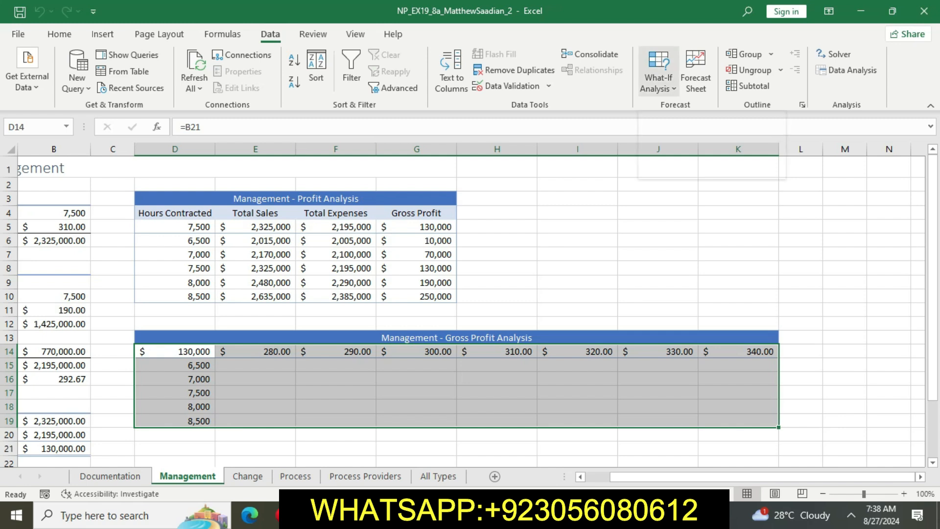
{"action": "left_click", "coordinate": [659, 83]}
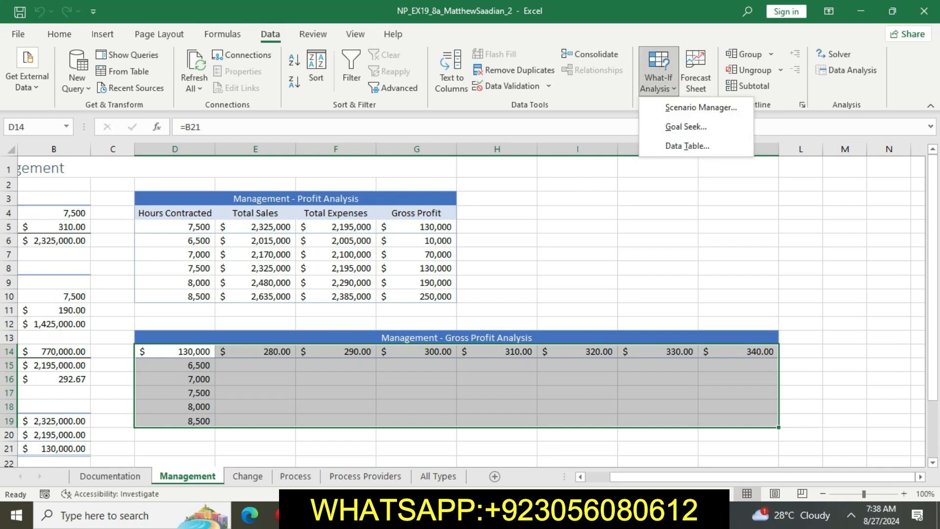
{"action": "left_click", "coordinate": [687, 146]}
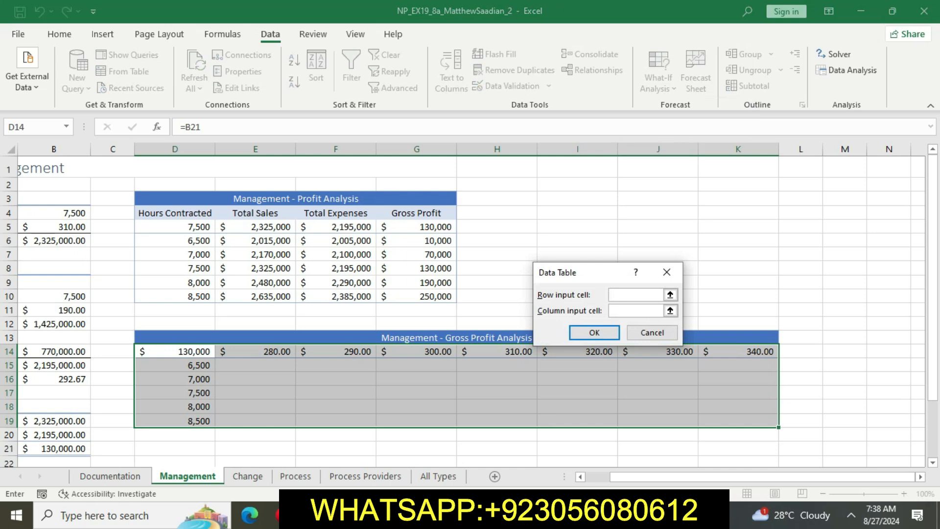
- Recheck the row input cell named in Word's step 2a and set B5 as the data table's Row input cell in Excel
{"action": "mouse_move", "coordinate": [451, 515]}
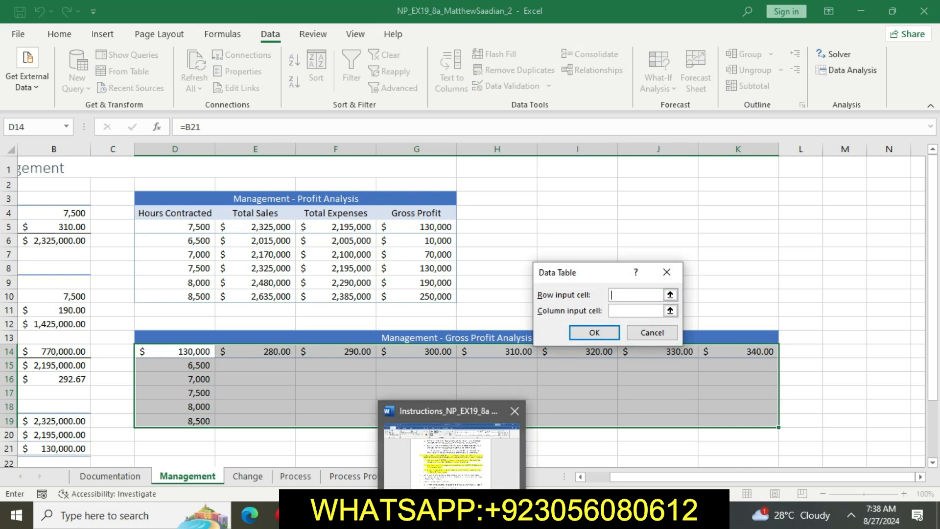
{"action": "left_click", "coordinate": [451, 451]}
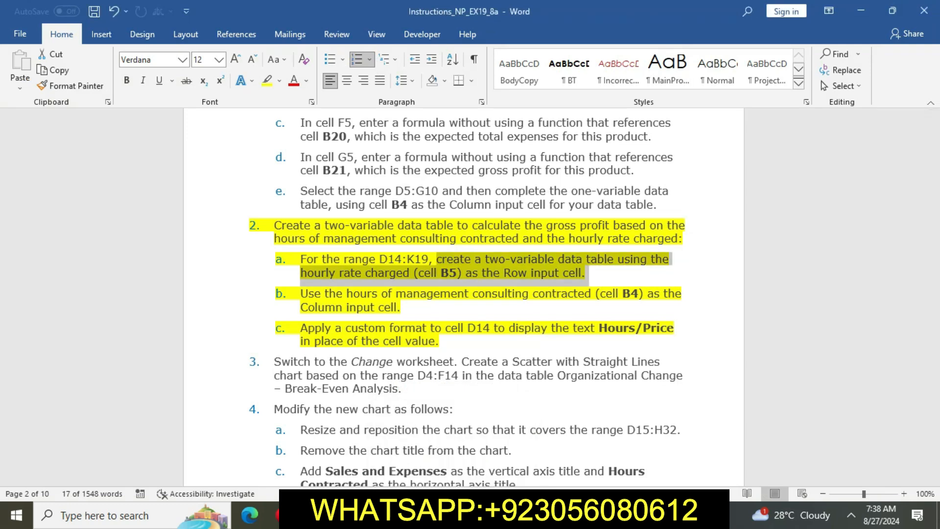
{"action": "key", "text": "alt+Tab"}
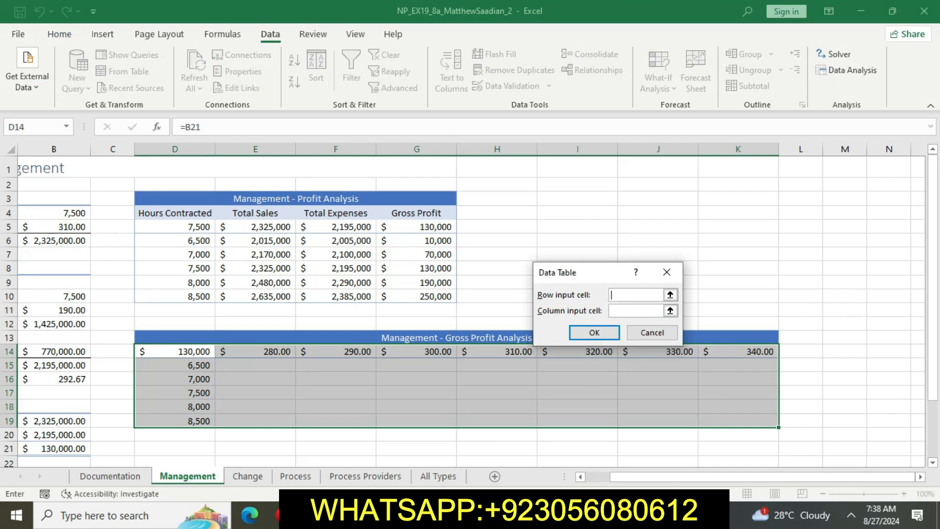
{"action": "scroll", "coordinate": [470, 304], "scroll_direction": "left", "scroll_amount": 2}
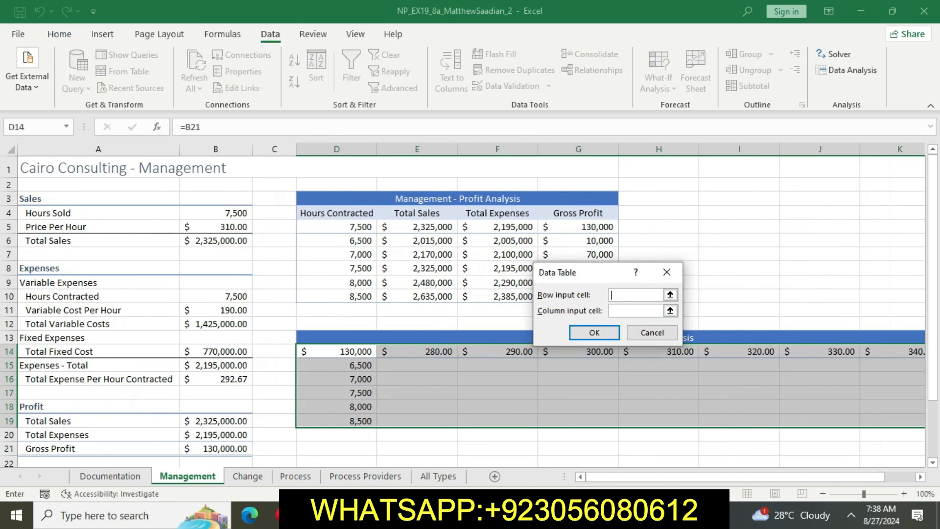
{"action": "left_click", "coordinate": [215, 226]}
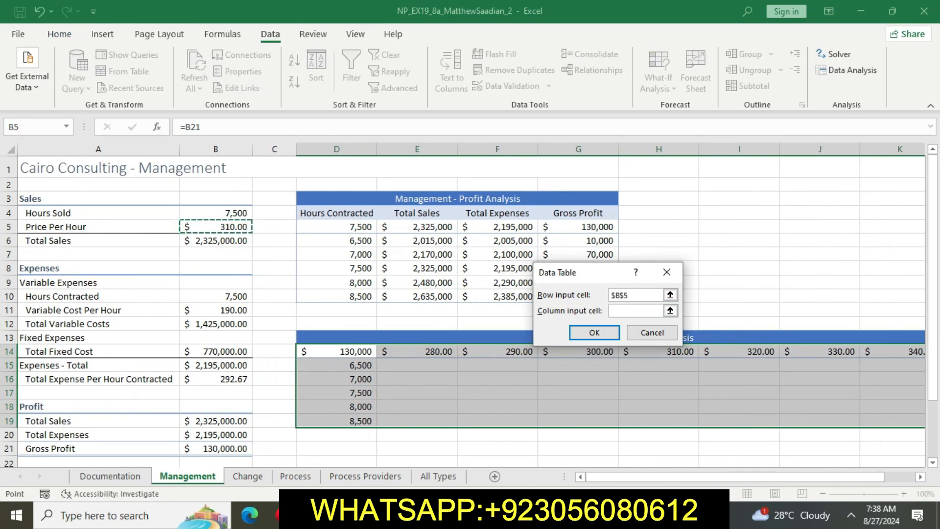
- Following project step 2b in Word, set B4 as the Column input cell in Excel and create the two-variable data table
{"action": "left_click", "coordinate": [635, 310]}
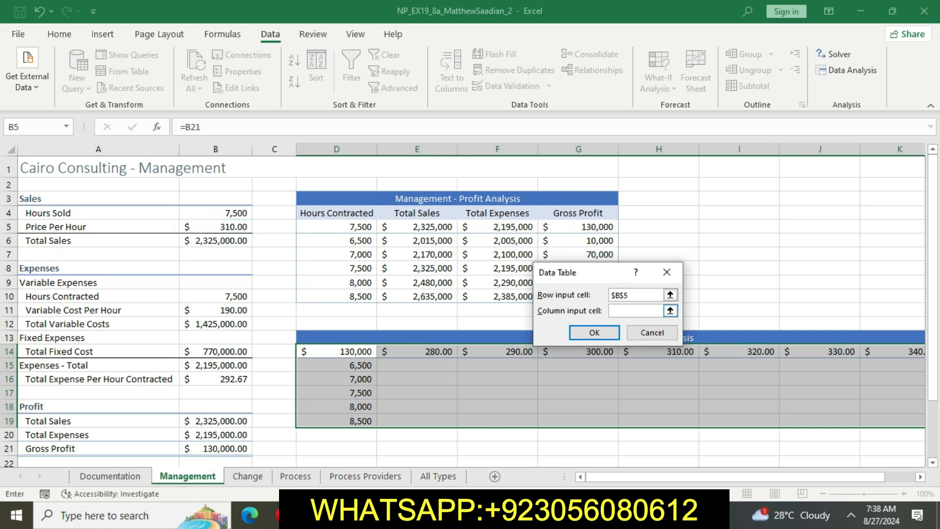
{"action": "key", "text": "alt+Tab"}
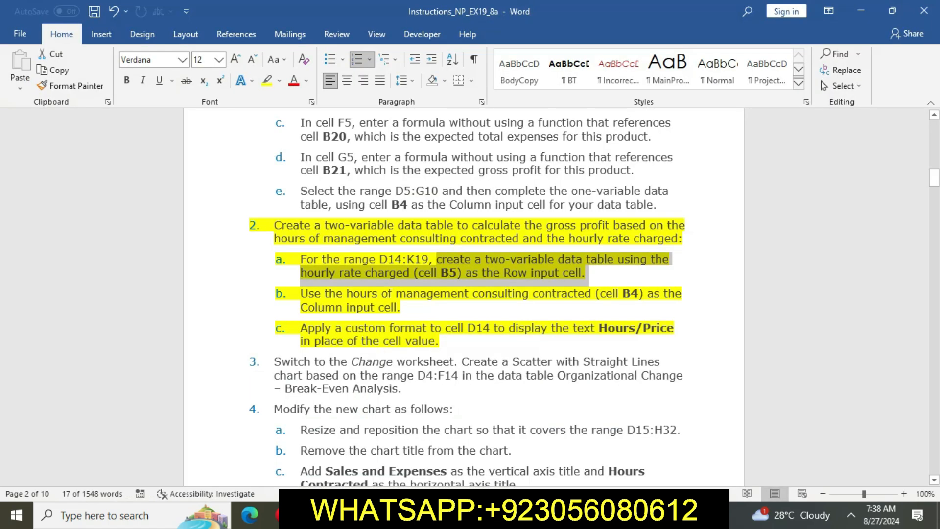
{"action": "left_click_drag", "start_coordinate": [301, 293], "coordinate": [690, 306]}
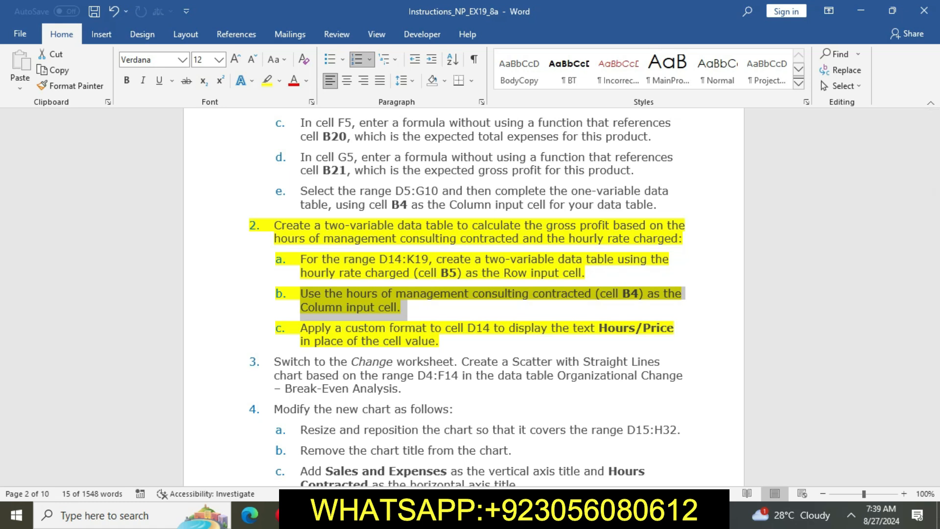
{"action": "key", "text": "alt+Tab"}
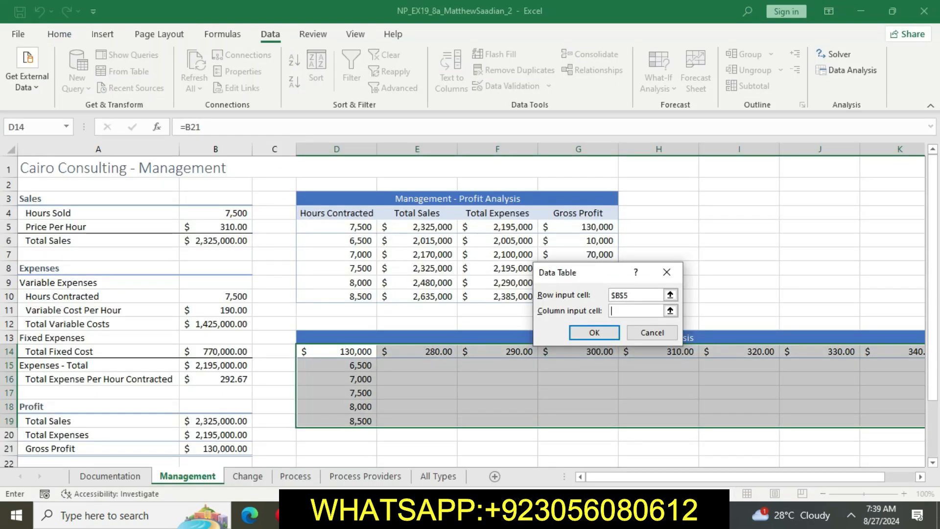
{"action": "left_click", "coordinate": [635, 310]}
{"action": "left_click", "coordinate": [215, 212]}
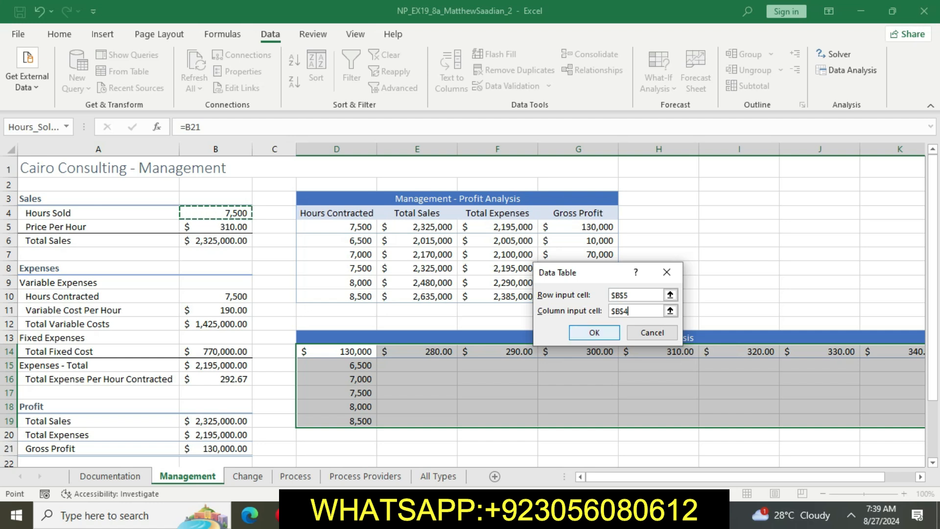
{"action": "key", "text": "Return"}
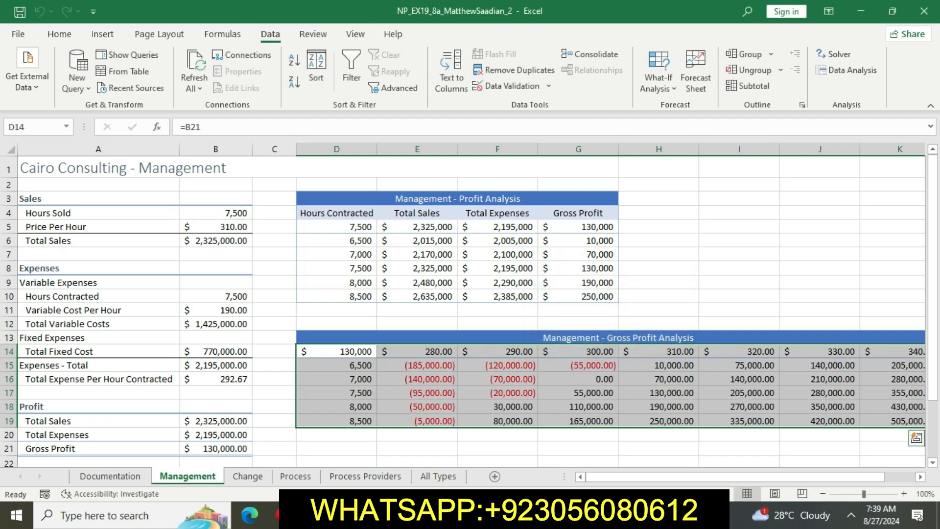
- Following project step 2c in Word, apply the custom number format "Hours/Price " to cell D14 in Excel
{"action": "key", "text": "alt+Tab"}
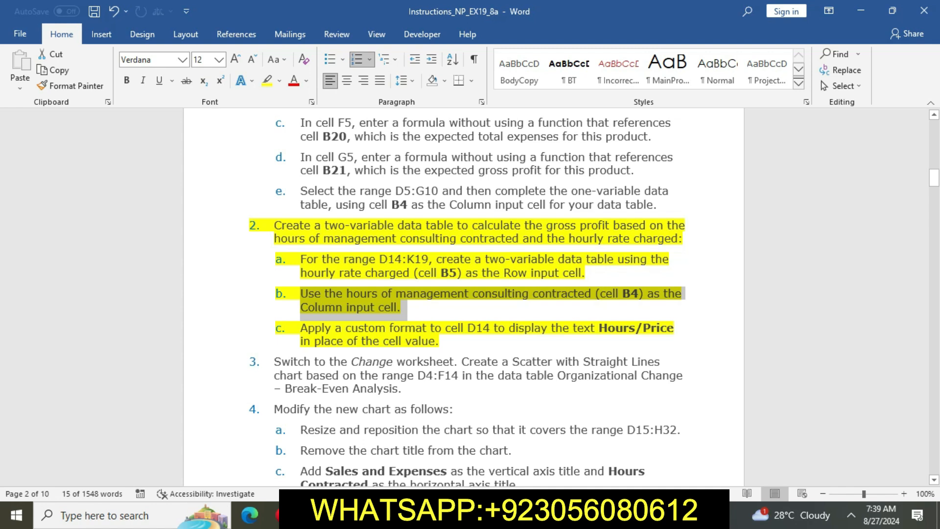
{"action": "left_click_drag", "start_coordinate": [301, 327], "coordinate": [443, 341]}
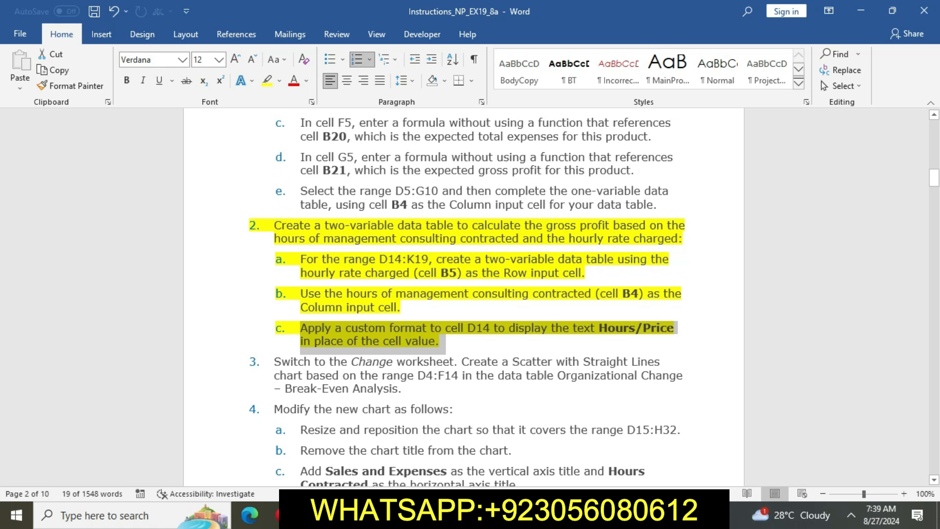
{"action": "left_click", "coordinate": [622, 328]}
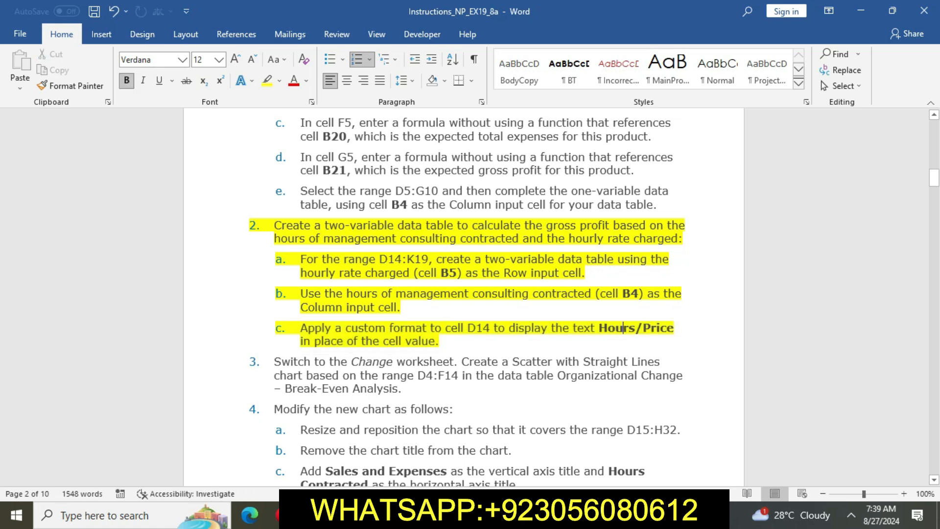
{"action": "double_click", "coordinate": [623, 328]}
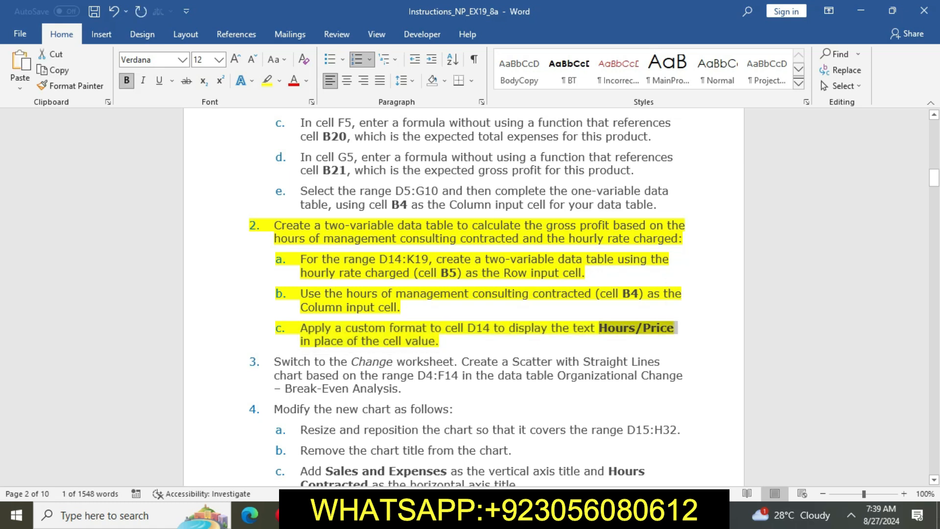
{"action": "key", "text": "alt+Tab"}
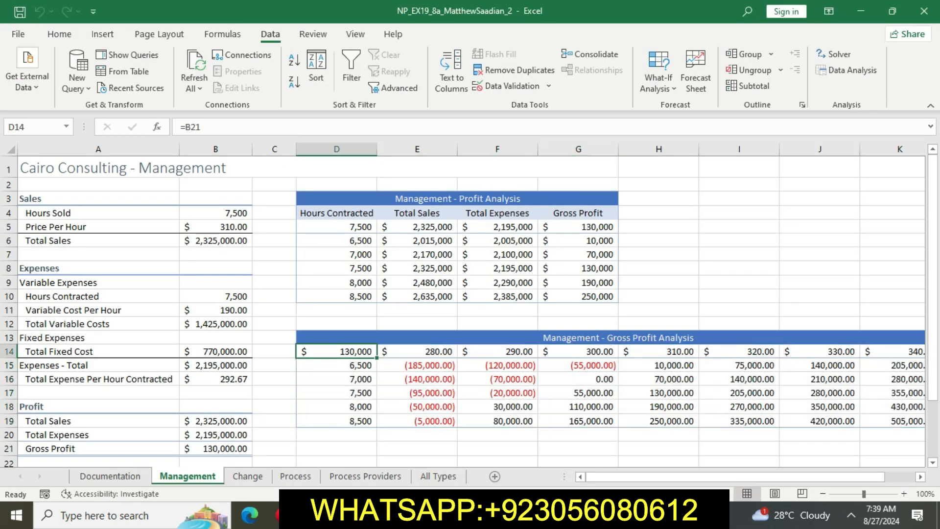
{"action": "left_click", "coordinate": [59, 34]}
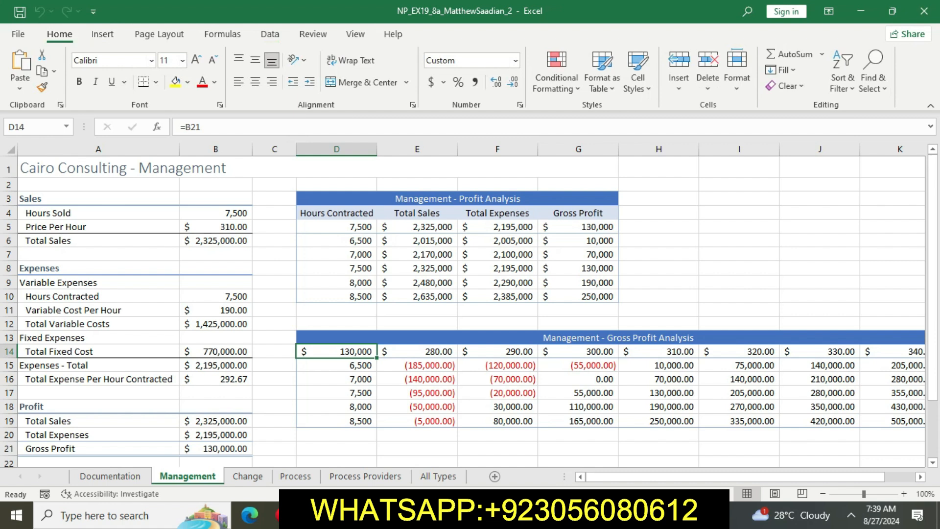
{"action": "left_click", "coordinate": [520, 104]}
{"action": "scroll", "coordinate": [646, 304], "scroll_direction": "up", "scroll_amount": 4}
{"action": "scroll", "coordinate": [646, 304], "scroll_direction": "up", "scroll_amount": 8}
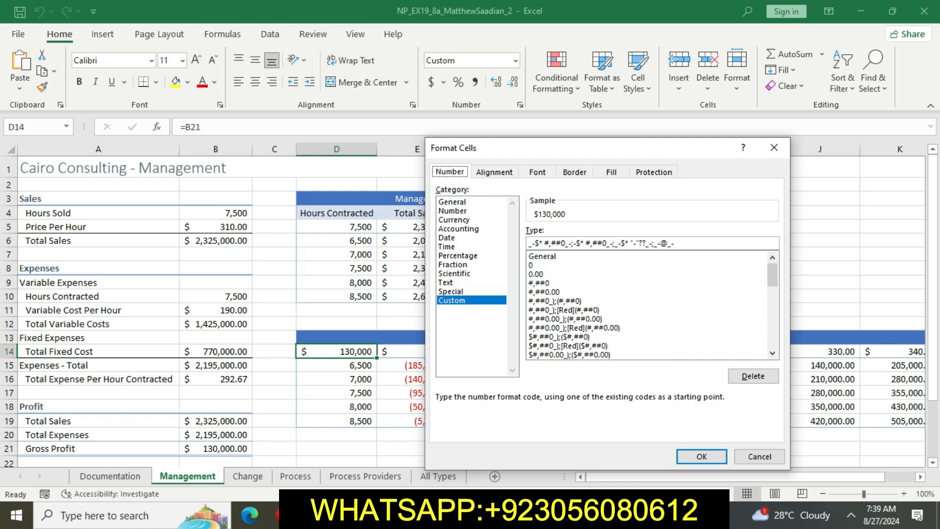
{"action": "left_click", "coordinate": [542, 256]}
{"action": "left_click", "coordinate": [557, 243]}
{"action": "key", "text": "BackSpace"}
{"action": "key", "text": "BackSpace"}
{"action": "key", "text": "BackSpace"}
{"action": "key", "text": "BackSpace"}
{"action": "key", "text": "BackSpace"}
{"action": "key", "text": "BackSpace"}
{"action": "key", "text": "BackSpace"}
{"action": "type", "text": "\"Hours/Price \""}
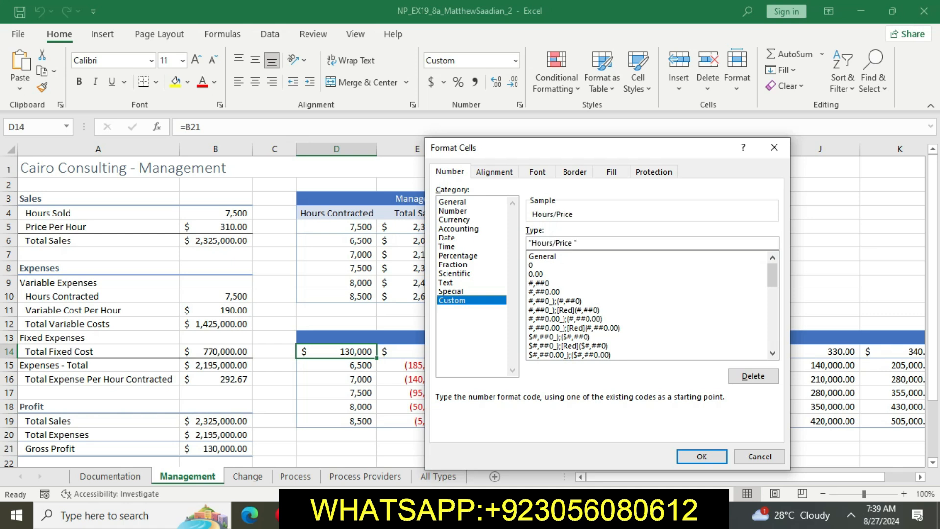
{"action": "left_click", "coordinate": [701, 456]}
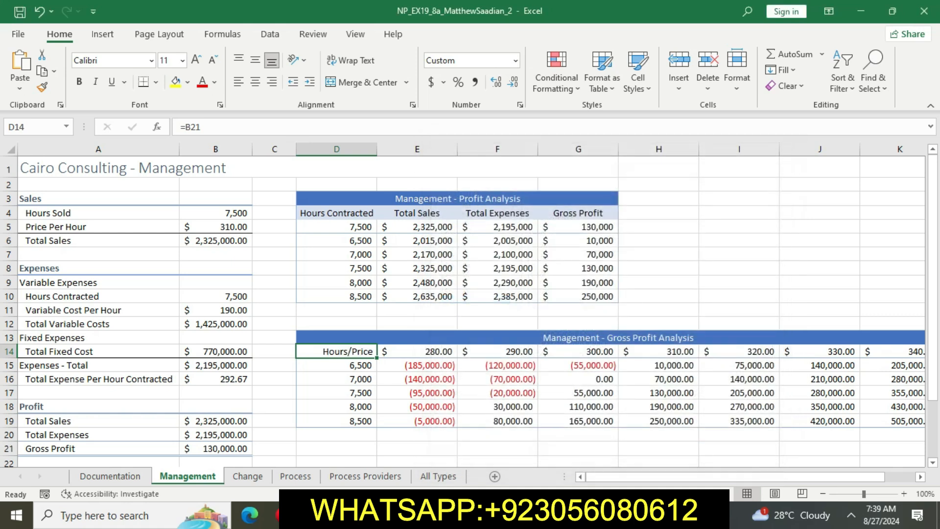
- Switch to Word and clear the yellow highlight from project step 2 and its sub-steps a to c
{"action": "key", "text": "alt+Tab"}
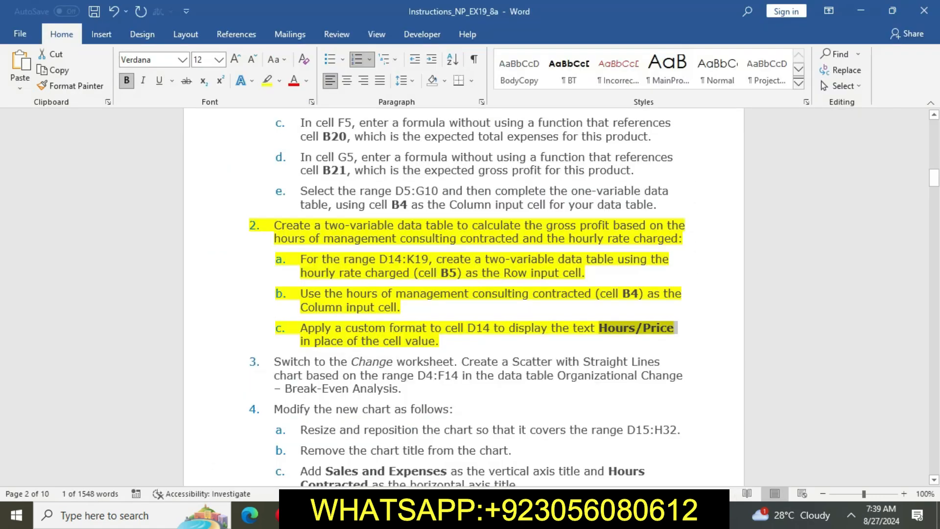
{"action": "left_click", "coordinate": [400, 307]}
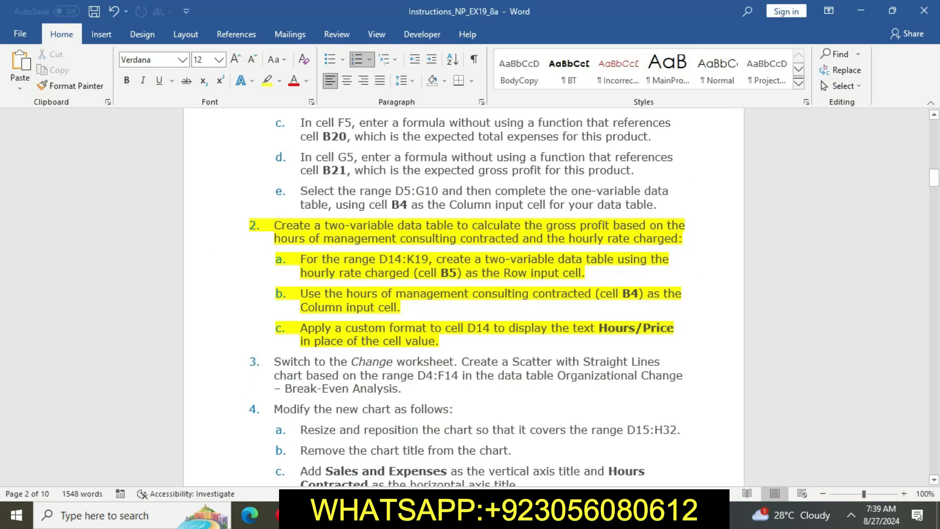
{"action": "left_click_drag", "start_coordinate": [274, 225], "coordinate": [439, 341]}
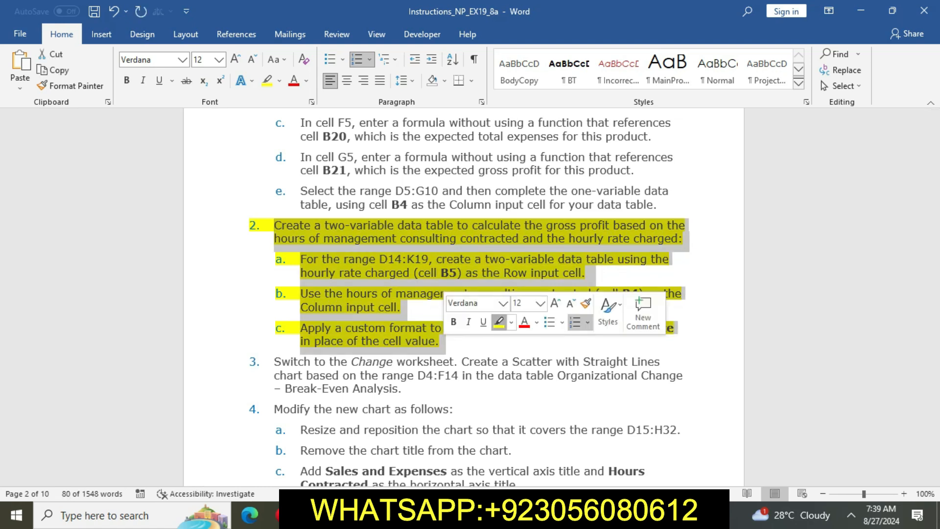
{"action": "key", "text": "Right"}
{"action": "left_click", "coordinate": [437, 341]}
- Highlight project step 3, about the Scatter with Straight Lines chart on the Change worksheet, in yellow
{"action": "scroll", "coordinate": [463, 294], "scroll_direction": "down", "scroll_amount": 3}
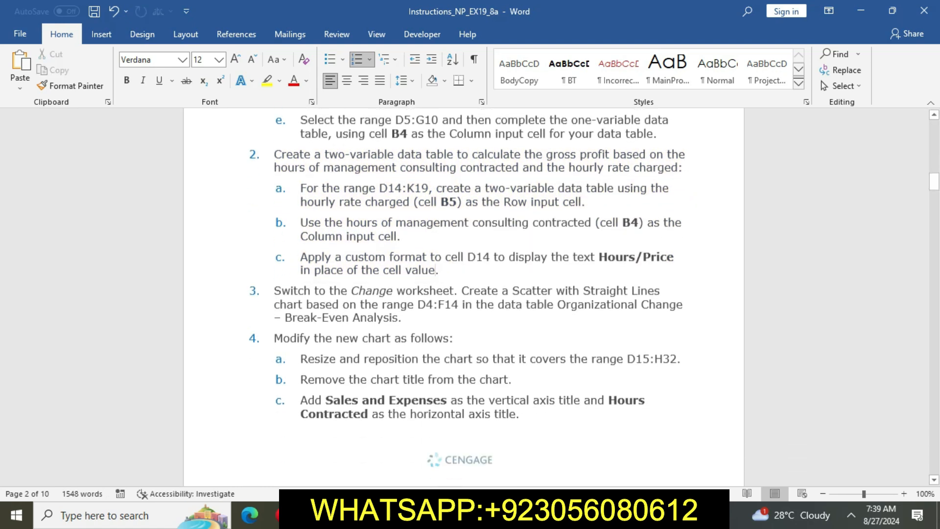
{"action": "scroll", "coordinate": [463, 294], "scroll_direction": "down", "scroll_amount": 2}
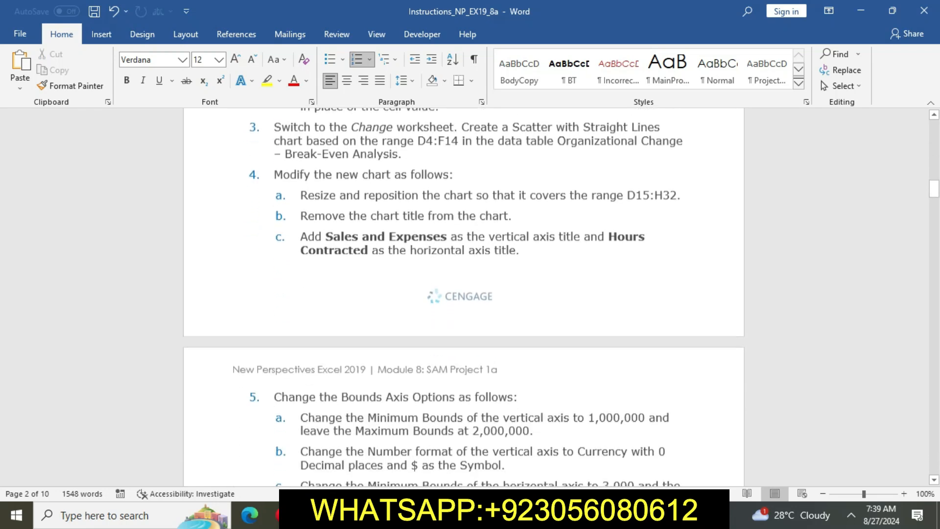
{"action": "scroll", "coordinate": [463, 294], "scroll_direction": "up", "scroll_amount": 1}
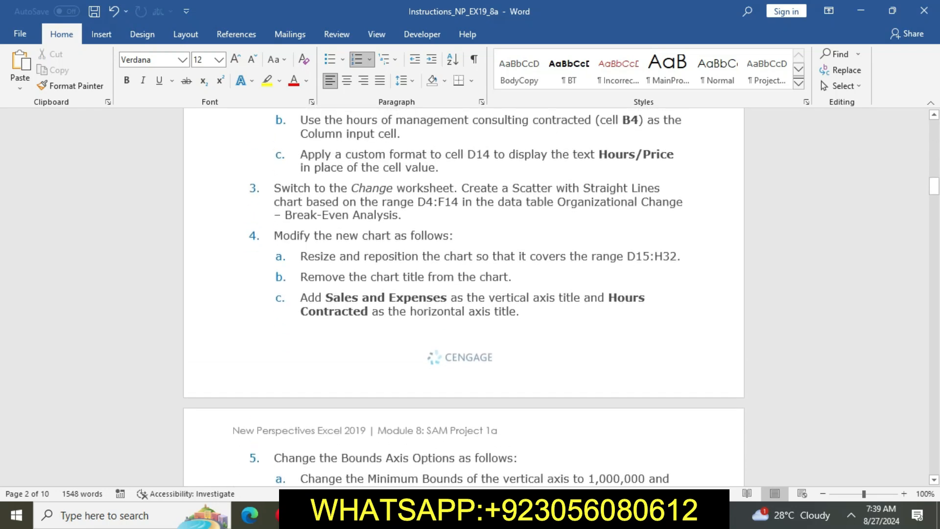
{"action": "left_click_drag", "start_coordinate": [274, 188], "coordinate": [411, 217]}
{"action": "left_click", "coordinate": [495, 195]}
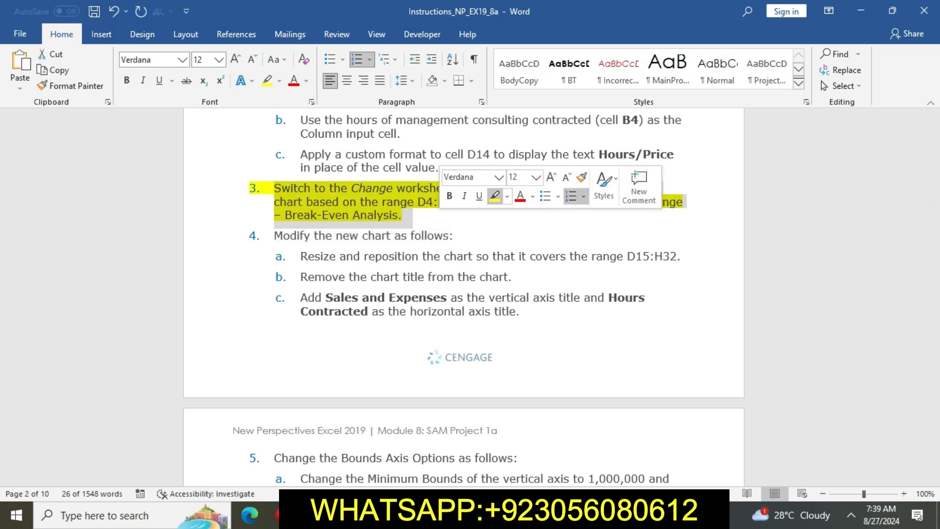
{"action": "left_click", "coordinate": [274, 235]}
{"action": "left_click", "coordinate": [405, 215]}
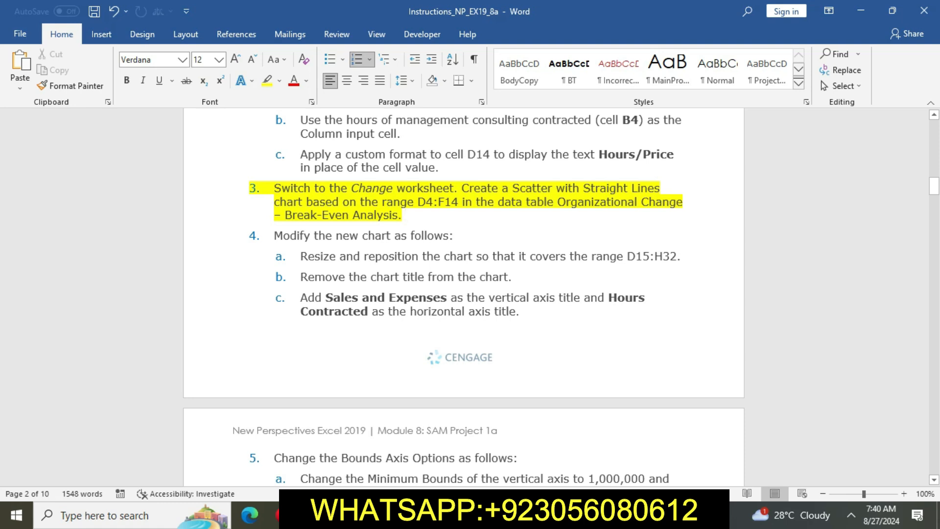
- Mark the worksheet instruction of project step 3 in Word, then switch to Excel and open the Change worksheet
{"action": "left_click_drag", "start_coordinate": [273, 187], "coordinate": [453, 188]}
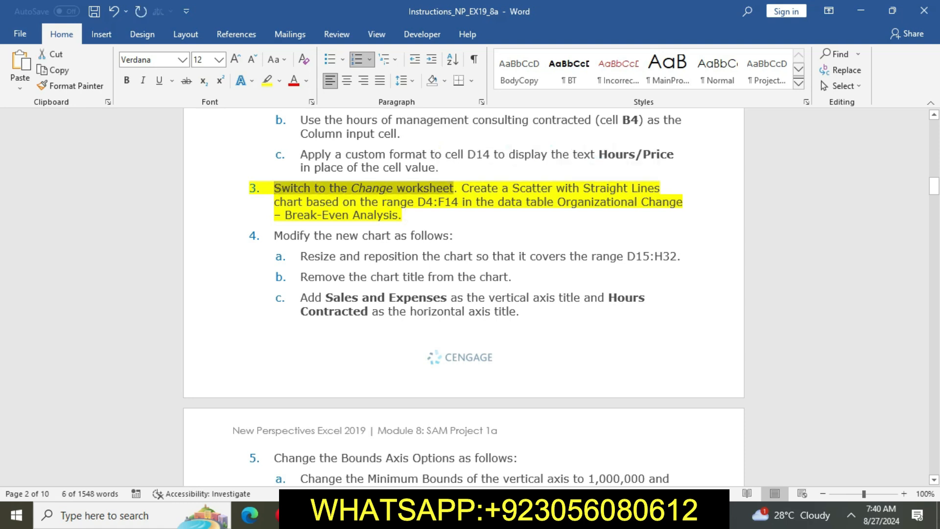
{"action": "left_click", "coordinate": [367, 515]}
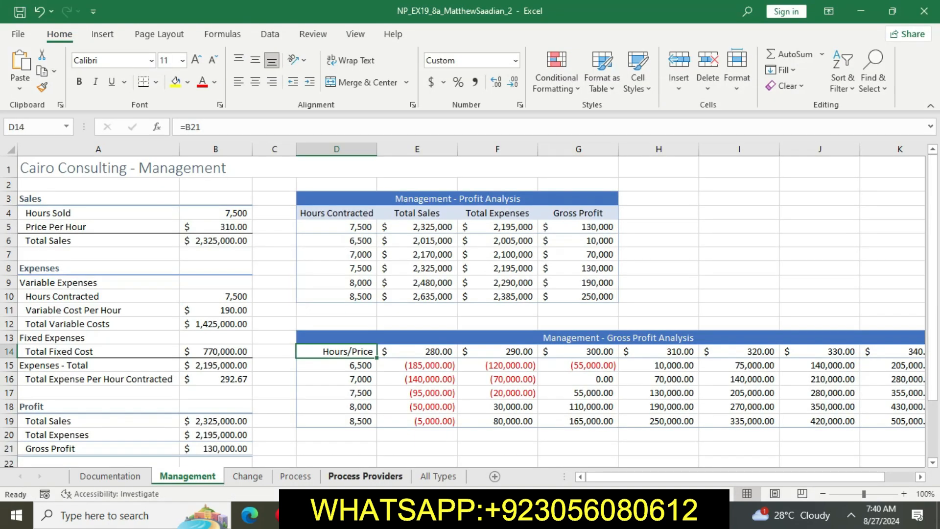
{"action": "left_click", "coordinate": [247, 476]}
- Following project step 3 in Word, insert a Scatter with Straight Lines chart based on the range D4:F14 in Excel
{"action": "left_click", "coordinate": [343, 515]}
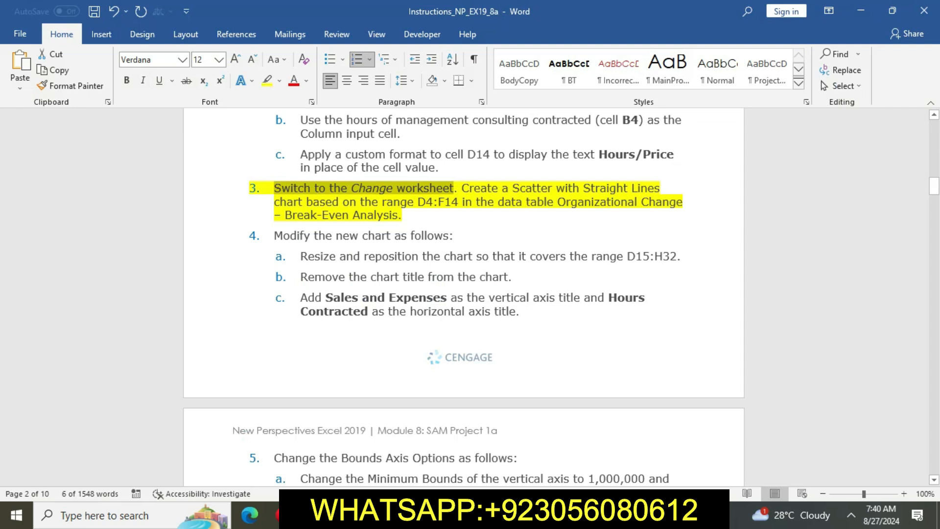
{"action": "left_click_drag", "start_coordinate": [462, 188], "coordinate": [532, 188]}
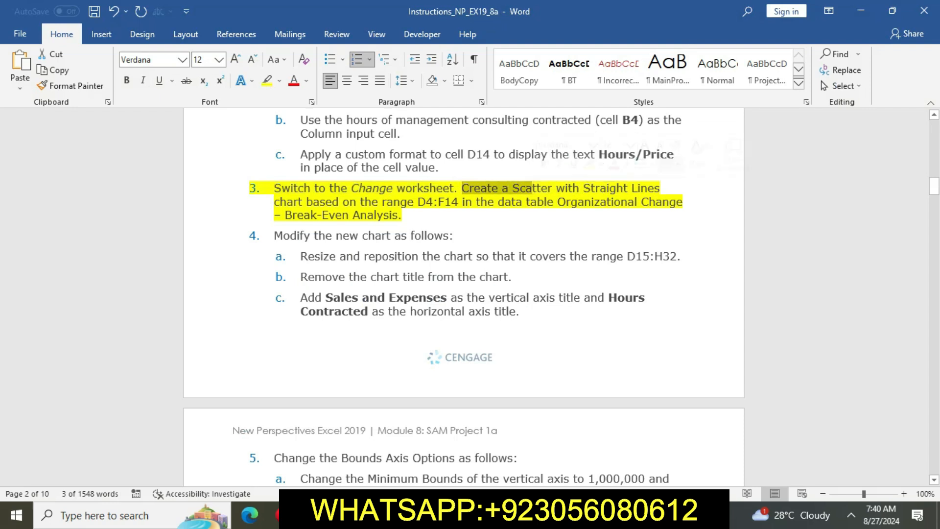
{"action": "left_click_drag", "start_coordinate": [417, 201], "coordinate": [462, 202]}
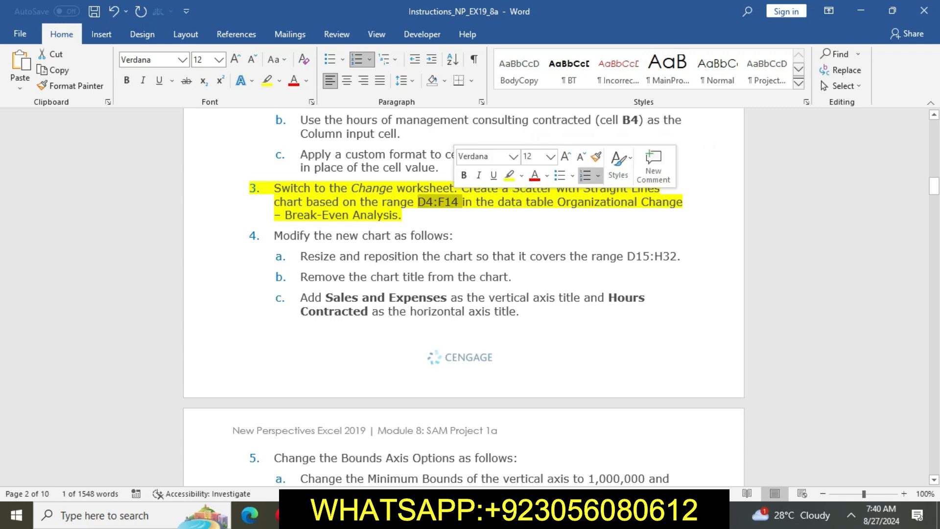
{"action": "left_click", "coordinate": [352, 515]}
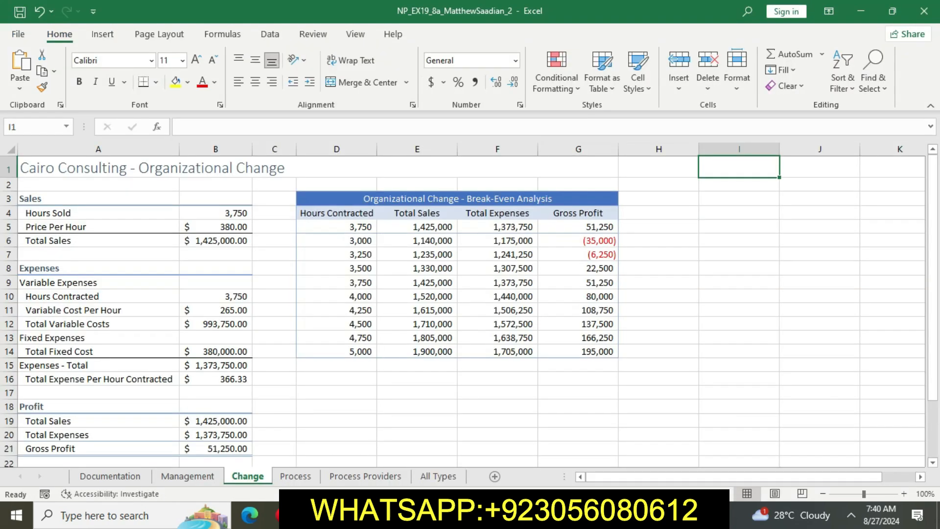
{"action": "left_click_drag", "start_coordinate": [342, 213], "coordinate": [533, 353]}
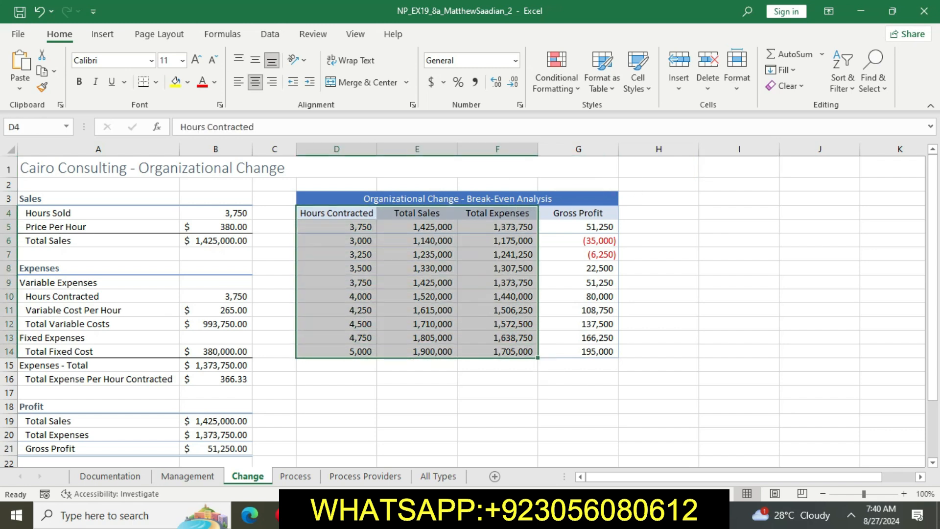
{"action": "left_click", "coordinate": [352, 515]}
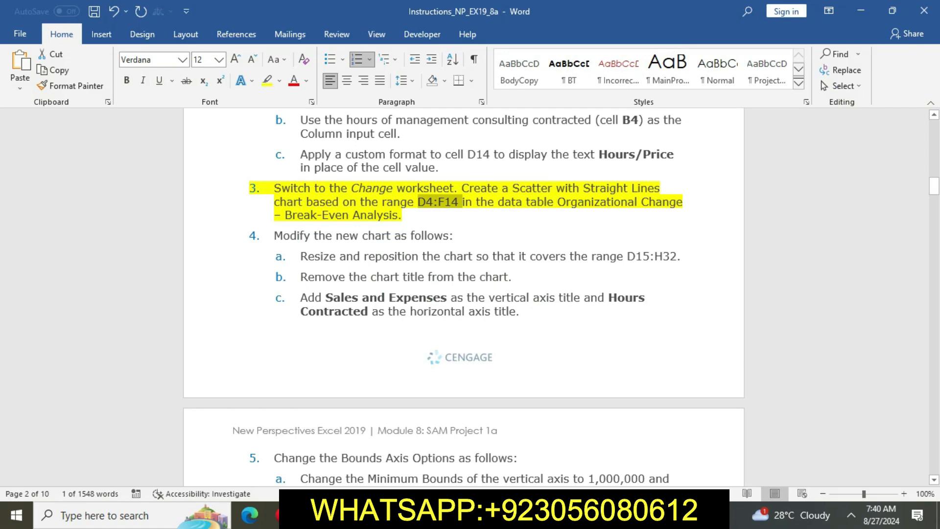
{"action": "key", "text": "alt+Tab"}
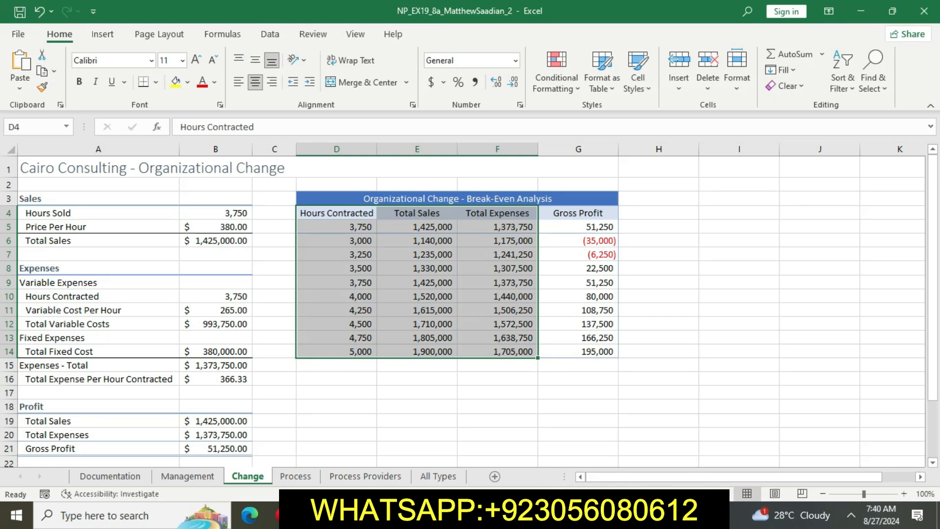
{"action": "left_click", "coordinate": [102, 34]}
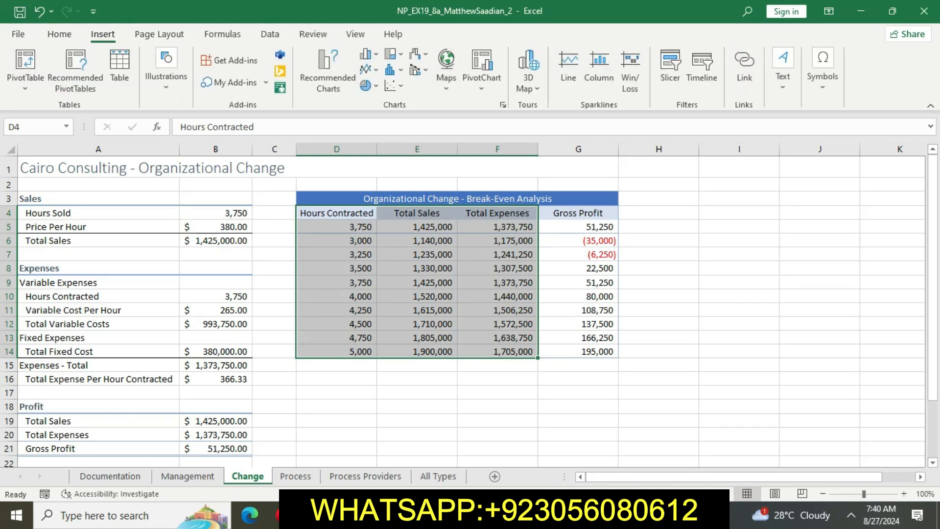
{"action": "left_click", "coordinate": [394, 85]}
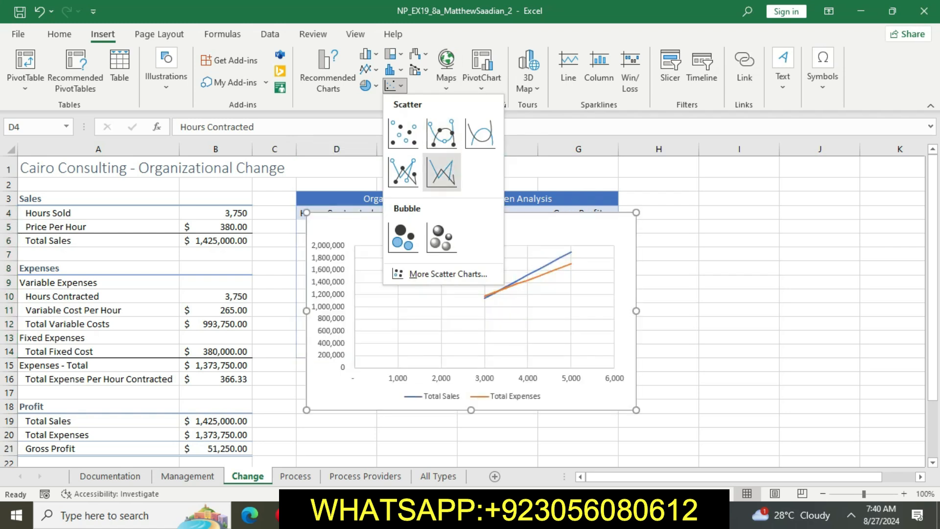
{"action": "left_click", "coordinate": [442, 172]}
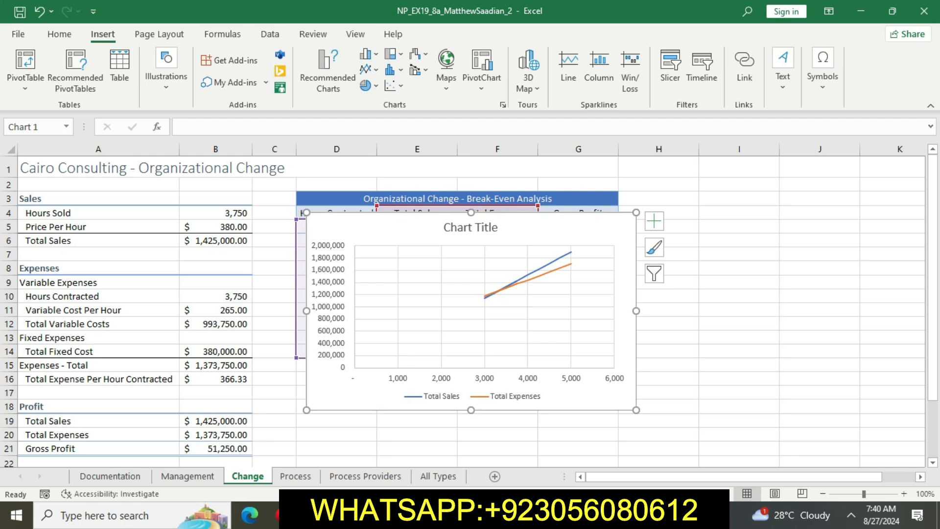
- Switch to Word and clear the yellow highlight from project step 3
{"action": "key", "text": "alt+Tab"}
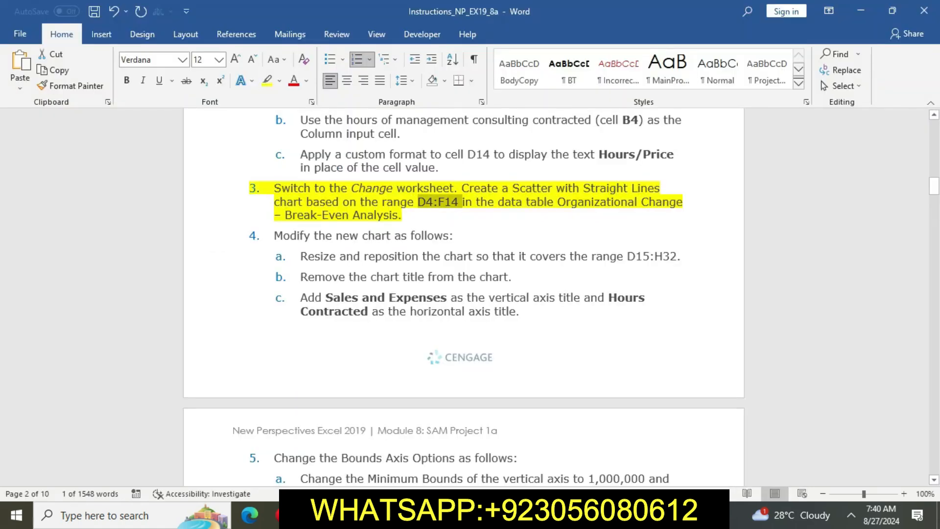
{"action": "left_click", "coordinate": [474, 189]}
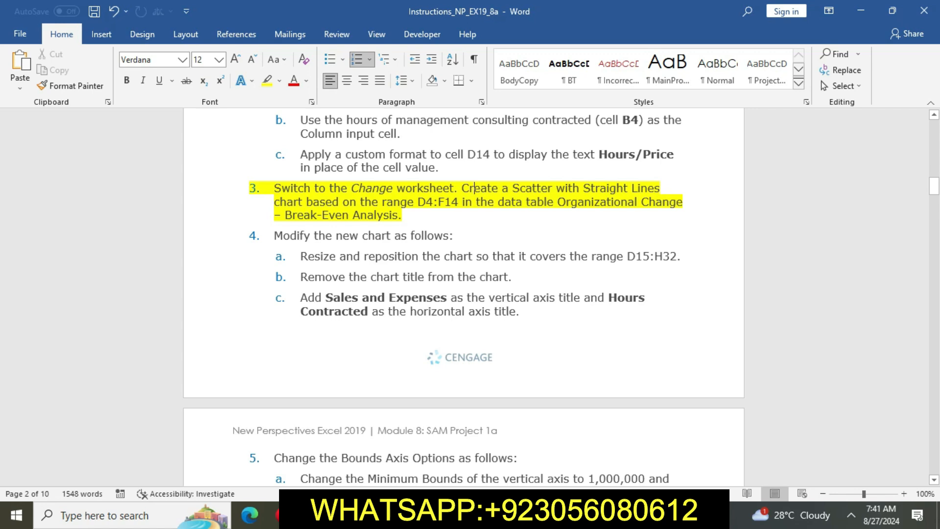
{"action": "left_click_drag", "start_coordinate": [275, 188], "coordinate": [410, 219]}
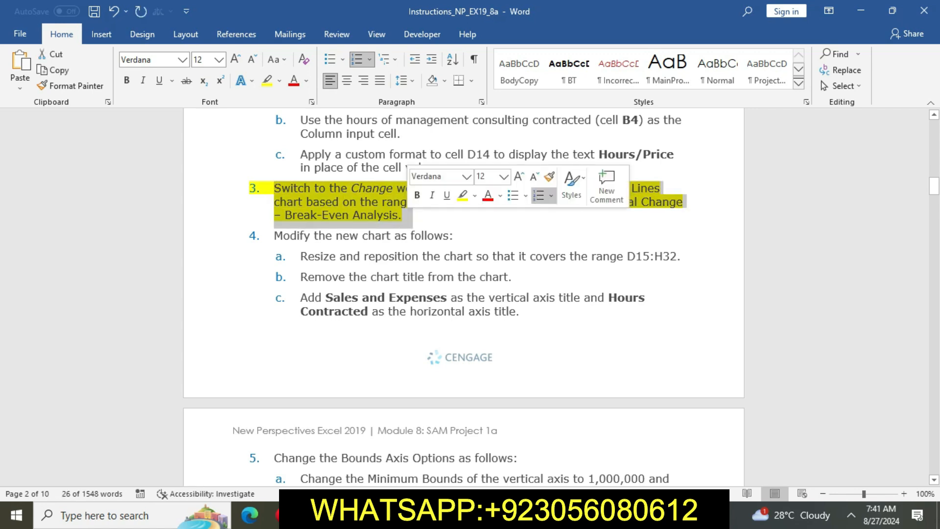
{"action": "left_click", "coordinate": [462, 195]}
- Highlight project step 4 and its sub-steps a to c, about modifying the new chart, in yellow
{"action": "scroll", "coordinate": [462, 221], "scroll_direction": "down", "scroll_amount": 2}
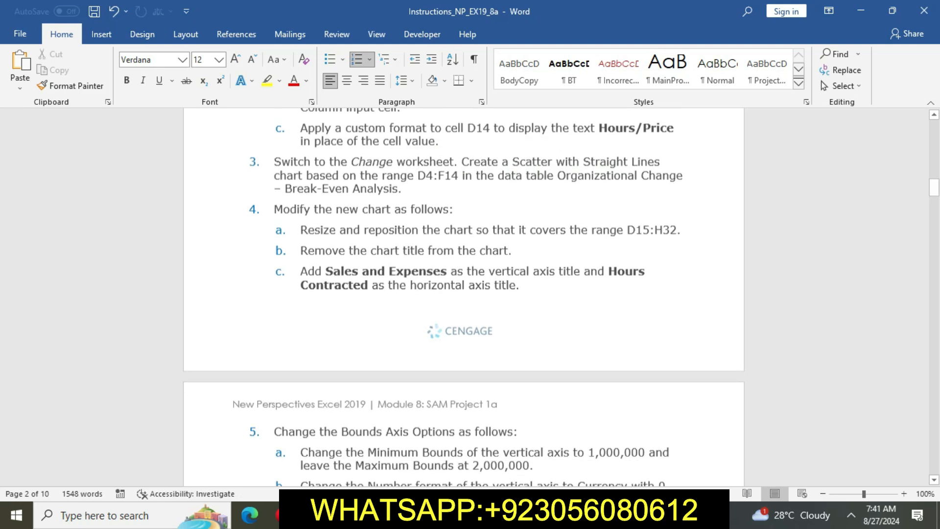
{"action": "left_click_drag", "start_coordinate": [273, 184], "coordinate": [526, 265]}
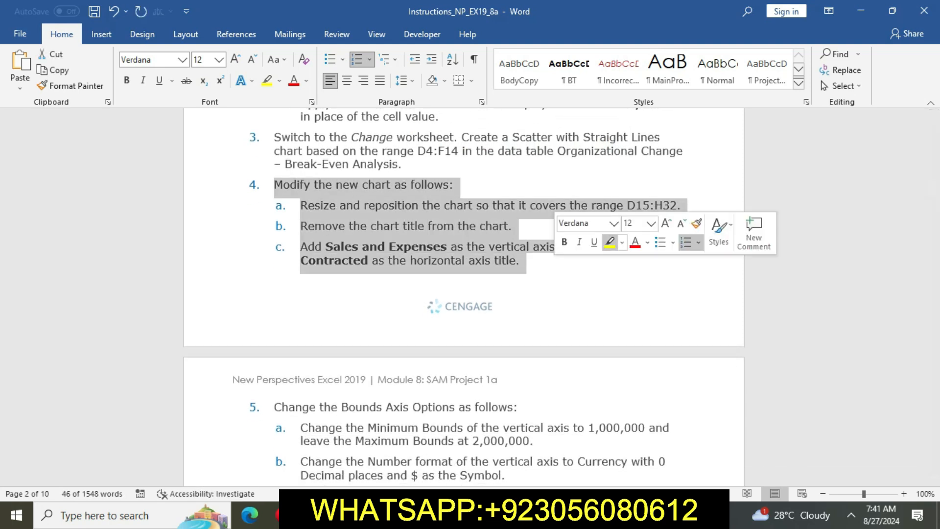
{"action": "left_click", "coordinate": [610, 242]}
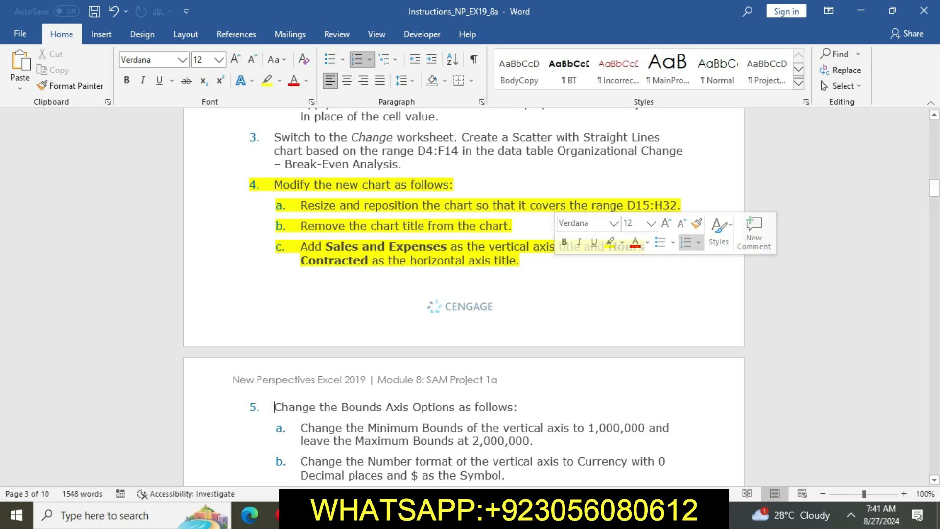
{"action": "left_click", "coordinate": [533, 247]}
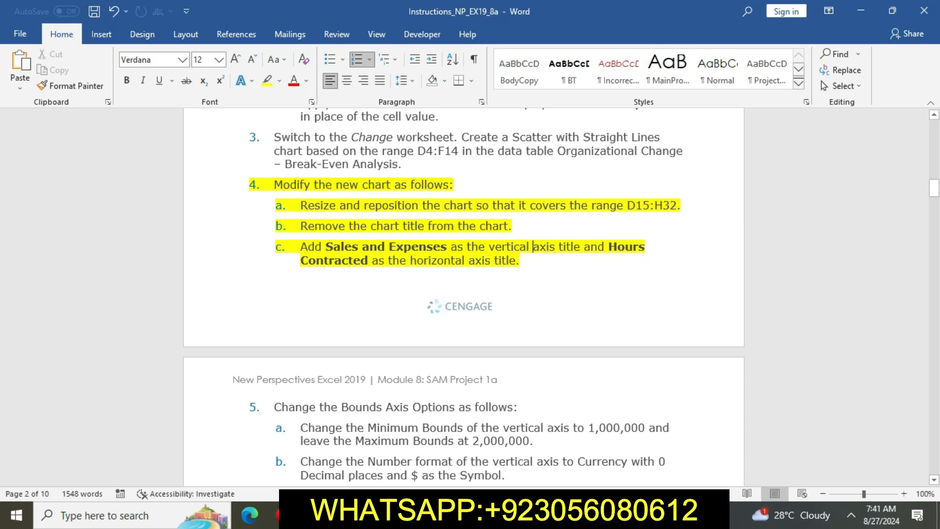
- Following project step 4a in Word, reposition the scatter chart in Excel by cutting it and pasting it at cell D15
{"action": "left_click_drag", "start_coordinate": [307, 205], "coordinate": [699, 208]}
{"action": "key", "text": "alt+Tab"}
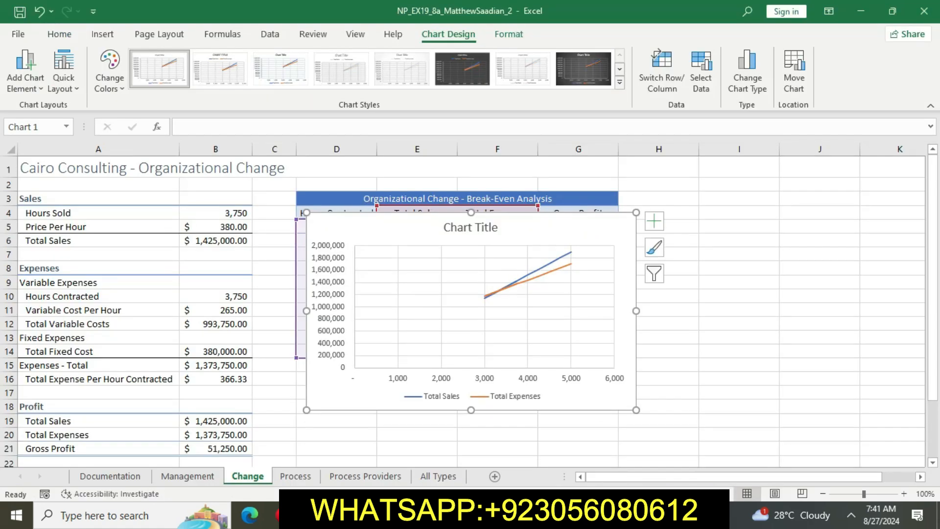
{"action": "key", "text": "ctrl+x"}
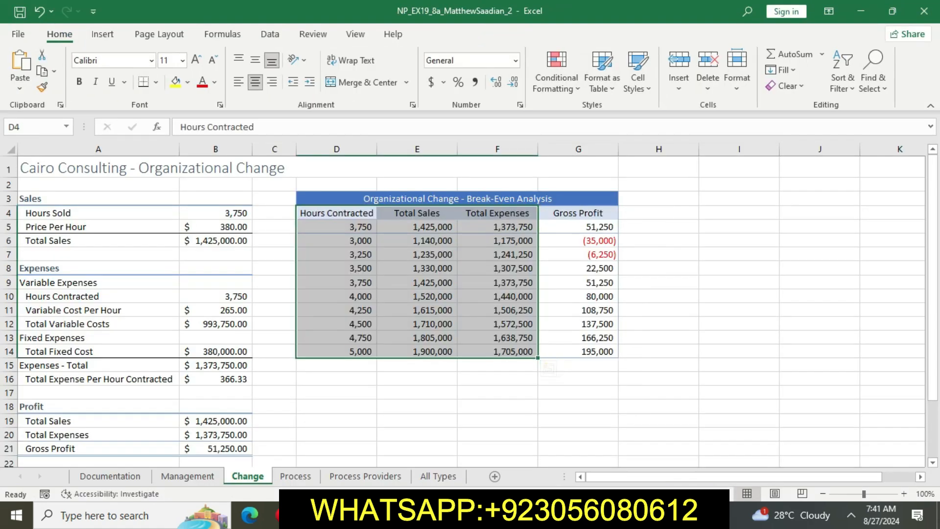
{"action": "left_click", "coordinate": [337, 365]}
{"action": "key", "text": "ctrl+v"}
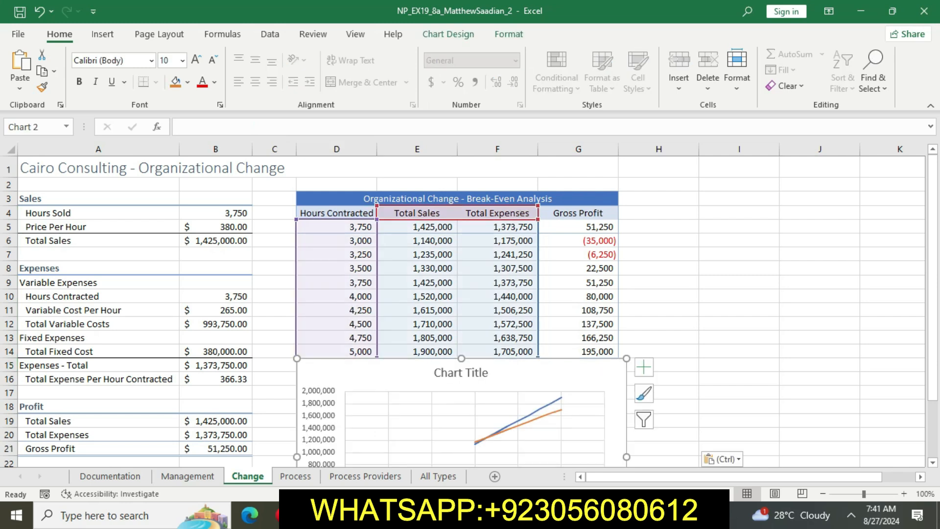
- Recheck the target range in Word, then widen the scatter chart in Excel to the right edge of column H
{"action": "key", "text": "alt+Tab"}
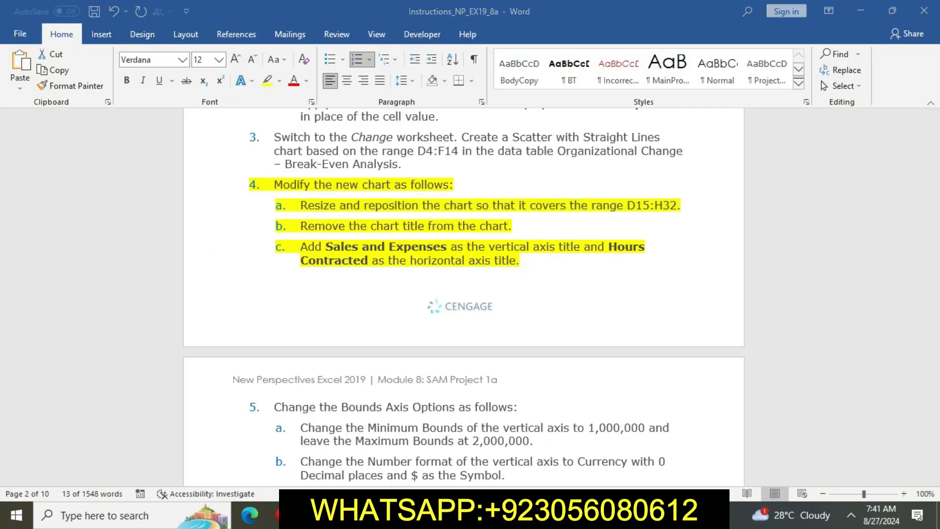
{"action": "key", "text": "alt+Tab"}
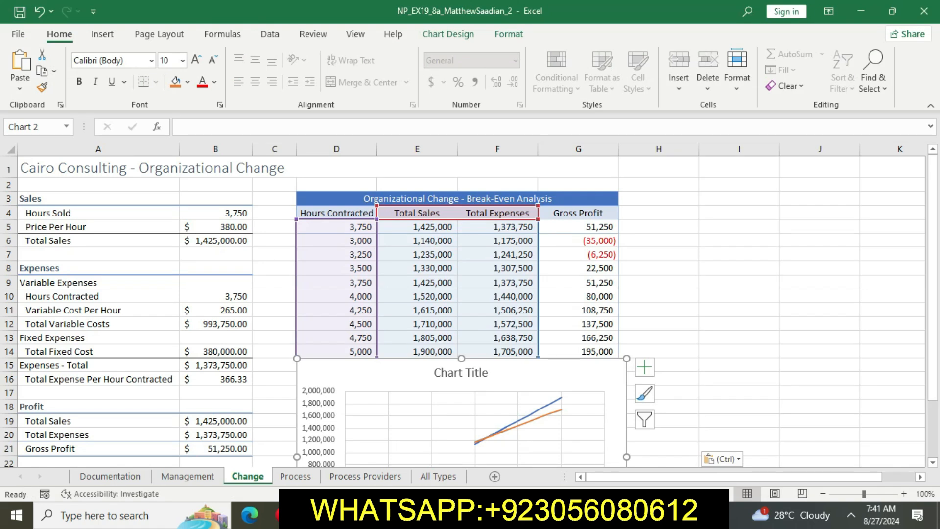
{"action": "scroll", "coordinate": [468, 311], "scroll_direction": "down", "scroll_amount": 1}
{"action": "left_click_drag", "start_coordinate": [685, 435], "coordinate": [698, 435]}
{"action": "scroll", "coordinate": [463, 309], "scroll_direction": "down", "scroll_amount": 3}
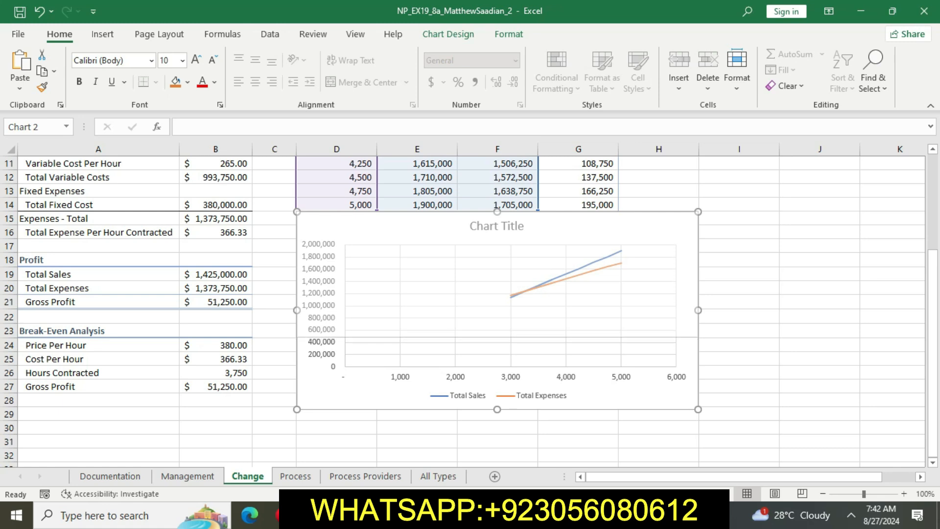
- Resize the scatter chart's height so its lower edge meets the end of row 32, checking the D15:H32 range in Word
{"action": "left_click_drag", "start_coordinate": [497, 337], "coordinate": [496, 336]}
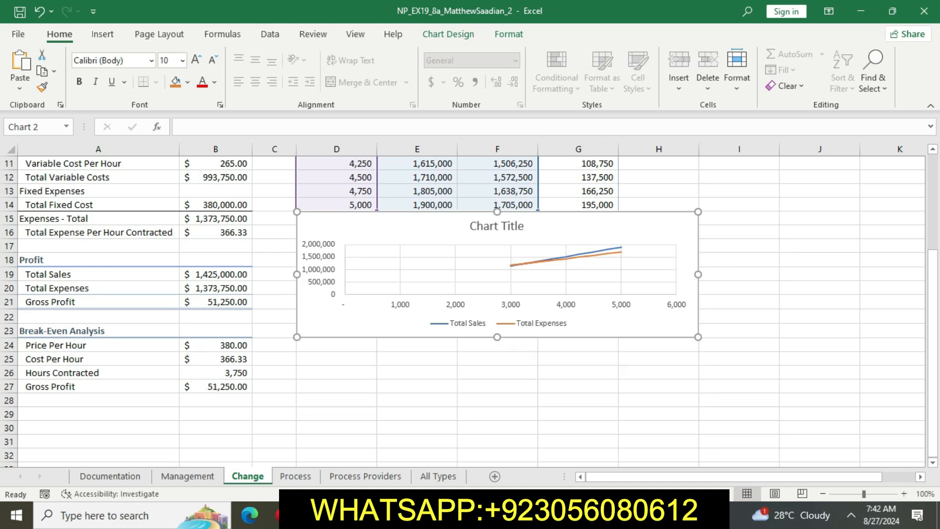
{"action": "left_click", "coordinate": [659, 399]}
{"action": "key", "text": "alt+Tab"}
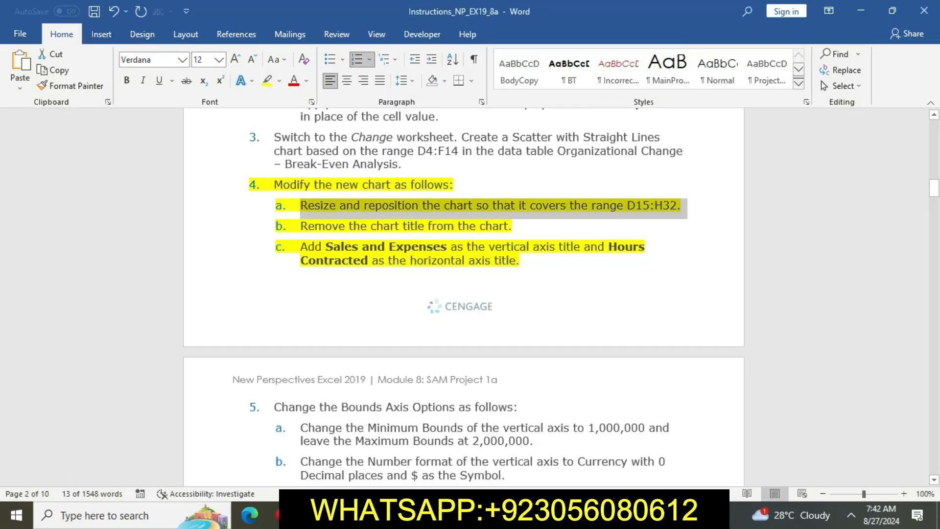
{"action": "key", "text": "alt+Tab"}
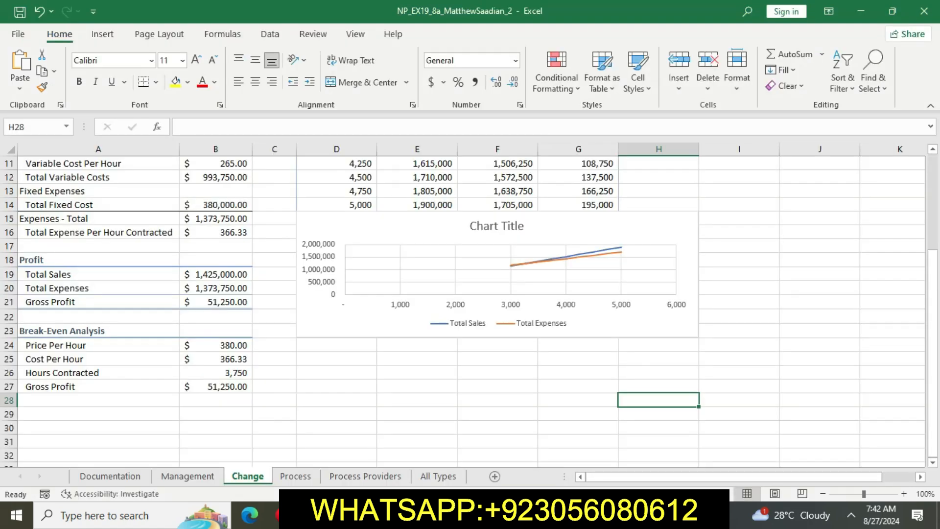
{"action": "left_click", "coordinate": [491, 333]}
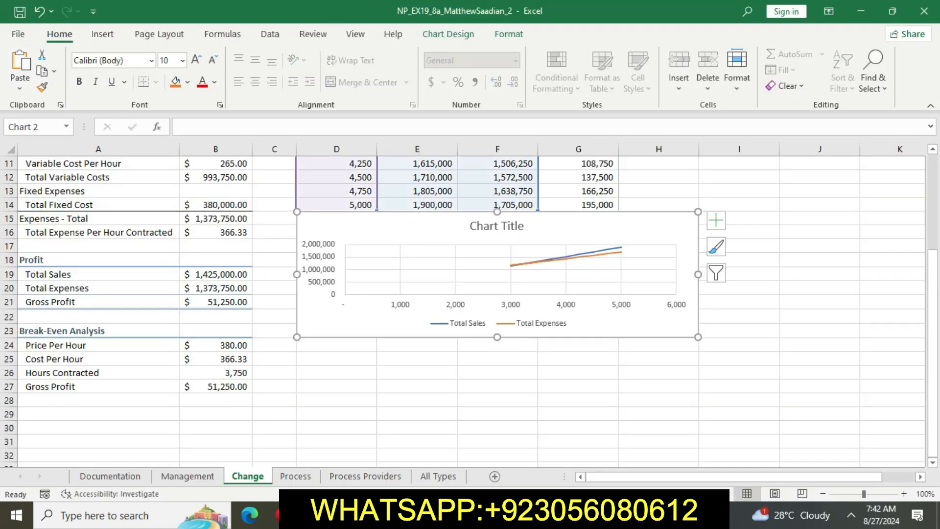
{"action": "left_click_drag", "start_coordinate": [497, 337], "coordinate": [496, 420]}
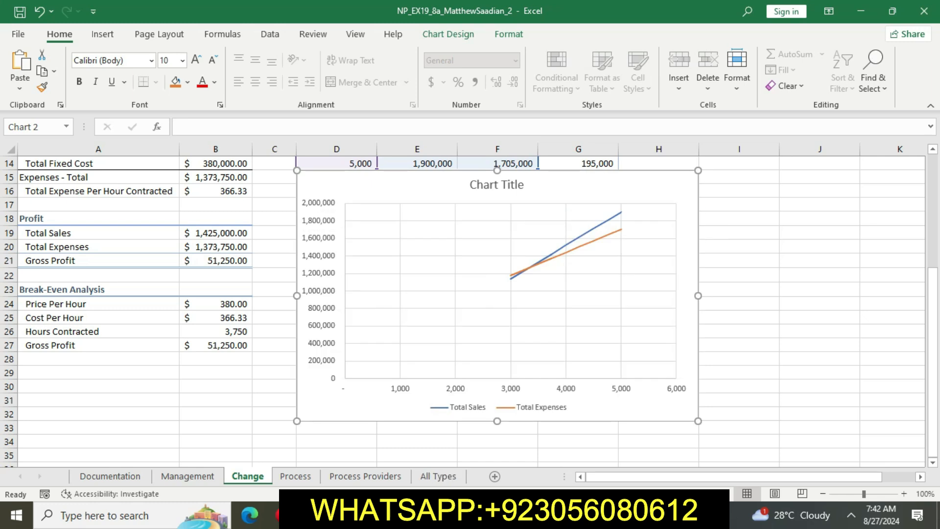
- Check project step 4b in Word, then remove the chart title from the scatter chart in Excel
{"action": "key", "text": "alt+Tab"}
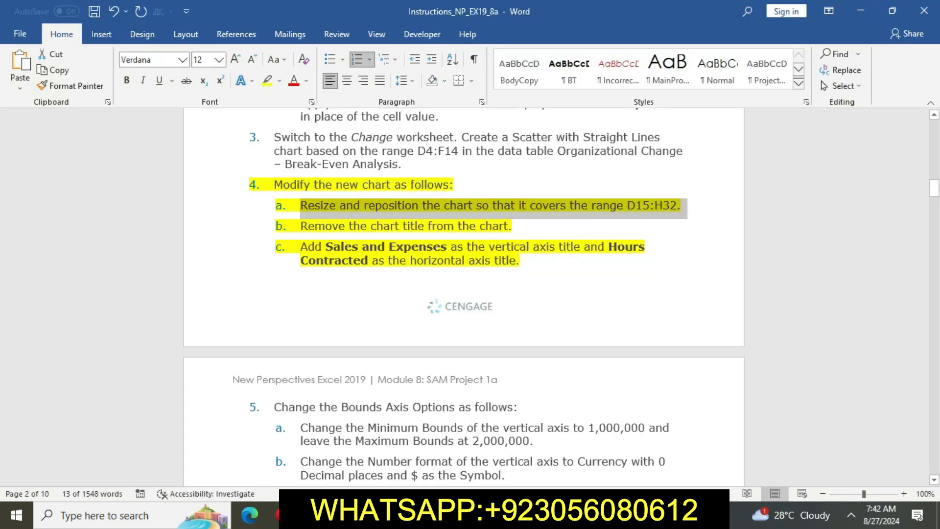
{"action": "left_click", "coordinate": [433, 226]}
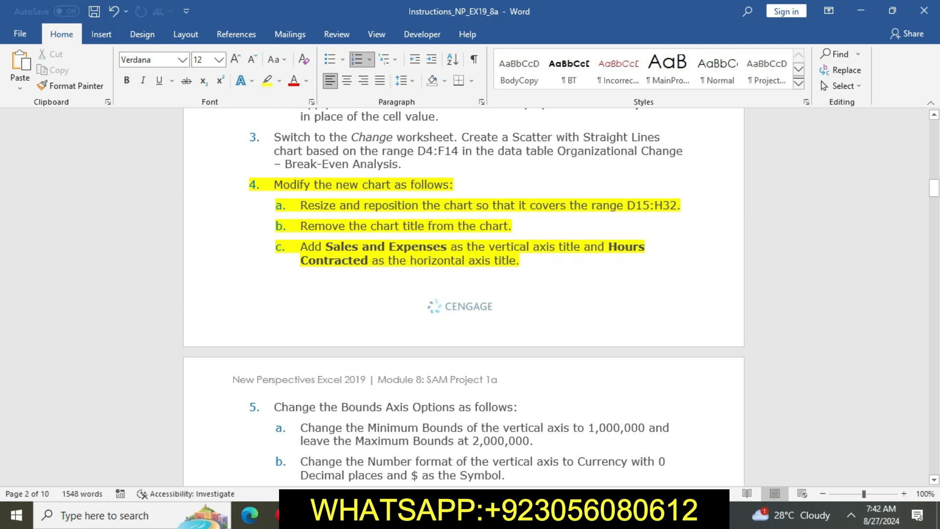
{"action": "left_click_drag", "start_coordinate": [300, 226], "coordinate": [518, 226]}
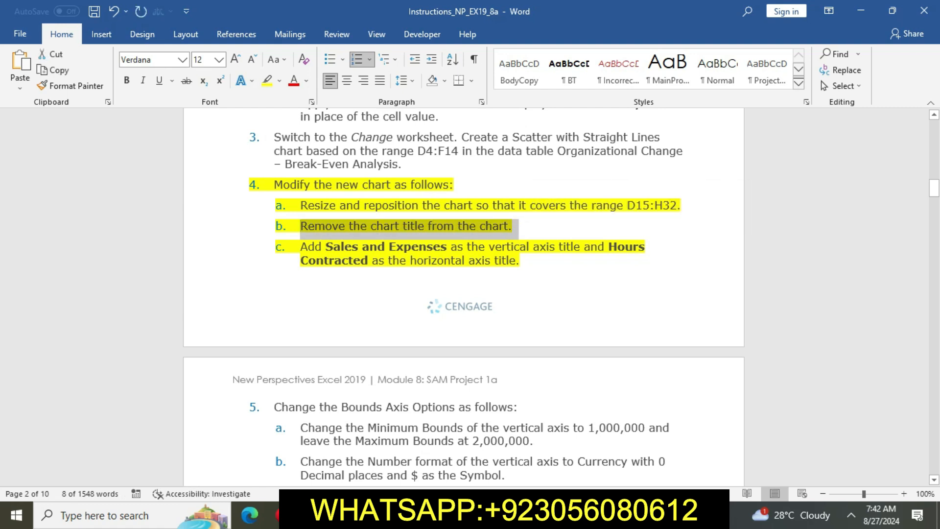
{"action": "key", "text": "alt+Tab"}
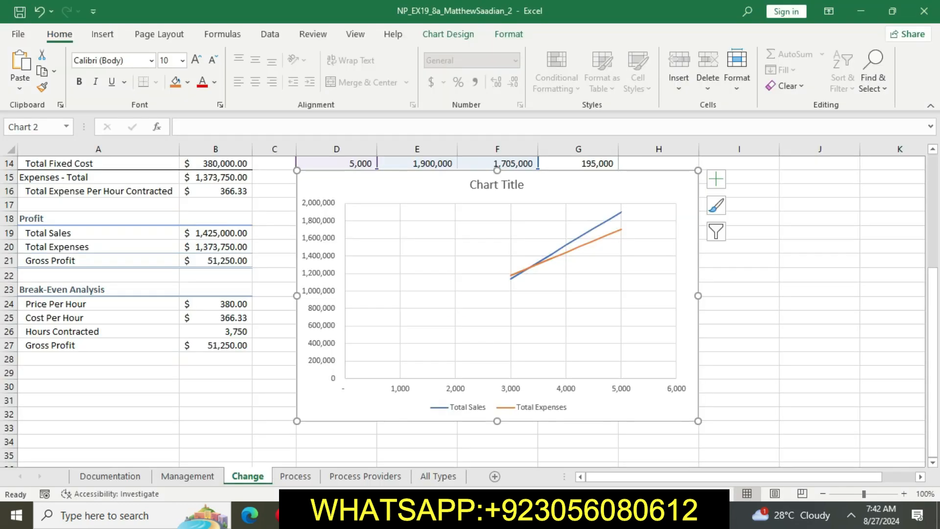
{"action": "left_click", "coordinate": [715, 180]}
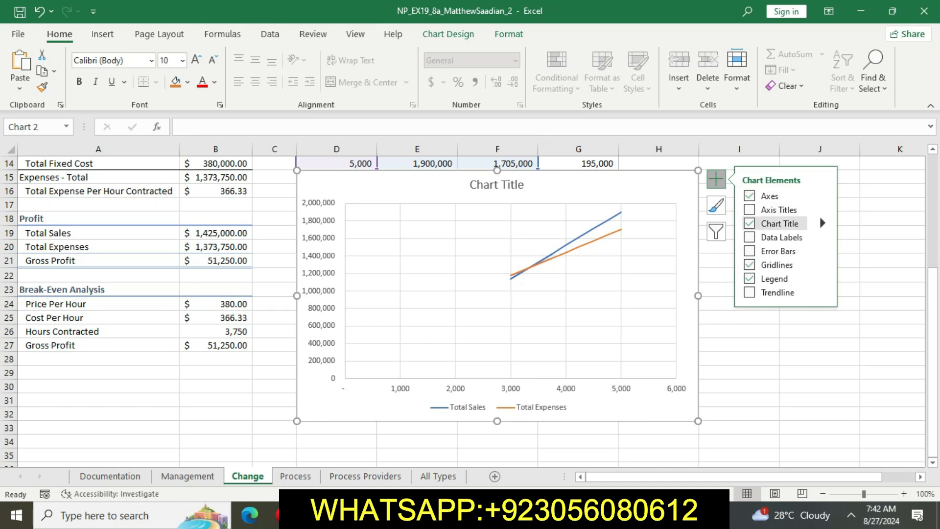
{"action": "left_click", "coordinate": [749, 223]}
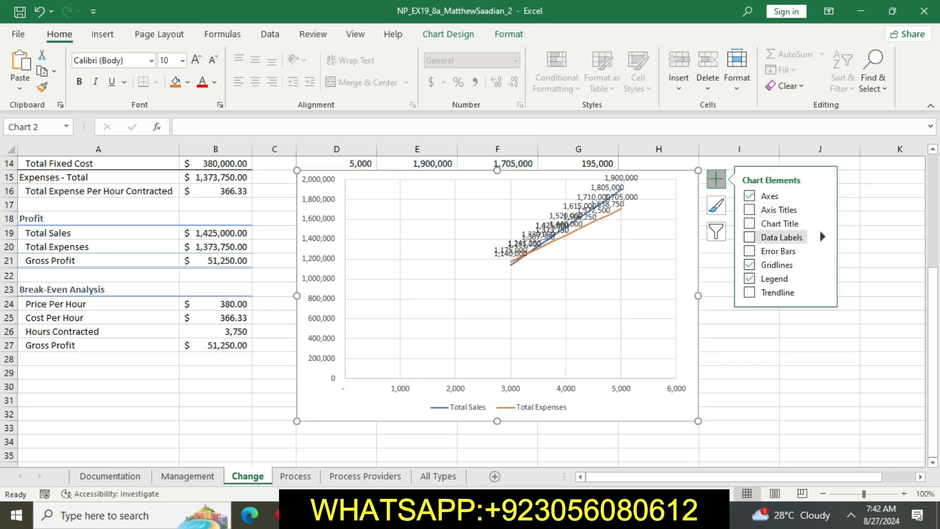
{"action": "left_click", "coordinate": [738, 386]}
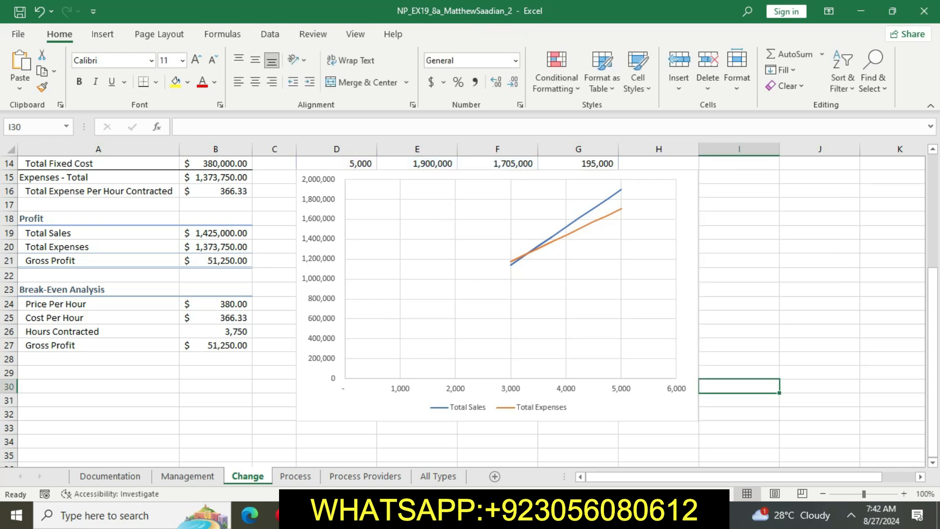
- Copy the text "Sales and Expenses" from project step 4c in Word and select the scatter chart in Excel
{"action": "key", "text": "alt+Tab"}
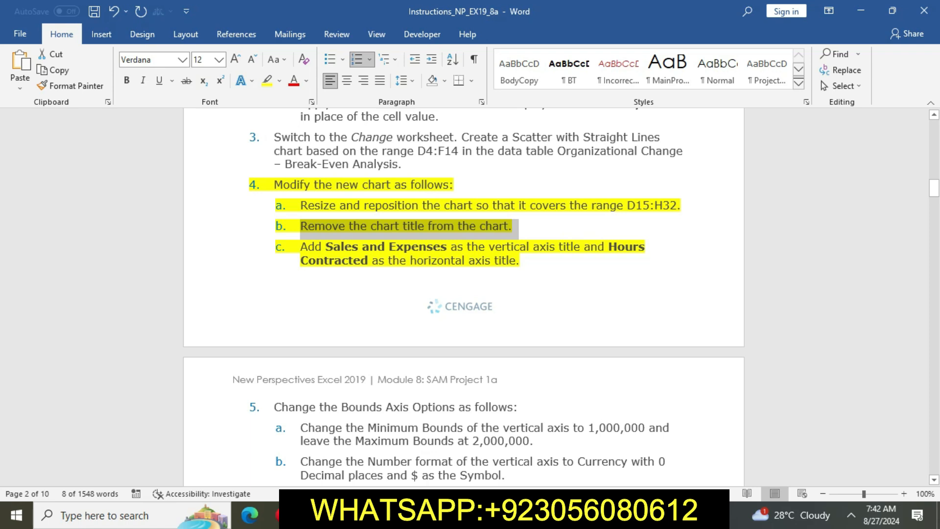
{"action": "left_click_drag", "start_coordinate": [325, 247], "coordinate": [450, 247]}
{"action": "key", "text": "ctrl+c"}
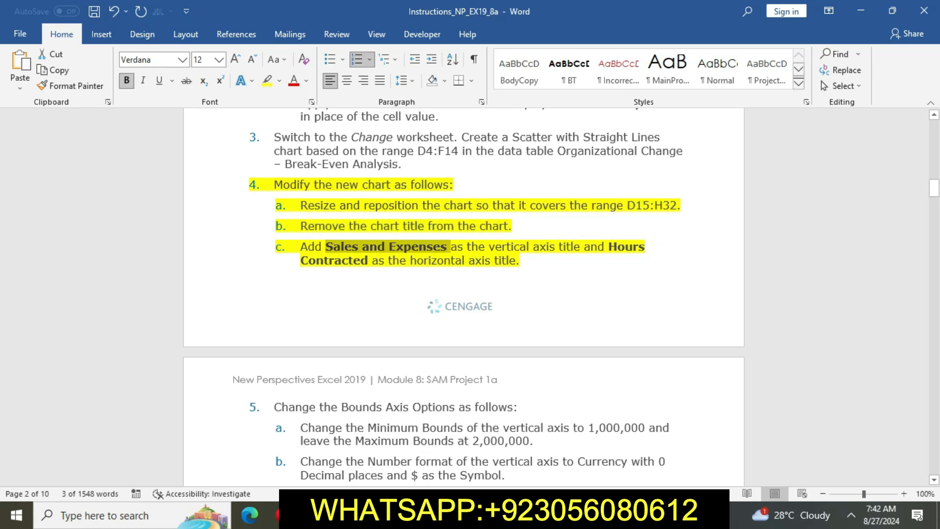
{"action": "key", "text": "alt+Tab"}
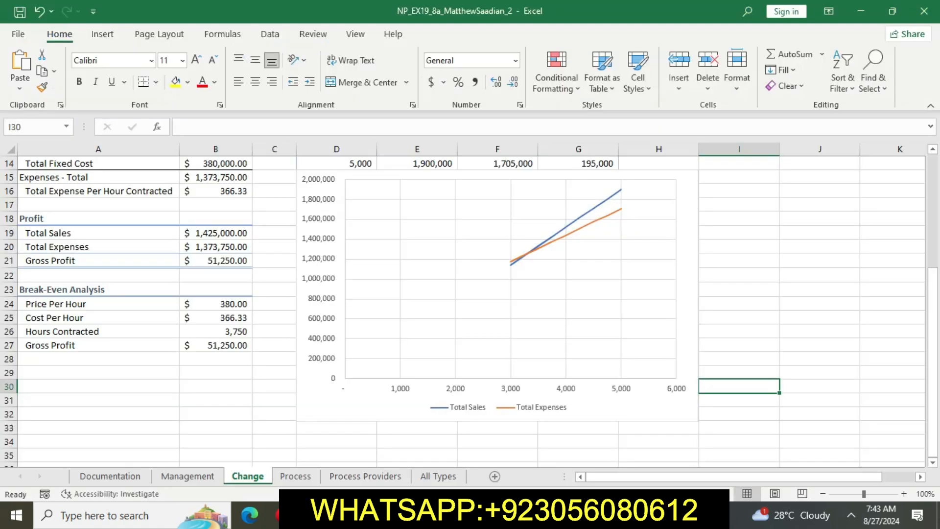
{"action": "left_click", "coordinate": [637, 406]}
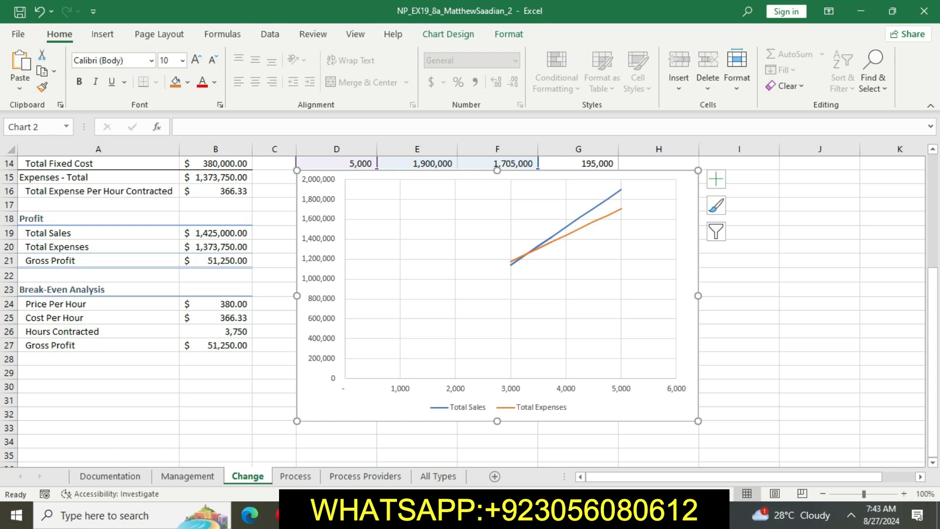
{"action": "right_click", "coordinate": [321, 179]}
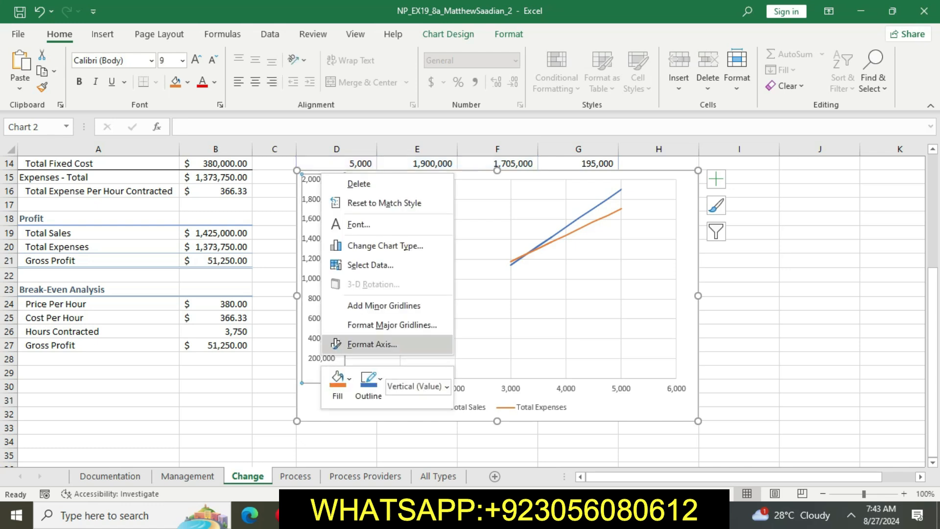
{"action": "left_click", "coordinate": [372, 344]}
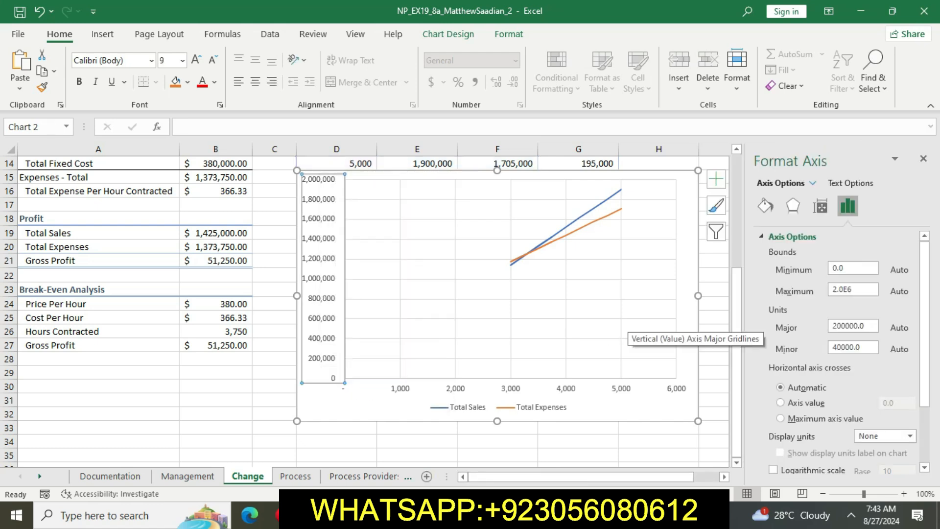
{"action": "left_click", "coordinate": [923, 158]}
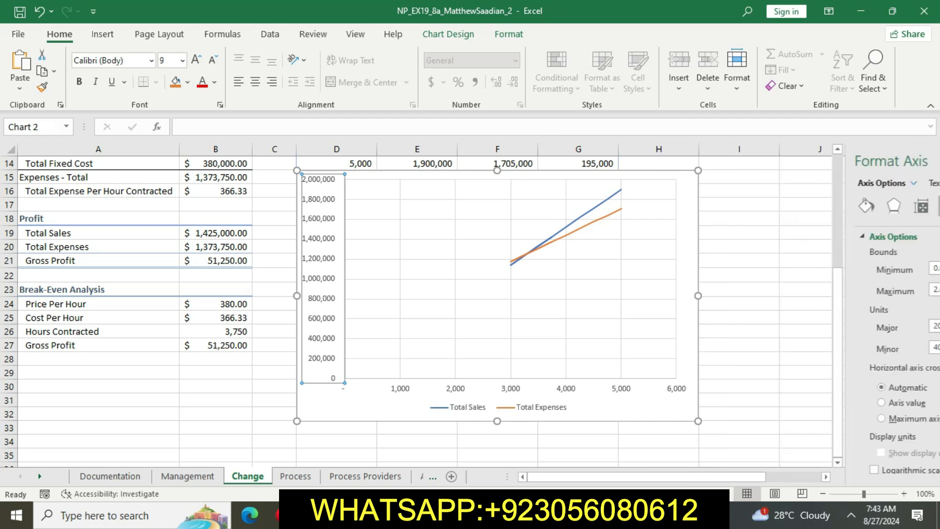
- Add a primary vertical axis title to the scatter chart and replace its placeholder with the copied text "Sales and Expenses"
{"action": "left_click", "coordinate": [716, 179]}
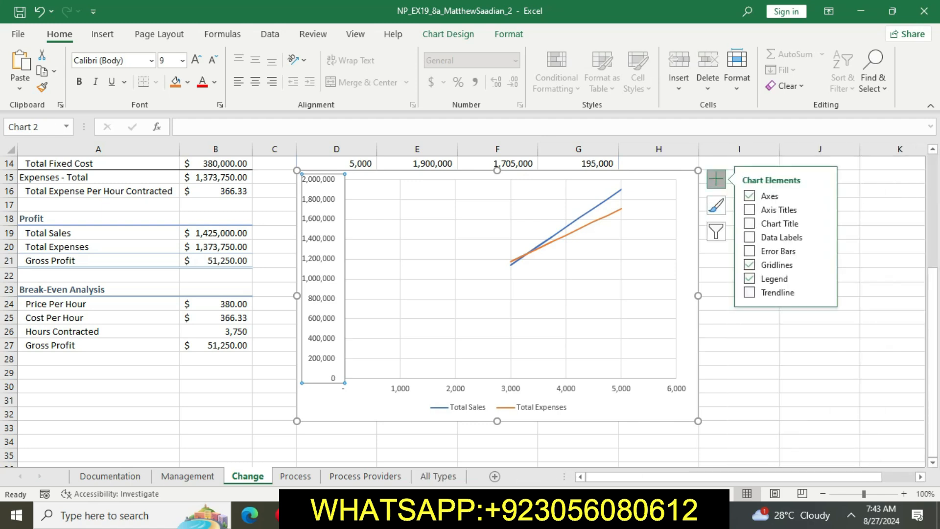
{"action": "left_click", "coordinate": [823, 209]}
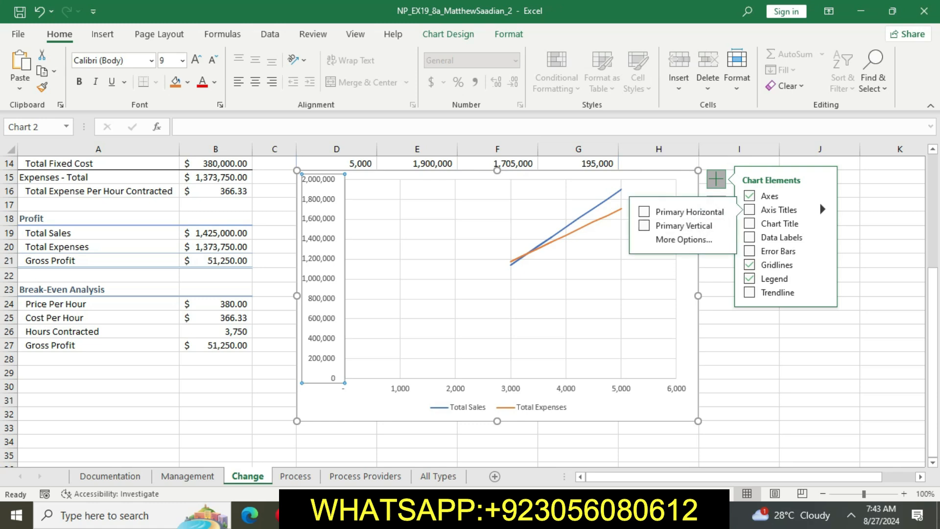
{"action": "left_click", "coordinate": [684, 226]}
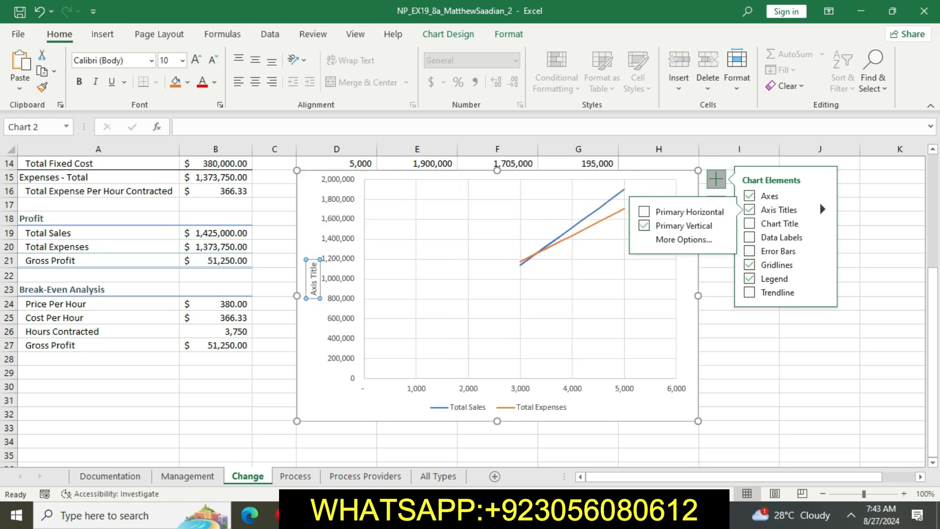
{"action": "left_click", "coordinate": [313, 279]}
{"action": "triple_click", "coordinate": [313, 278]}
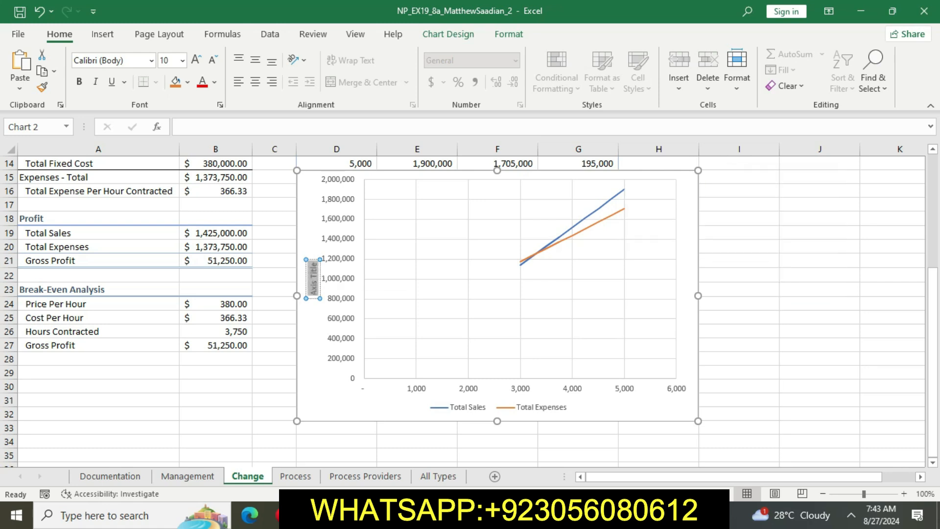
{"action": "key", "text": "ctrl+v"}
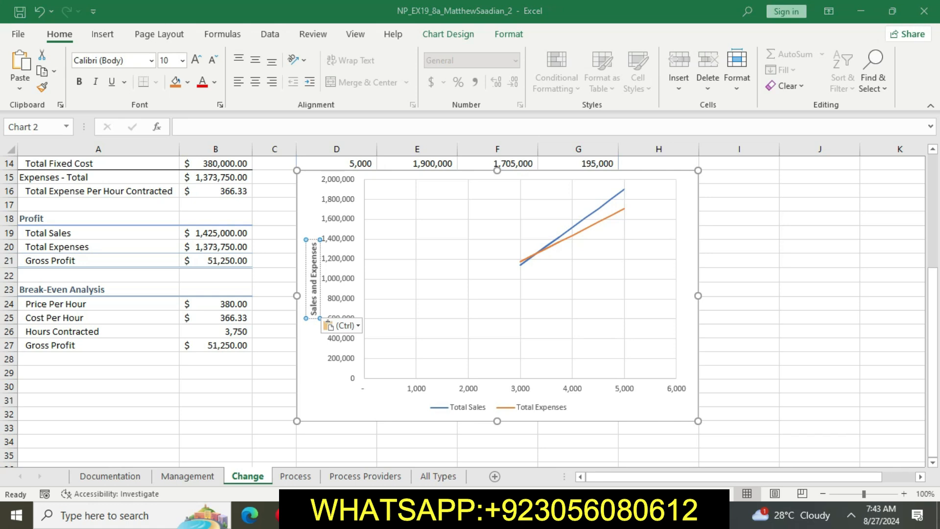
- Copy the text "Hours Contracted" from project step 4c in Word and return to the chart in Excel
{"action": "key", "text": "alt+Tab"}
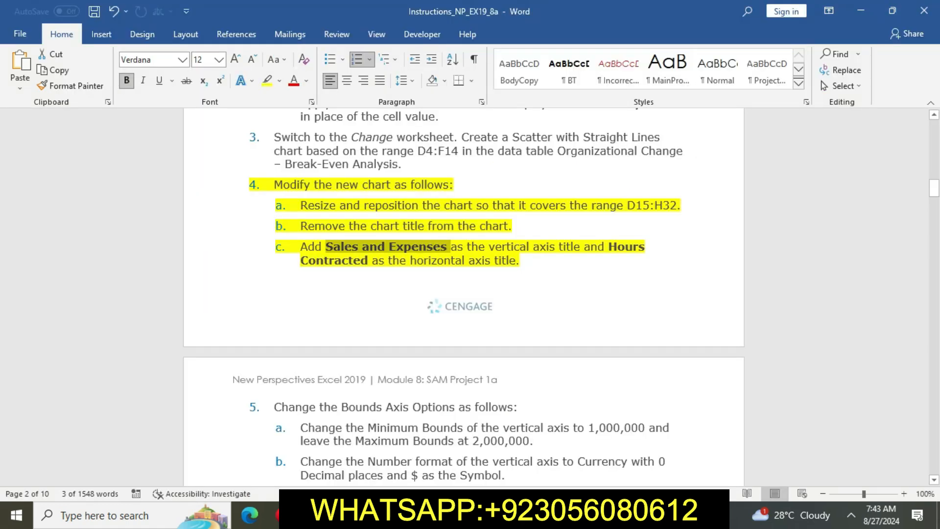
{"action": "left_click", "coordinate": [520, 260]}
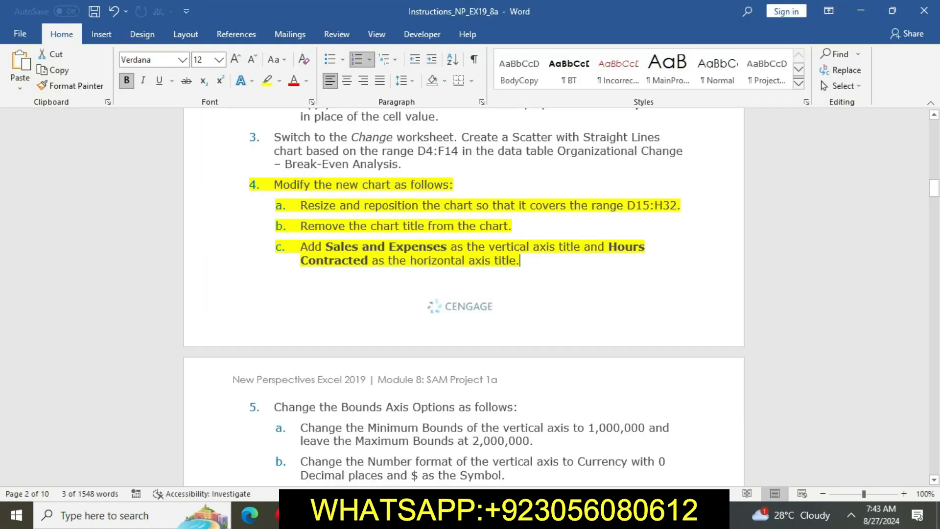
{"action": "left_click_drag", "start_coordinate": [609, 246], "coordinate": [372, 261]}
{"action": "key", "text": "ctrl+c"}
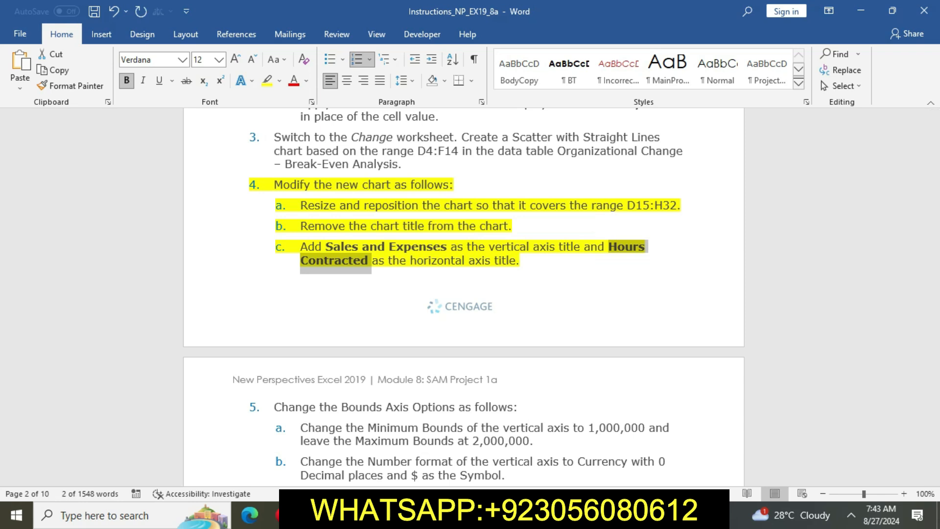
{"action": "key", "text": "alt+Tab"}
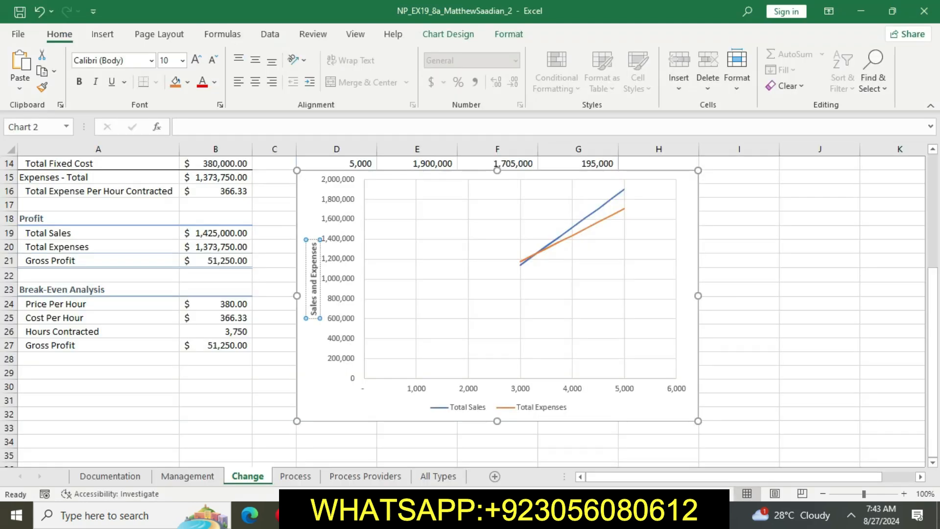
{"action": "left_click", "coordinate": [469, 389]}
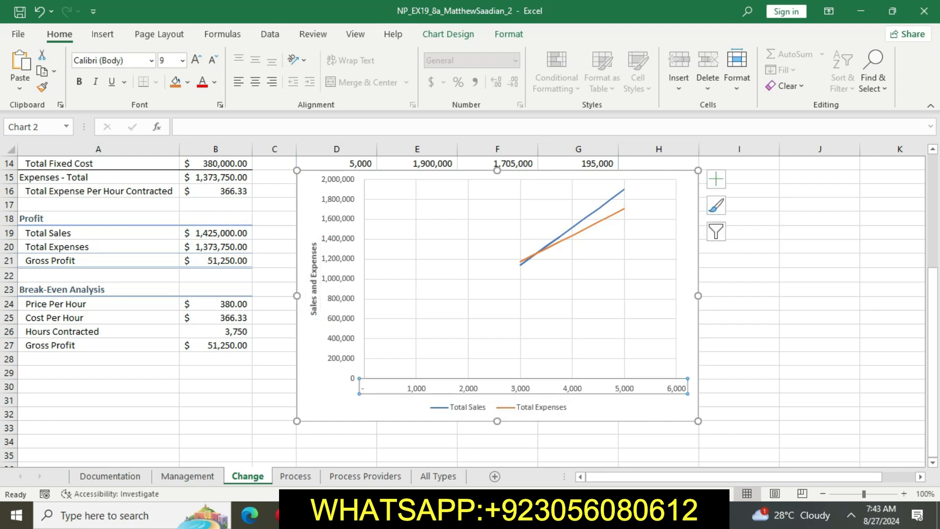
{"action": "right_click", "coordinate": [465, 391]}
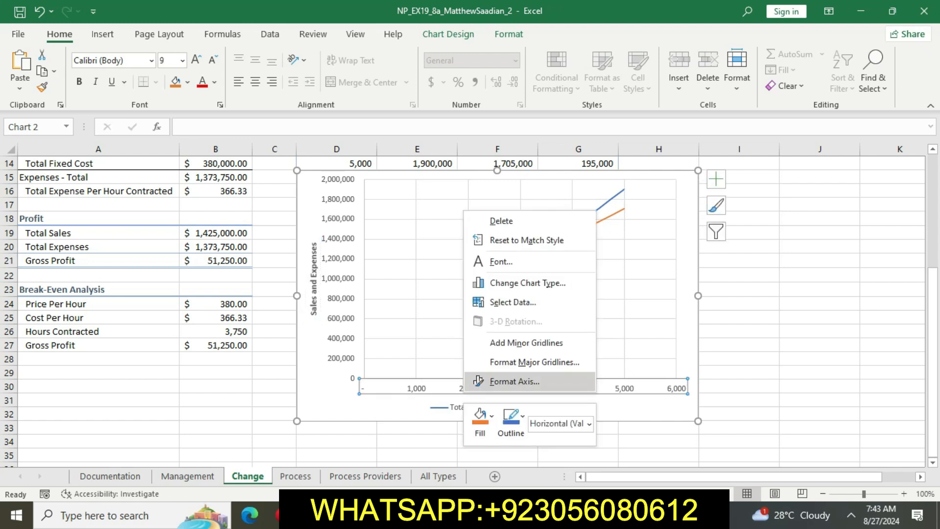
{"action": "left_click", "coordinate": [514, 381]}
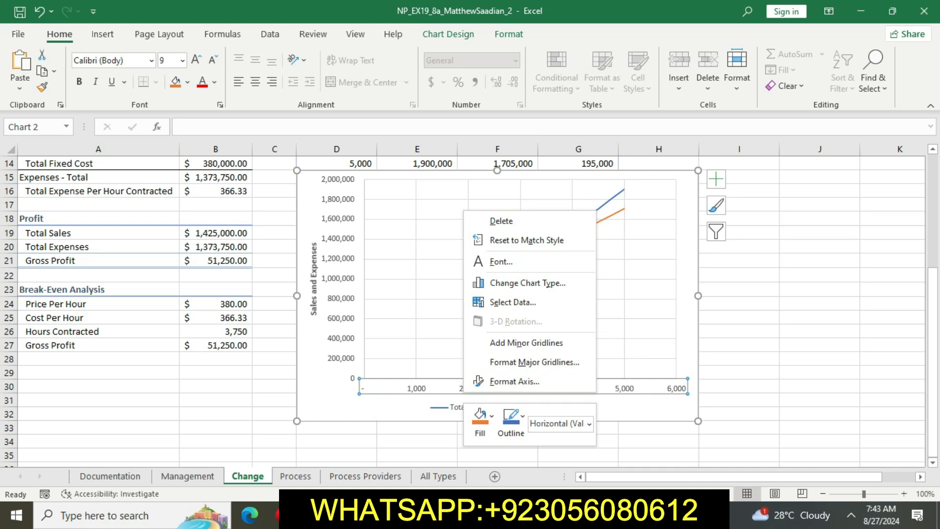
{"action": "key", "text": "Escape"}
- Add a primary horizontal axis title to the scatter chart and replace its placeholder with the copied text "Hours Contracted"
{"action": "left_click", "coordinate": [715, 179]}
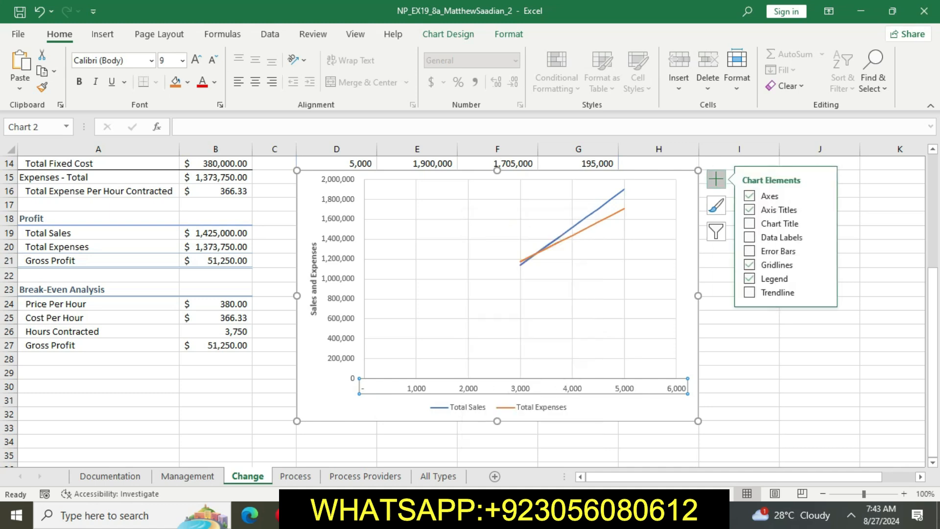
{"action": "left_click", "coordinate": [823, 209]}
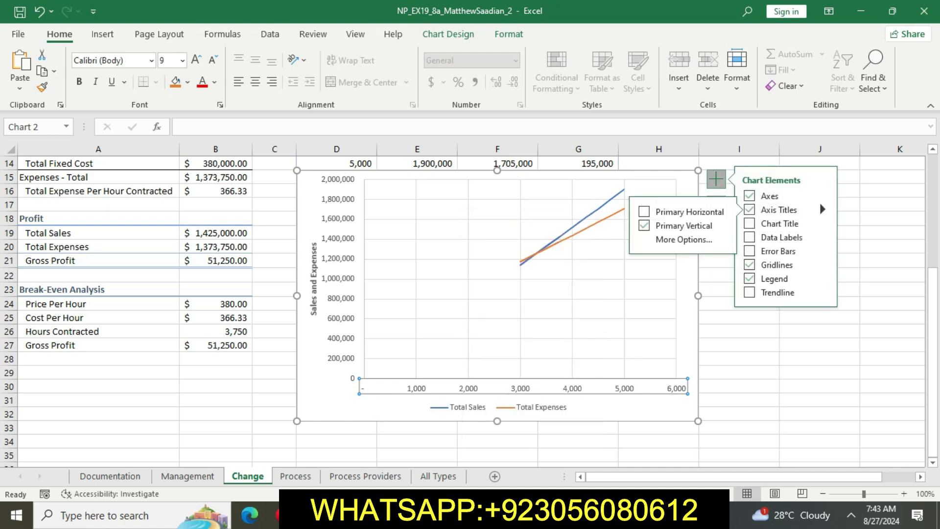
{"action": "left_click", "coordinate": [685, 211]}
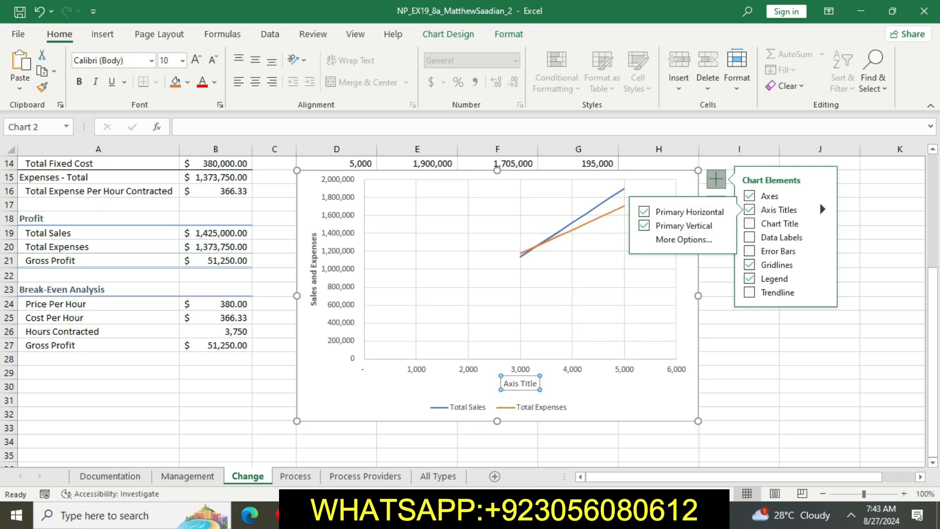
{"action": "key", "text": "Escape"}
{"action": "left_click", "coordinate": [532, 383]}
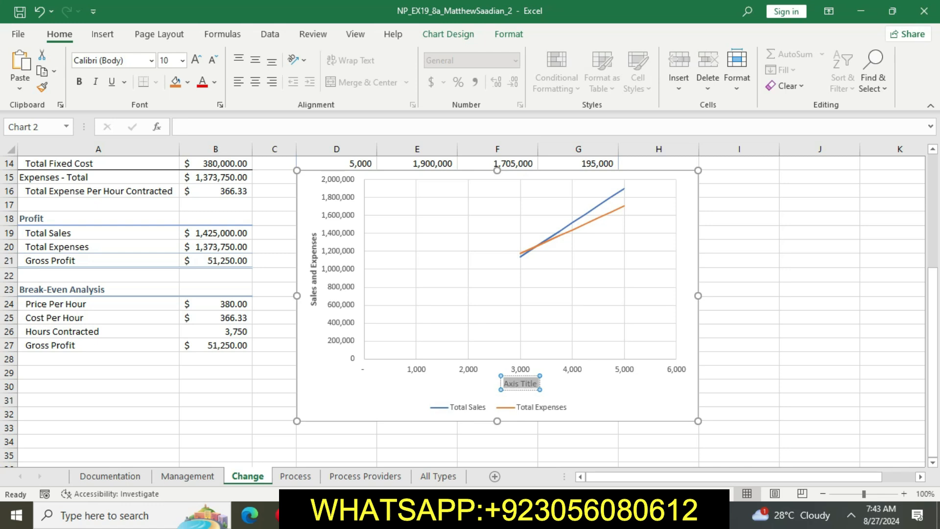
{"action": "key", "text": "ctrl+v"}
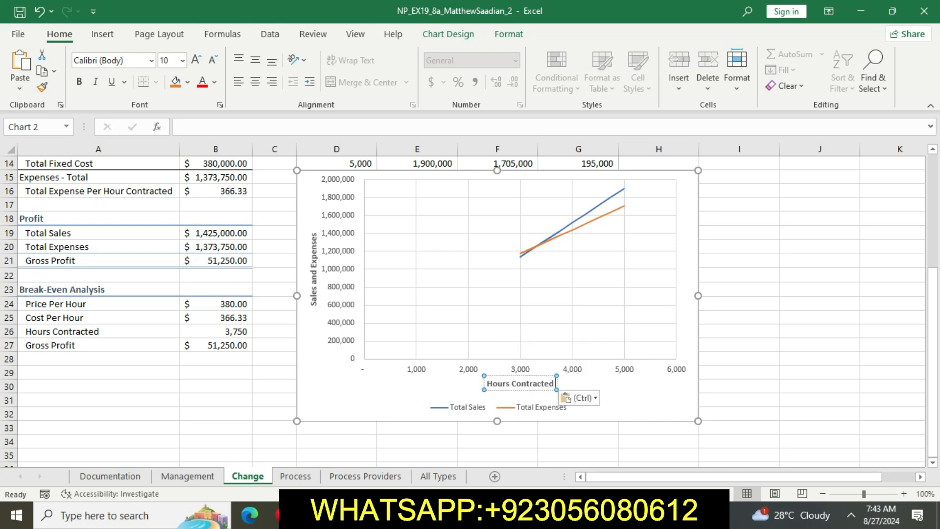
{"action": "left_click", "coordinate": [818, 413]}
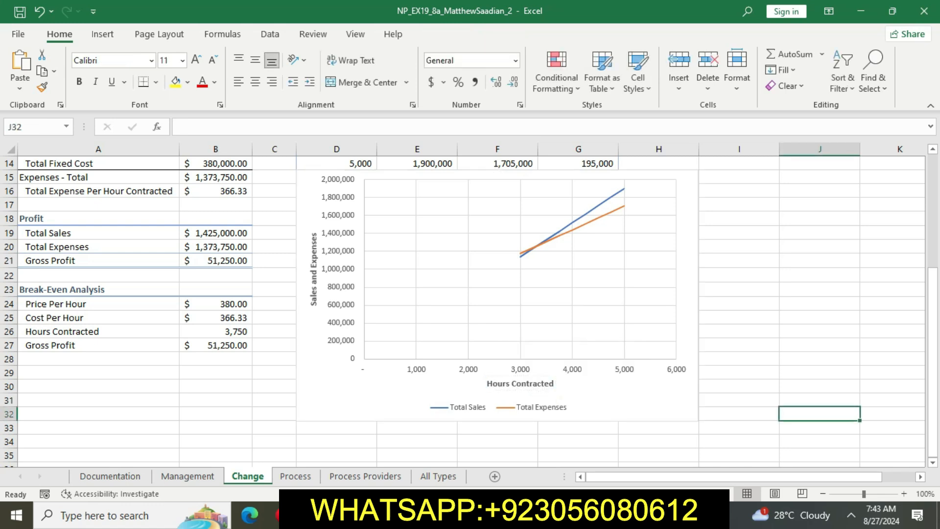
- Switch to the Word instructions and remove the yellow highlighting from project step 4 and its sub-steps a to c
{"action": "key", "text": "alt+Tab"}
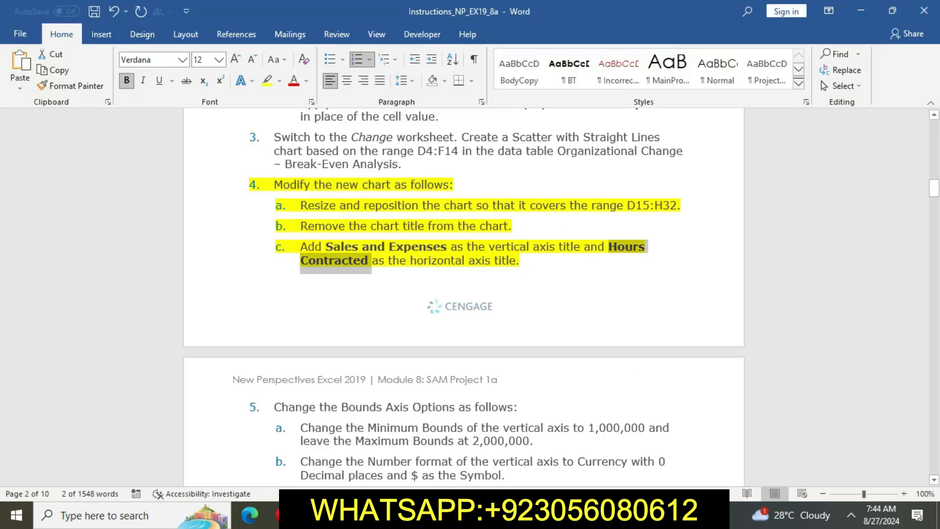
{"action": "key", "text": "Right"}
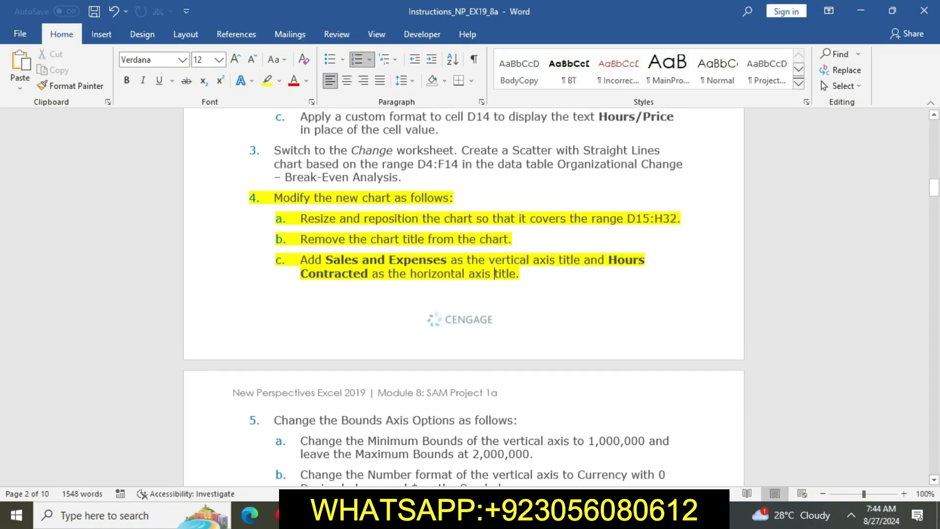
{"action": "scroll", "coordinate": [463, 294], "scroll_direction": "up", "scroll_amount": 1}
{"action": "left_click_drag", "start_coordinate": [274, 205], "coordinate": [524, 284]}
{"action": "left_click", "coordinate": [616, 265]}
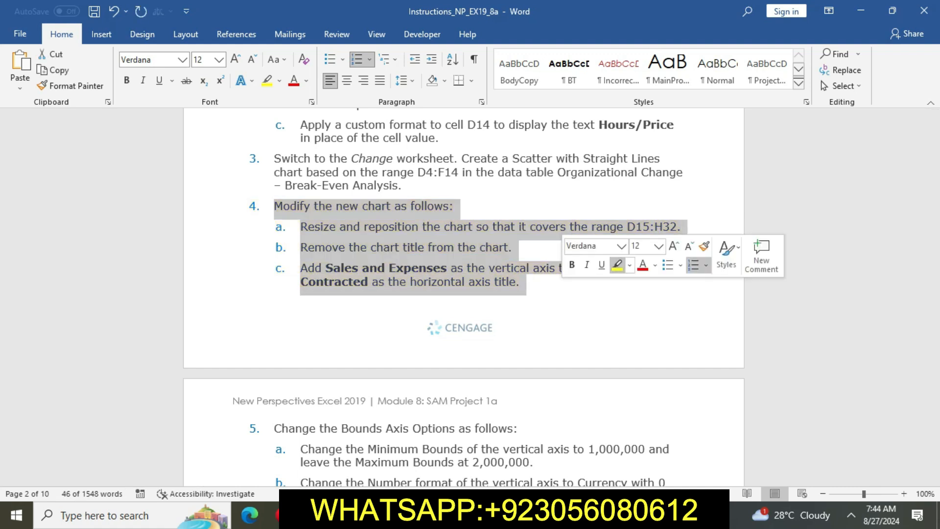
- Look through the remaining project steps from step 5 and the final figures to the end of the Word instructions
{"action": "left_click", "coordinate": [274, 428]}
{"action": "scroll", "coordinate": [509, 282], "scroll_direction": "down", "scroll_amount": 10}
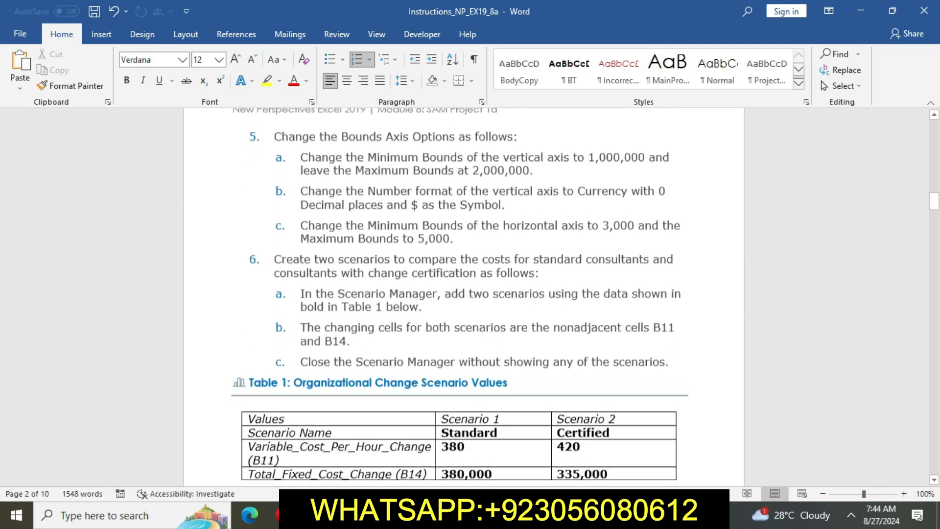
{"action": "scroll", "coordinate": [463, 293], "scroll_direction": "down", "scroll_amount": 15}
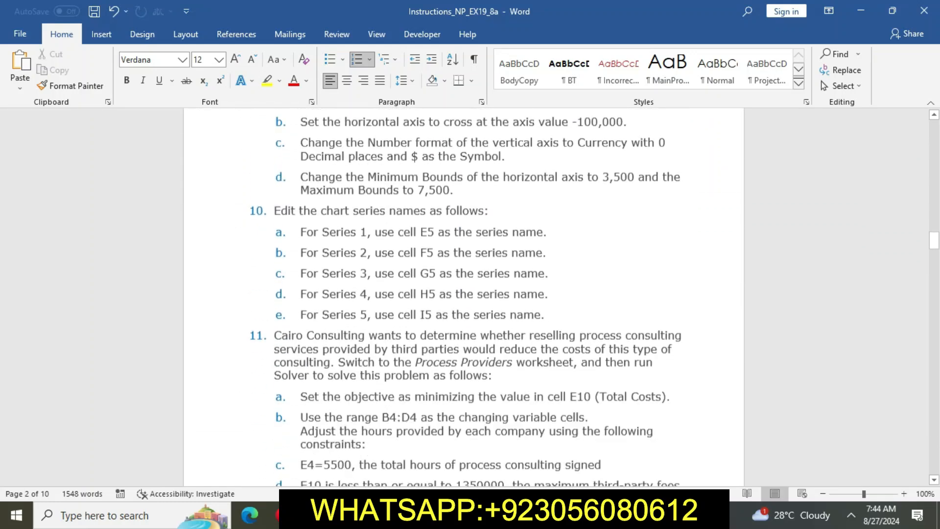
{"action": "scroll", "coordinate": [464, 293], "scroll_direction": "down", "scroll_amount": 15}
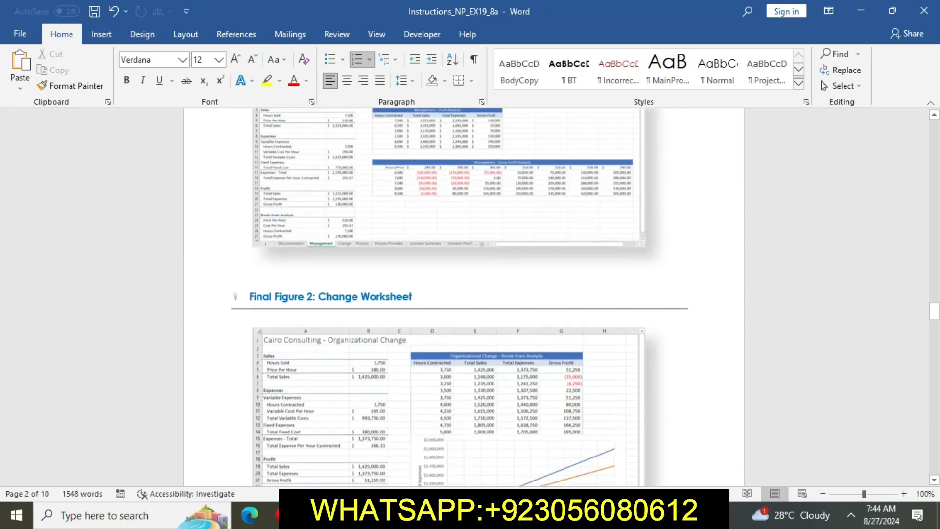
{"action": "scroll", "coordinate": [463, 294], "scroll_direction": "down", "scroll_amount": 15}
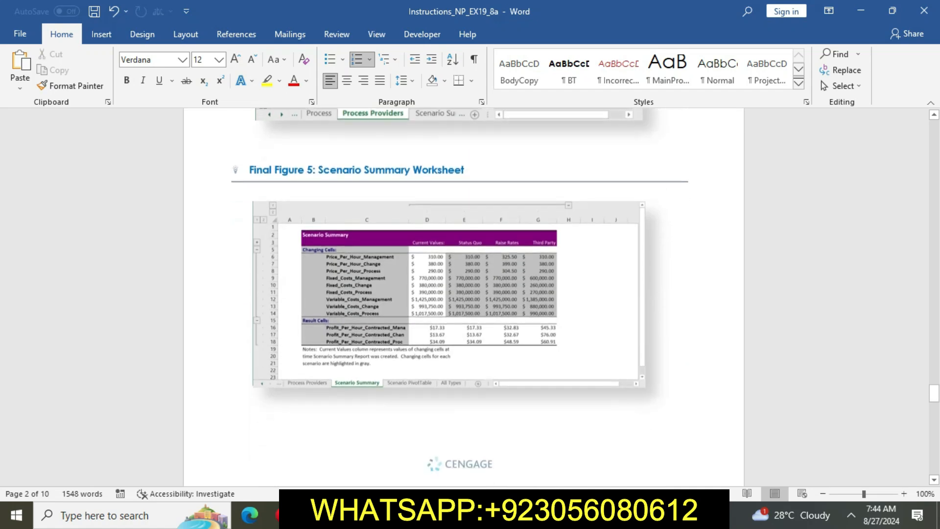
{"action": "scroll", "coordinate": [464, 294], "scroll_direction": "down", "scroll_amount": 2}
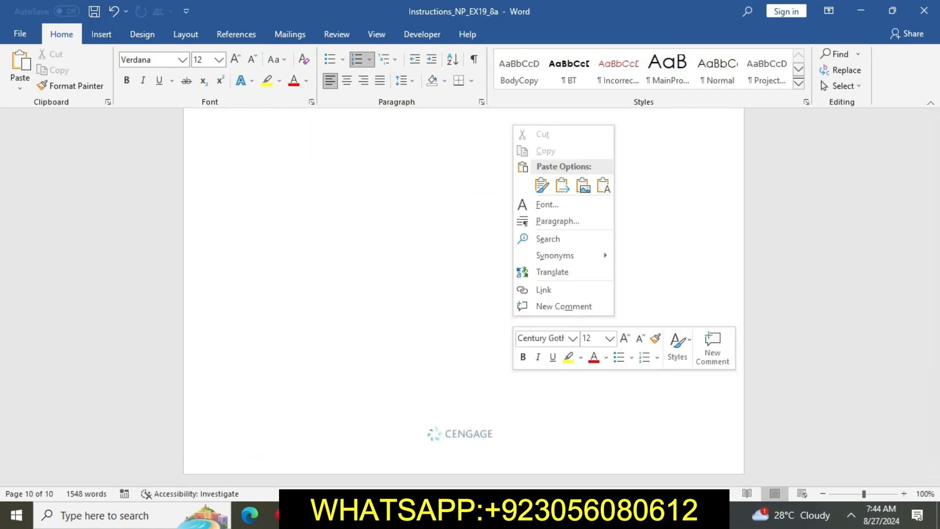
{"action": "key", "text": "Escape"}
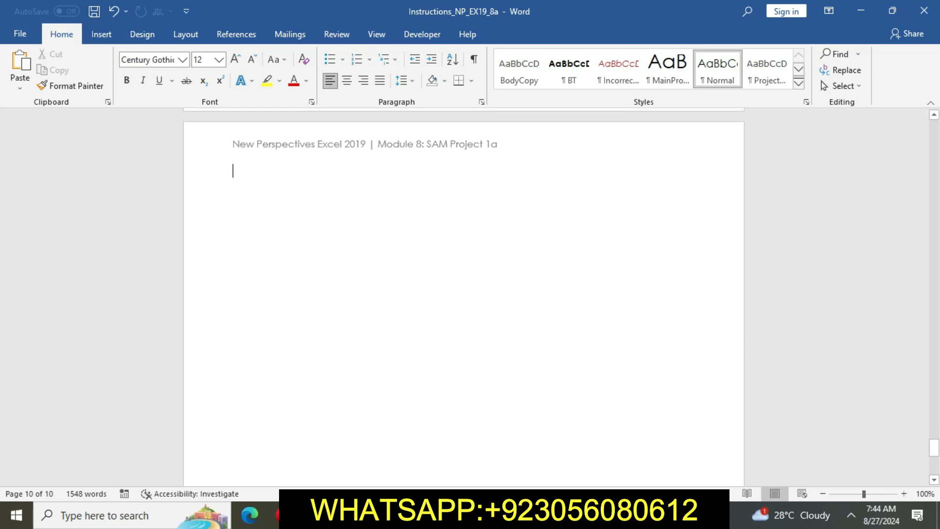
- Review the Word instructions backwards from the last page, through the final figures, to the start of the Project Steps section
{"action": "scroll", "coordinate": [464, 293], "scroll_direction": "up", "scroll_amount": 10}
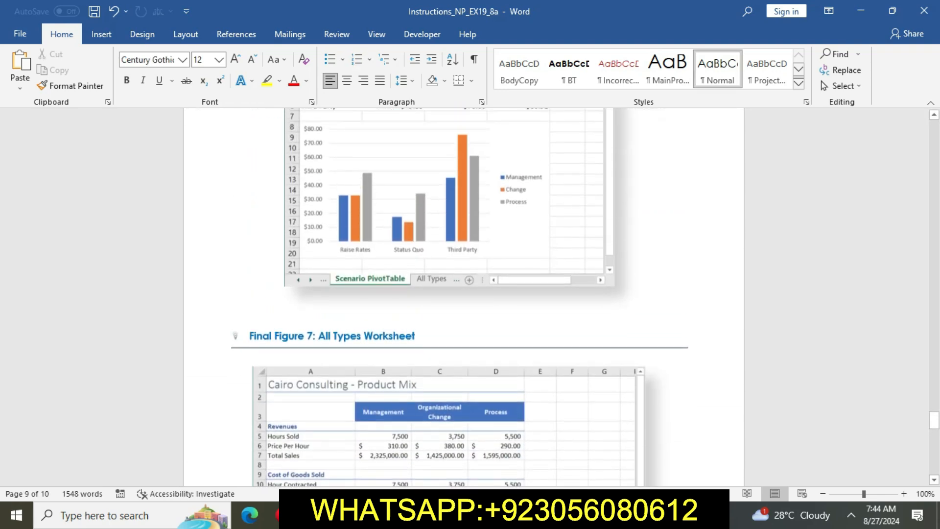
{"action": "scroll", "coordinate": [464, 294], "scroll_direction": "up", "scroll_amount": 15}
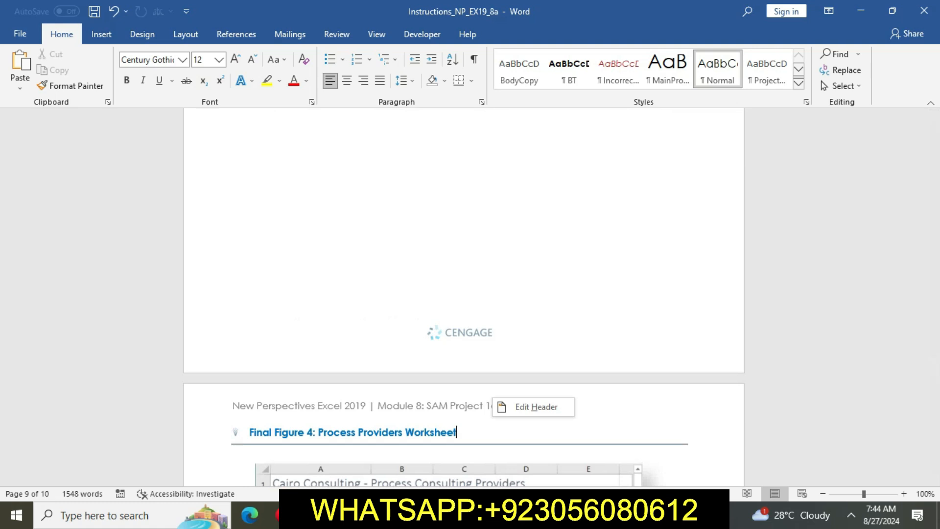
{"action": "scroll", "coordinate": [464, 294], "scroll_direction": "up", "scroll_amount": 8}
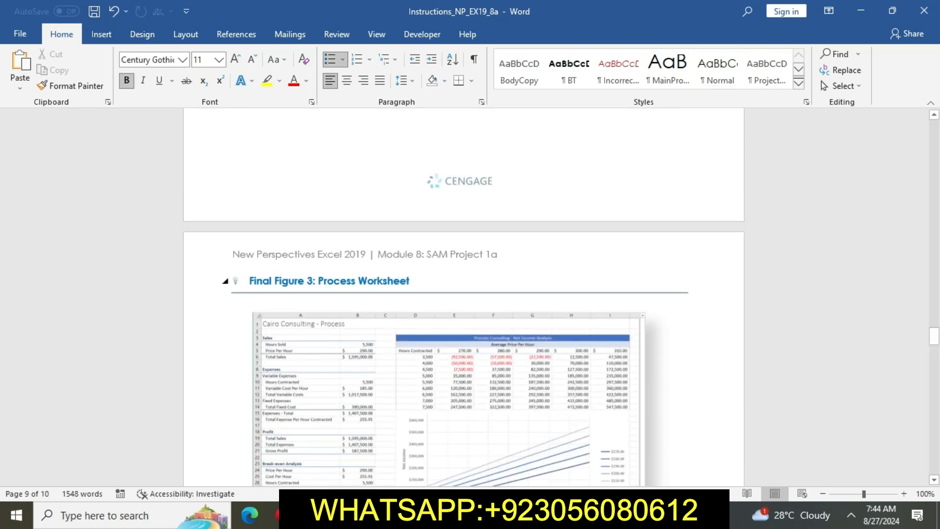
{"action": "scroll", "coordinate": [464, 294], "scroll_direction": "up", "scroll_amount": 3}
{"action": "scroll", "coordinate": [463, 294], "scroll_direction": "up", "scroll_amount": 10}
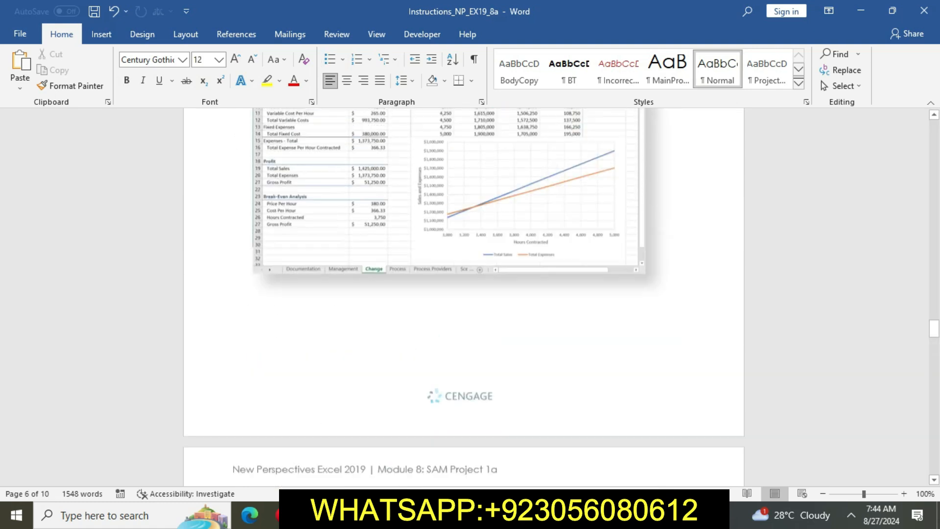
{"action": "scroll", "coordinate": [463, 294], "scroll_direction": "up", "scroll_amount": 10}
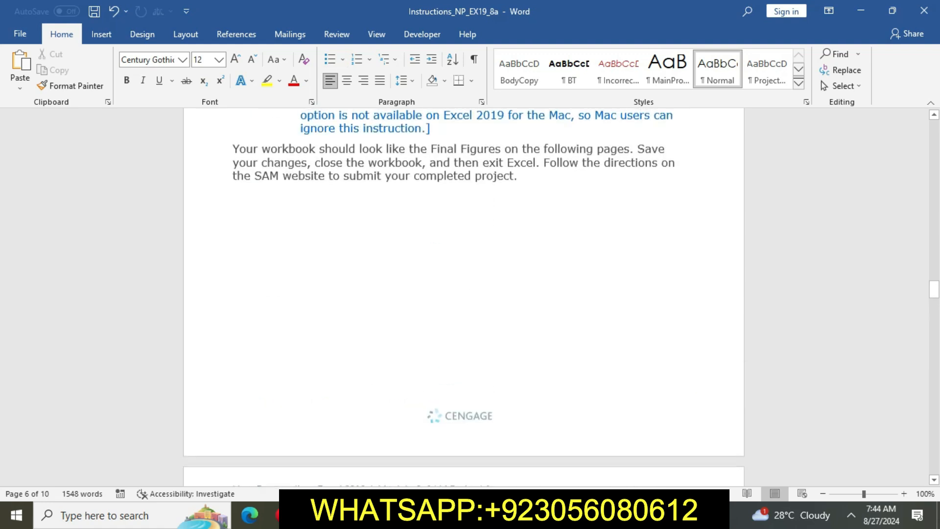
{"action": "scroll", "coordinate": [464, 293], "scroll_direction": "up", "scroll_amount": 10}
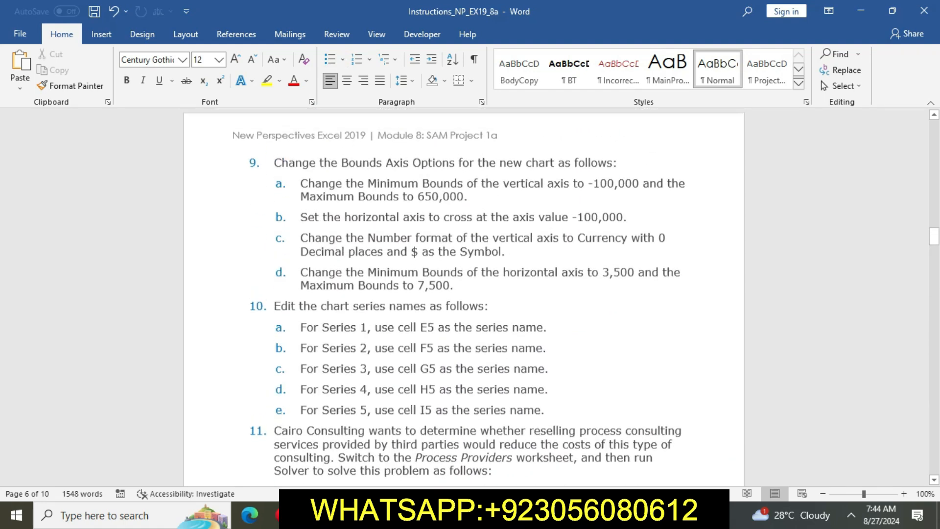
{"action": "scroll", "coordinate": [464, 294], "scroll_direction": "up", "scroll_amount": 10}
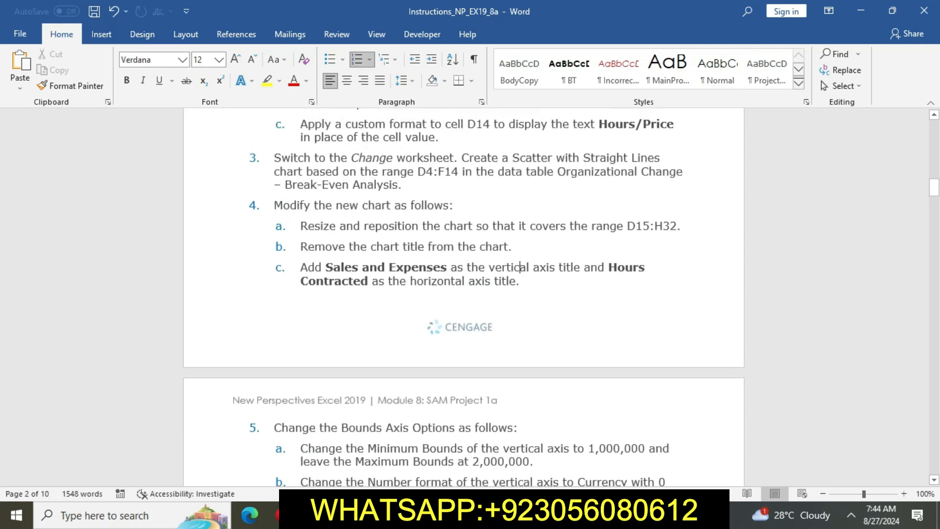
{"action": "scroll", "coordinate": [464, 293], "scroll_direction": "up", "scroll_amount": 10}
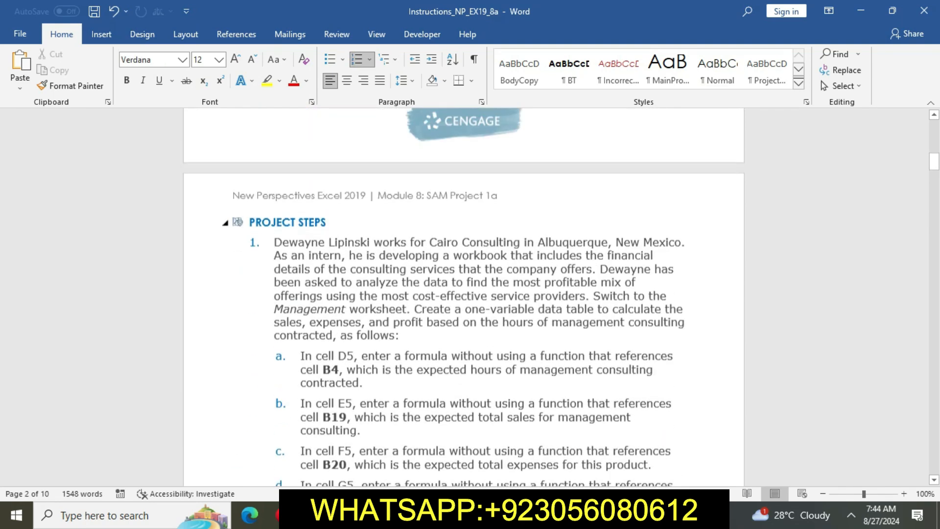